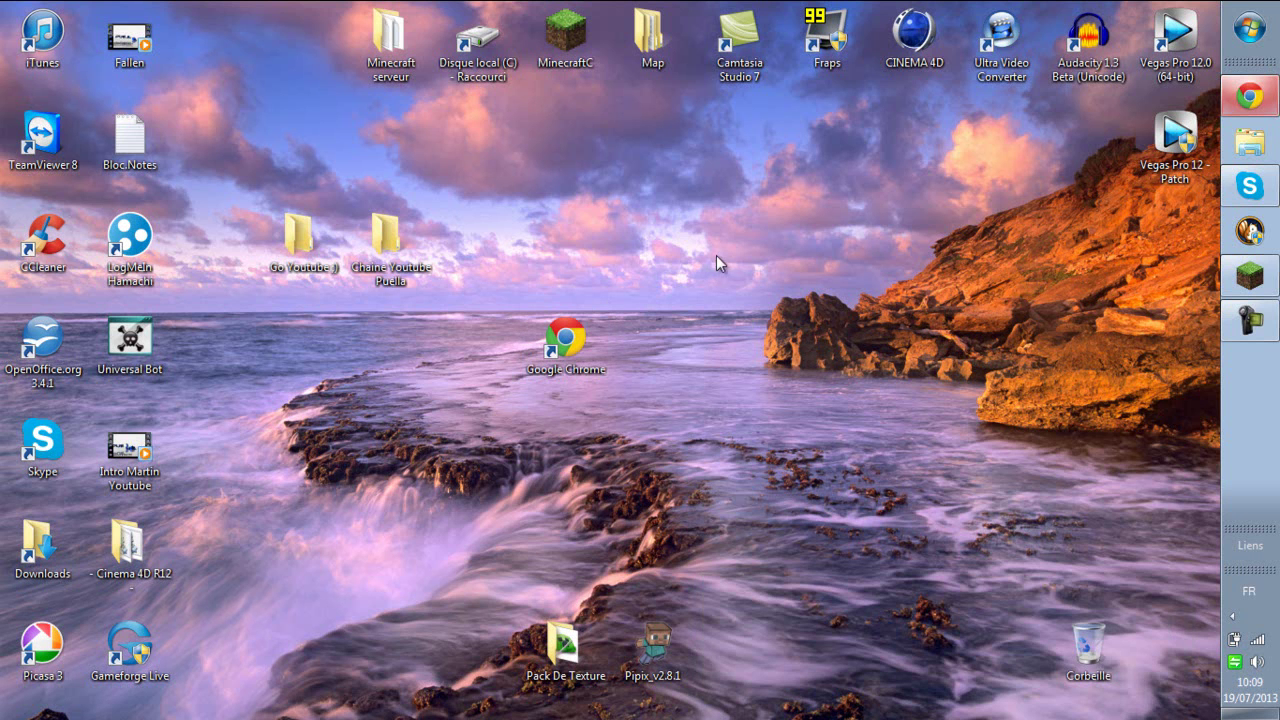
pyautogui.moveTo(553, 114); pyautogui.dragTo(766, 414)
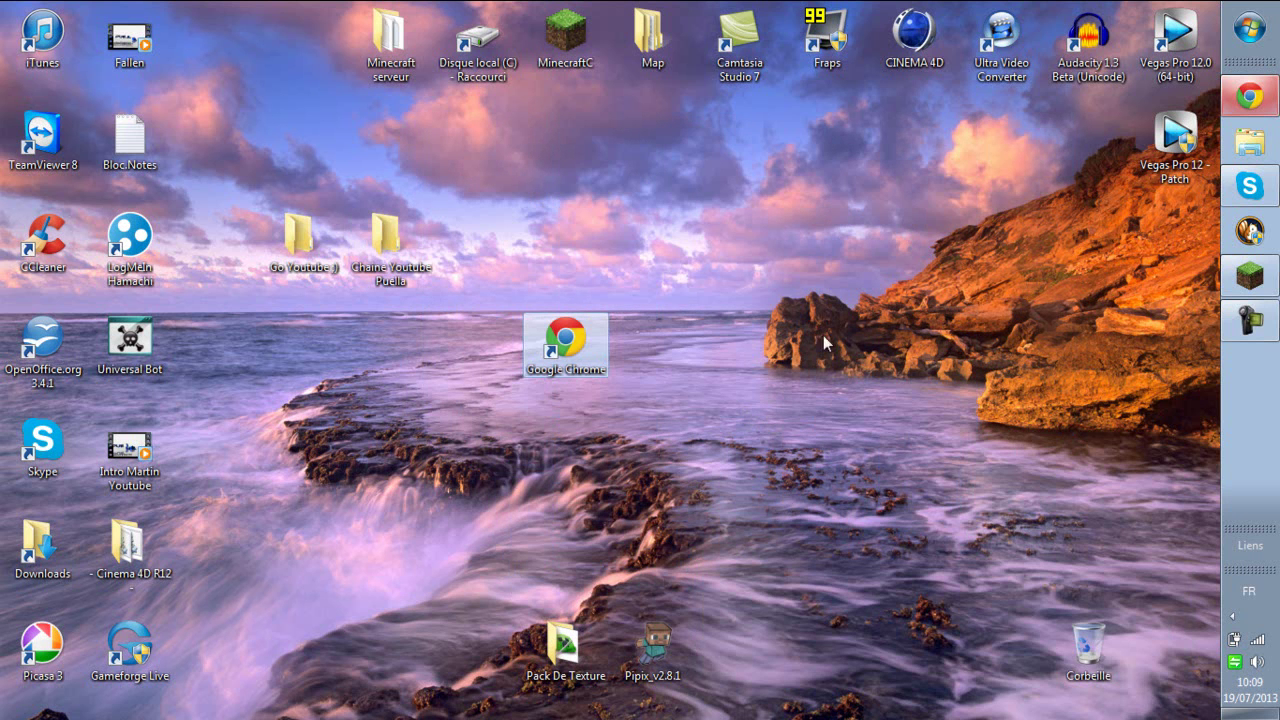
pyautogui.moveTo(691, 127); pyautogui.dragTo(426, 590)
pyautogui.moveTo(140, 238); pyautogui.dragTo(837, 338)
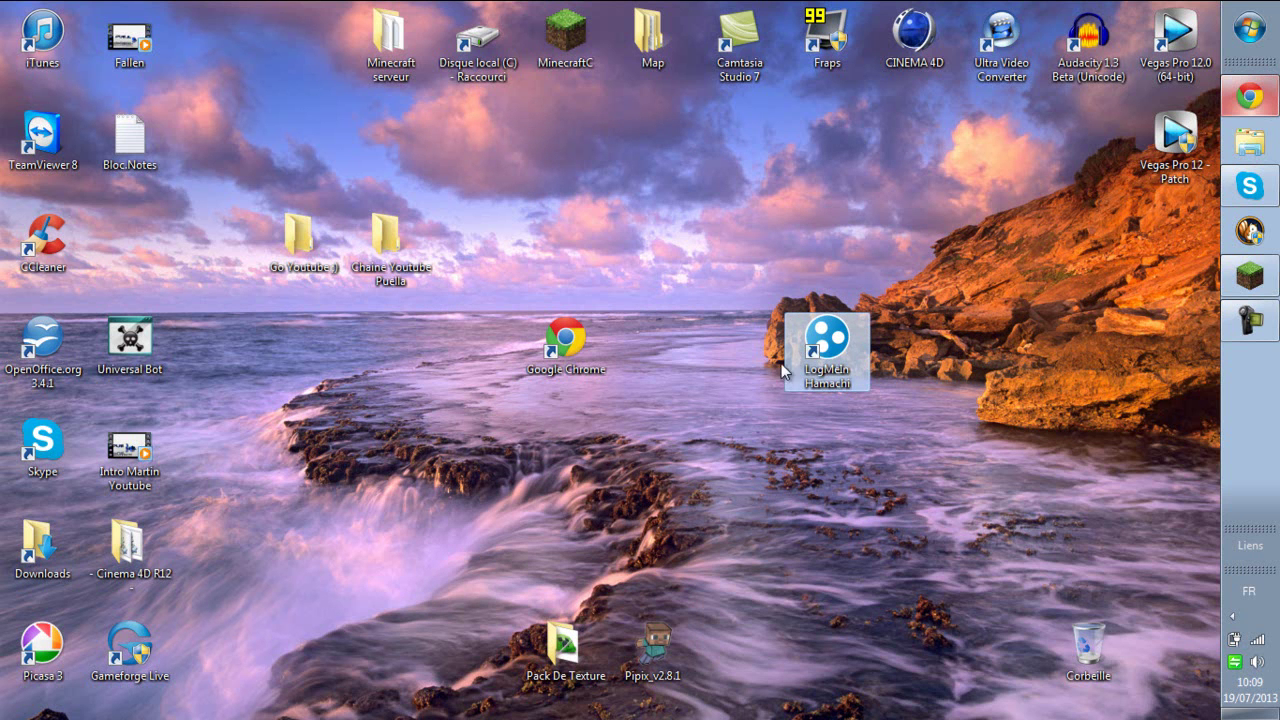
pyautogui.moveTo(121, 261); pyautogui.dragTo(121, 261)
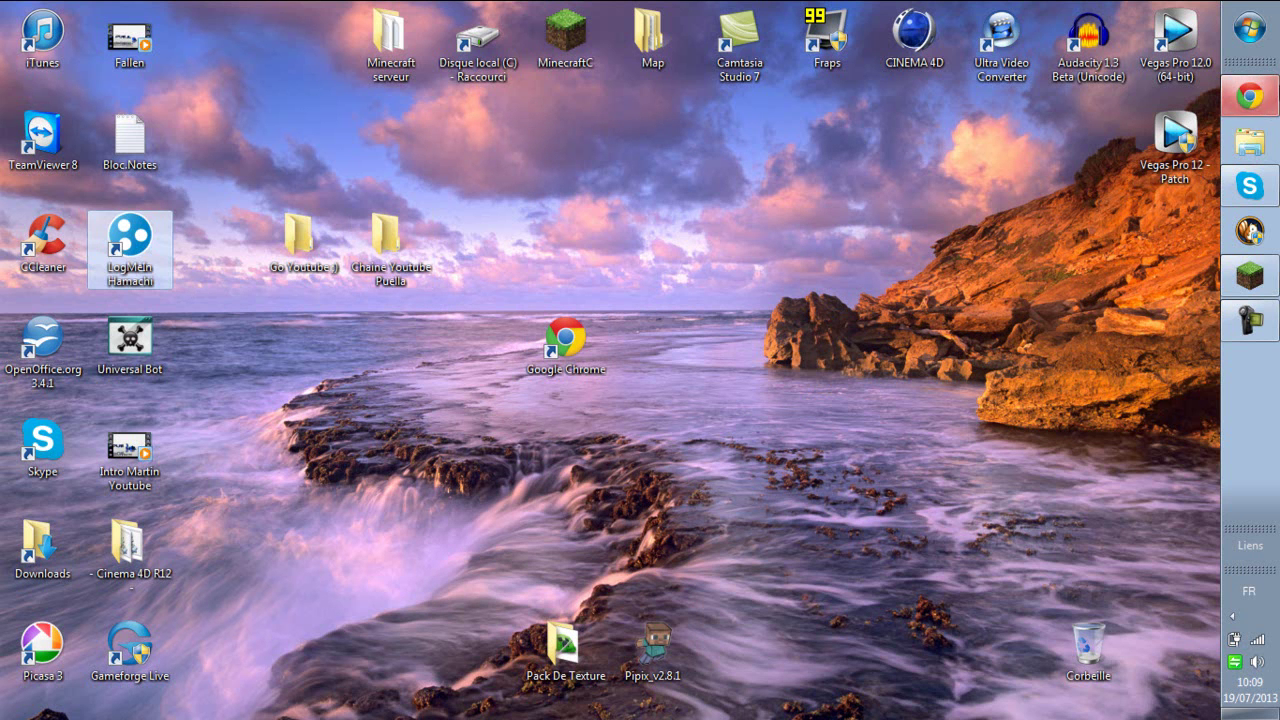
# Switch to Chrome, go to minecraft.net and open the download page for existing owners of the game.
pyautogui.click(1126, 99)
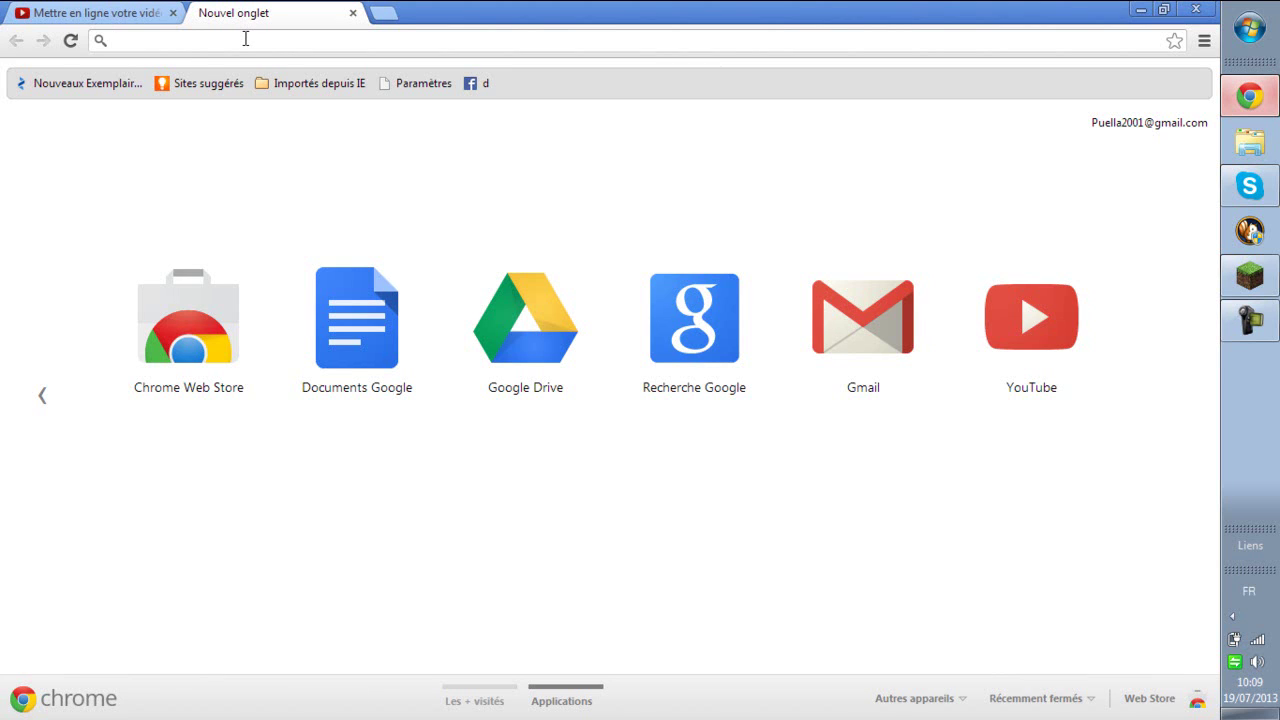
pyautogui.write('m')
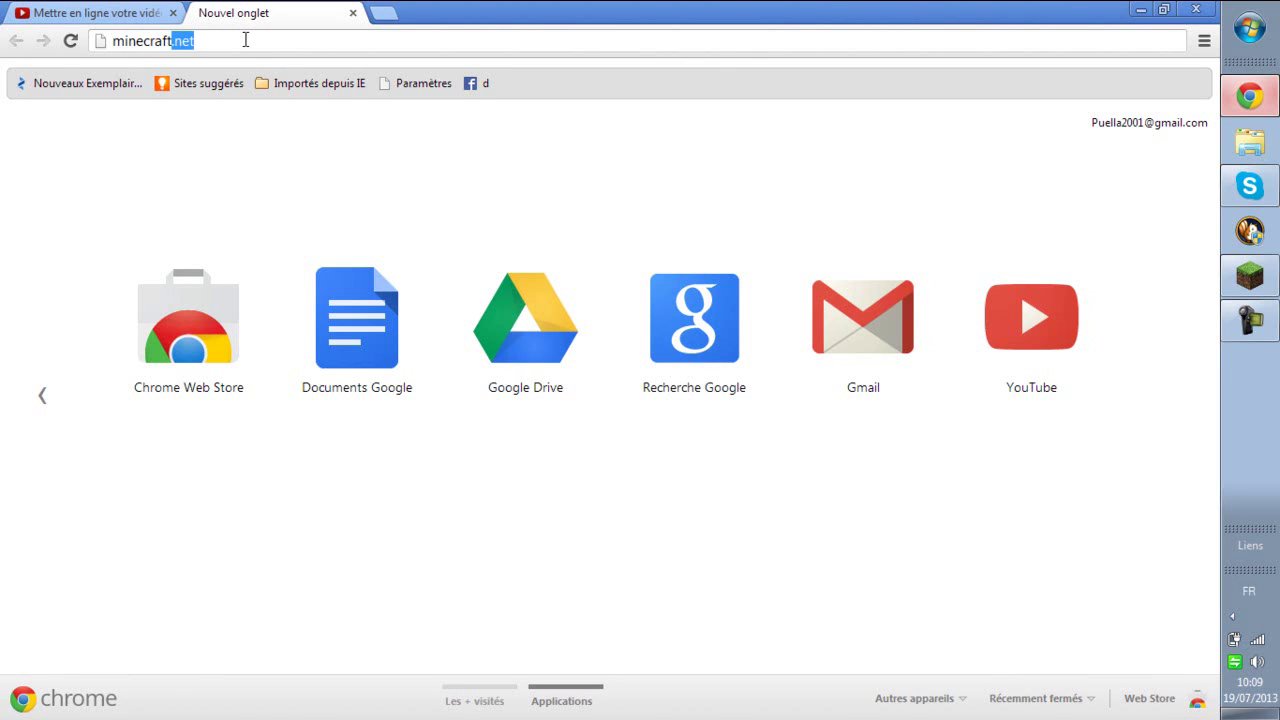
pyautogui.write('inecraft')
pyautogui.press('Return')
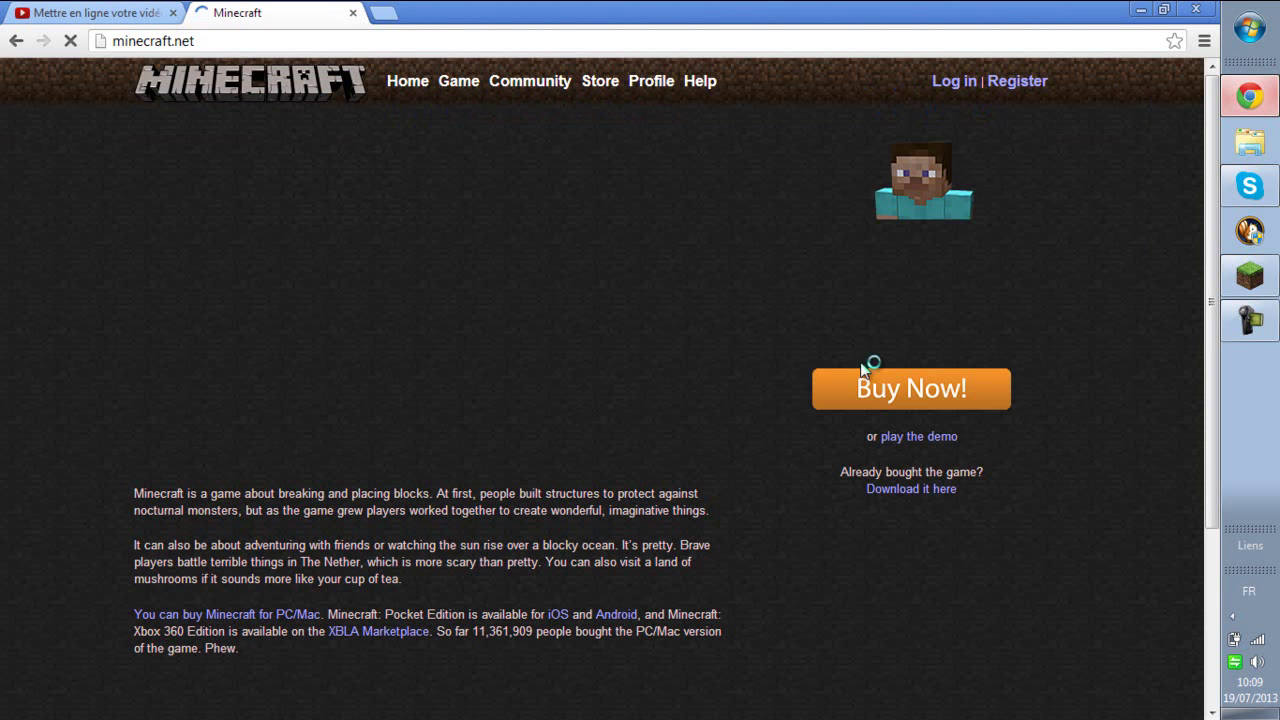
pyautogui.click(899, 494)
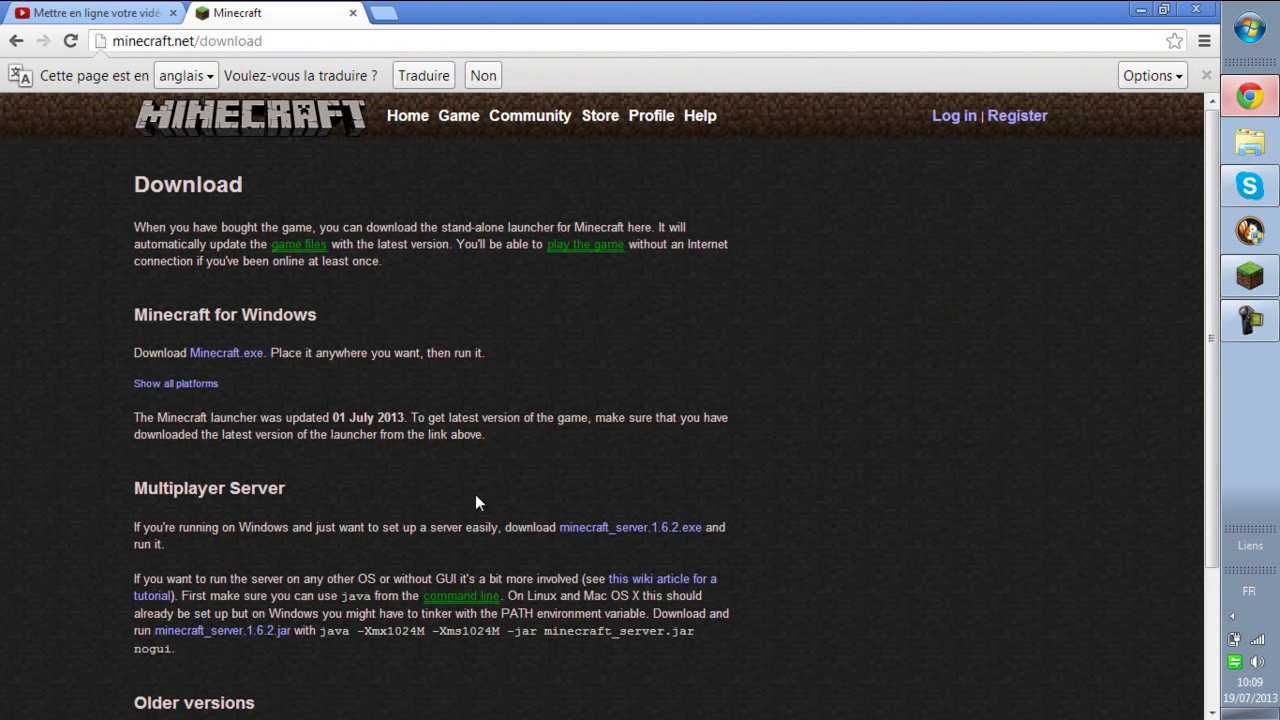
# Download minecraft_server.1.6.2.exe from the Multiplayer Server section, dismiss the advert, and run the downloaded file.
pyautogui.scroll(-1, 435, 472)
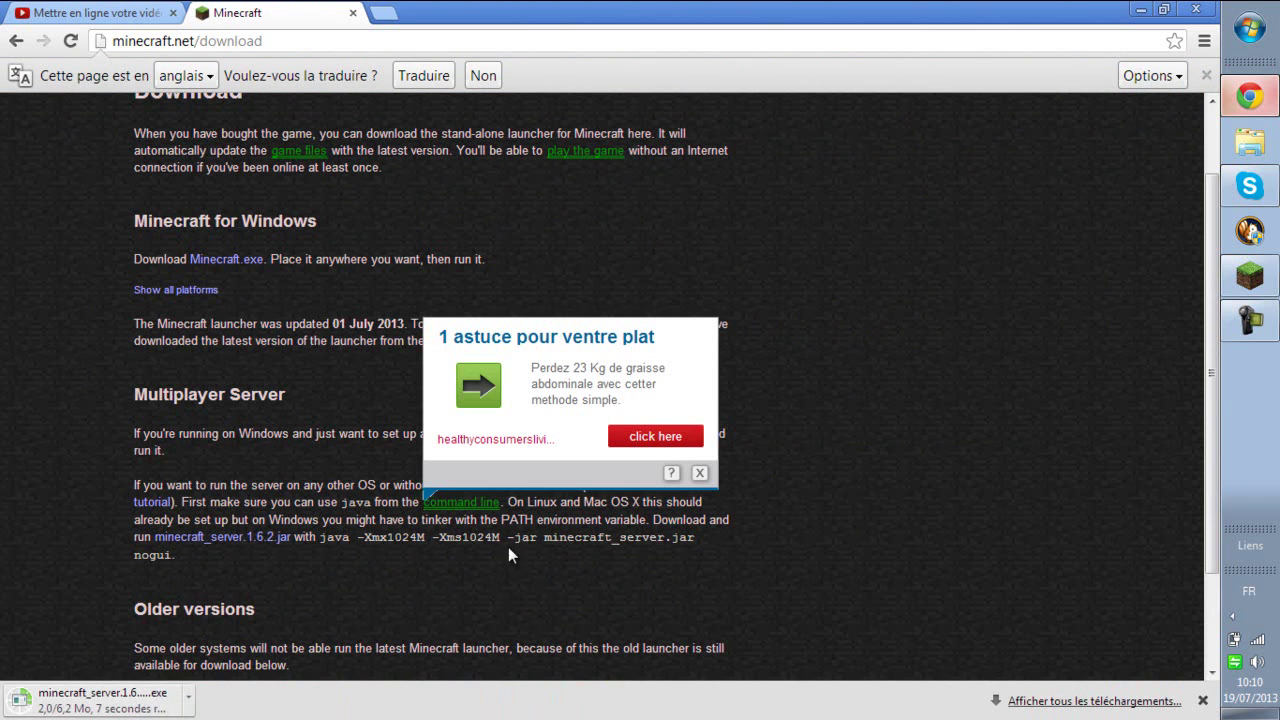
pyautogui.click(699, 472)
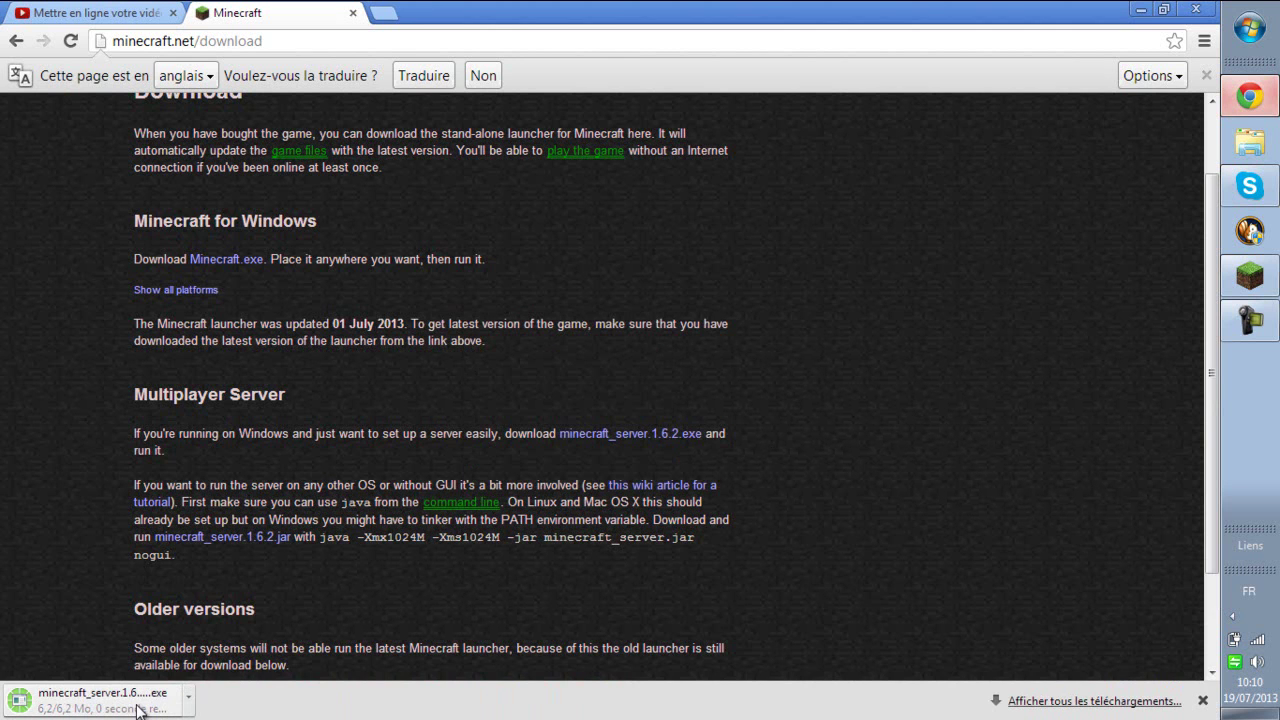
pyautogui.click(76, 708)
pyautogui.click(662, 380)
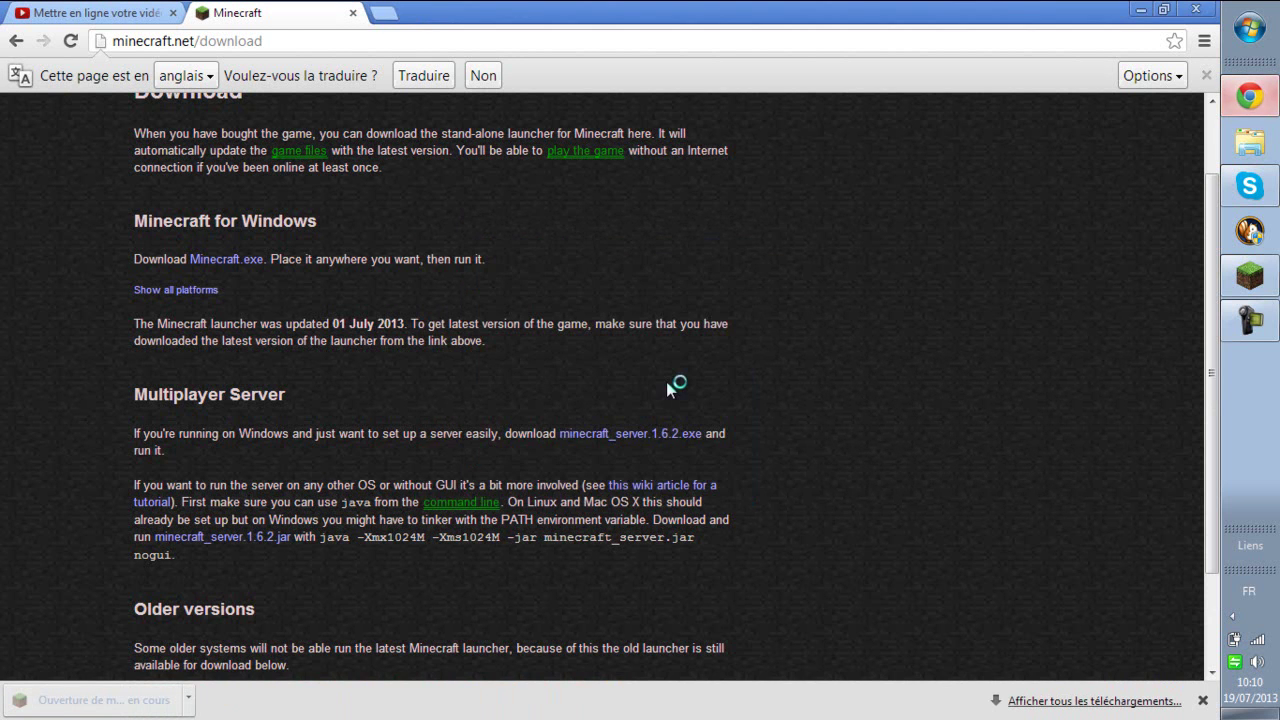
# Minimize the browser and close the Minecraft server window after its spawn area has been prepared.
pyautogui.click(1141, 12)
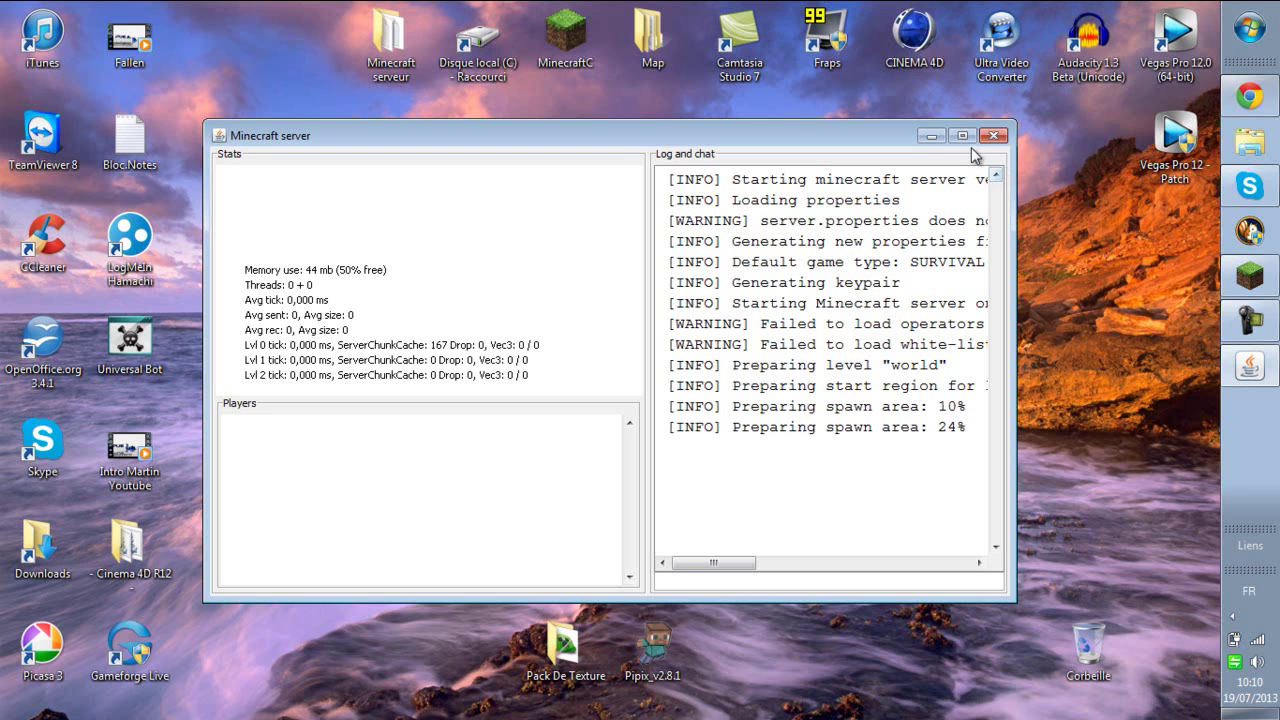
pyautogui.moveTo(812, 152); pyautogui.dragTo(689, 210)
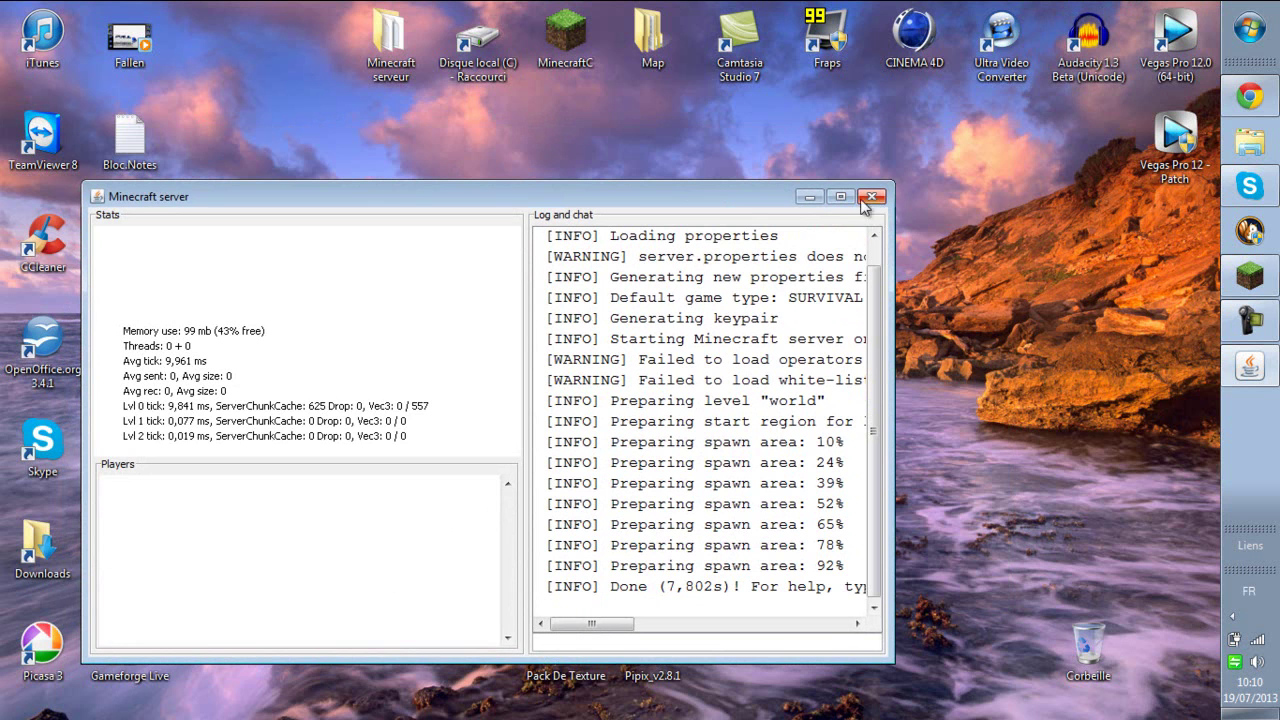
pyautogui.click(806, 204)
# Create a new folder on the desktop named "Serveur youtube".
pyautogui.rightClick(827, 247)
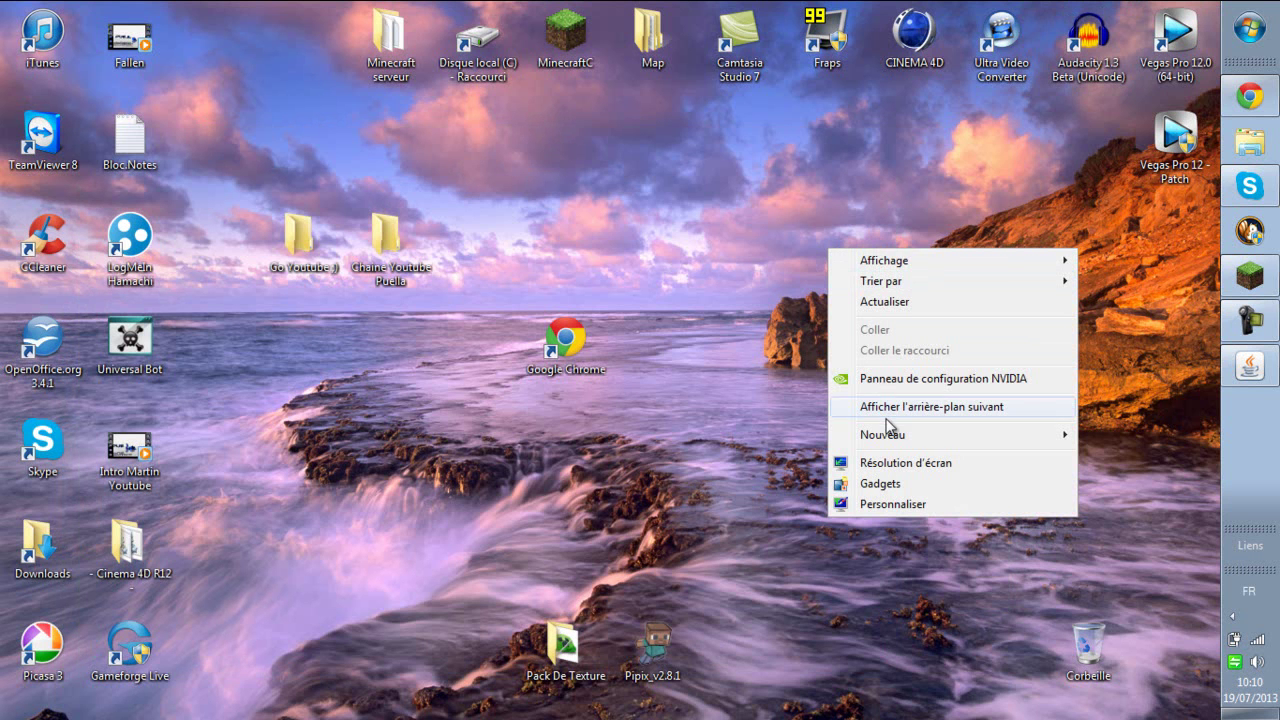
pyautogui.moveTo(964, 440)
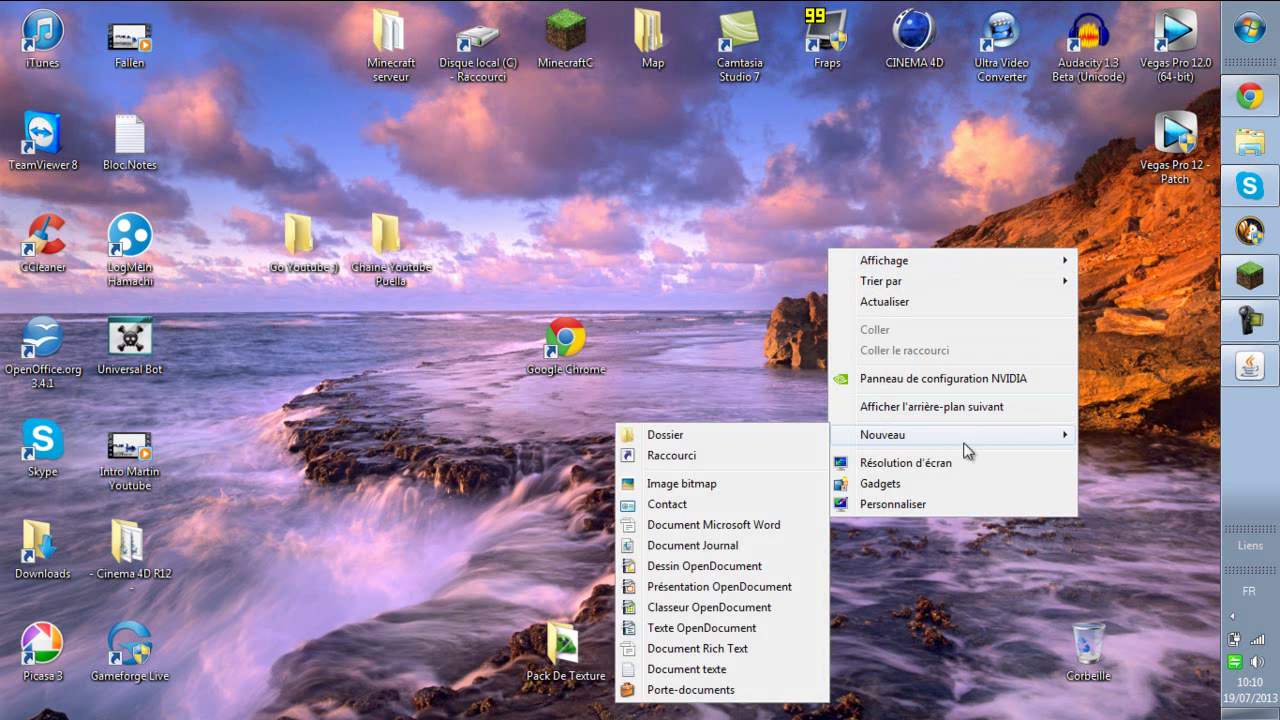
pyautogui.click(662, 434)
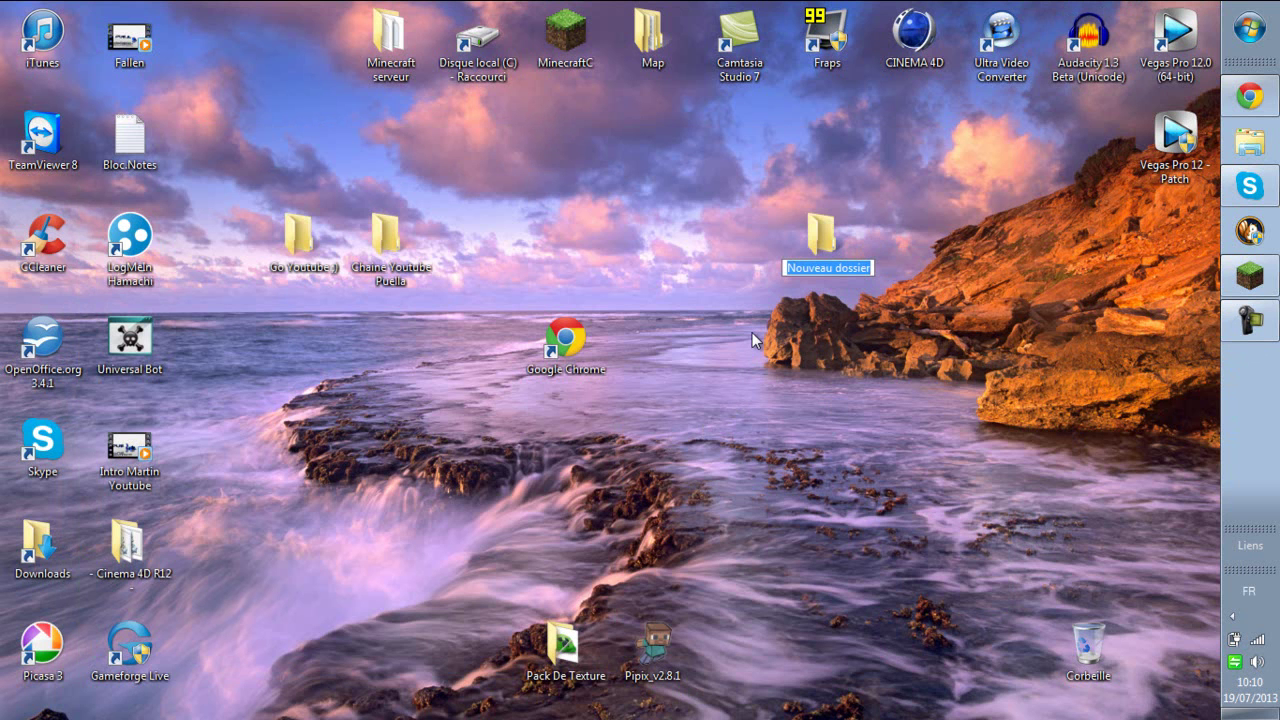
pyautogui.write('Serveur youtube')
pyautogui.press('Return')
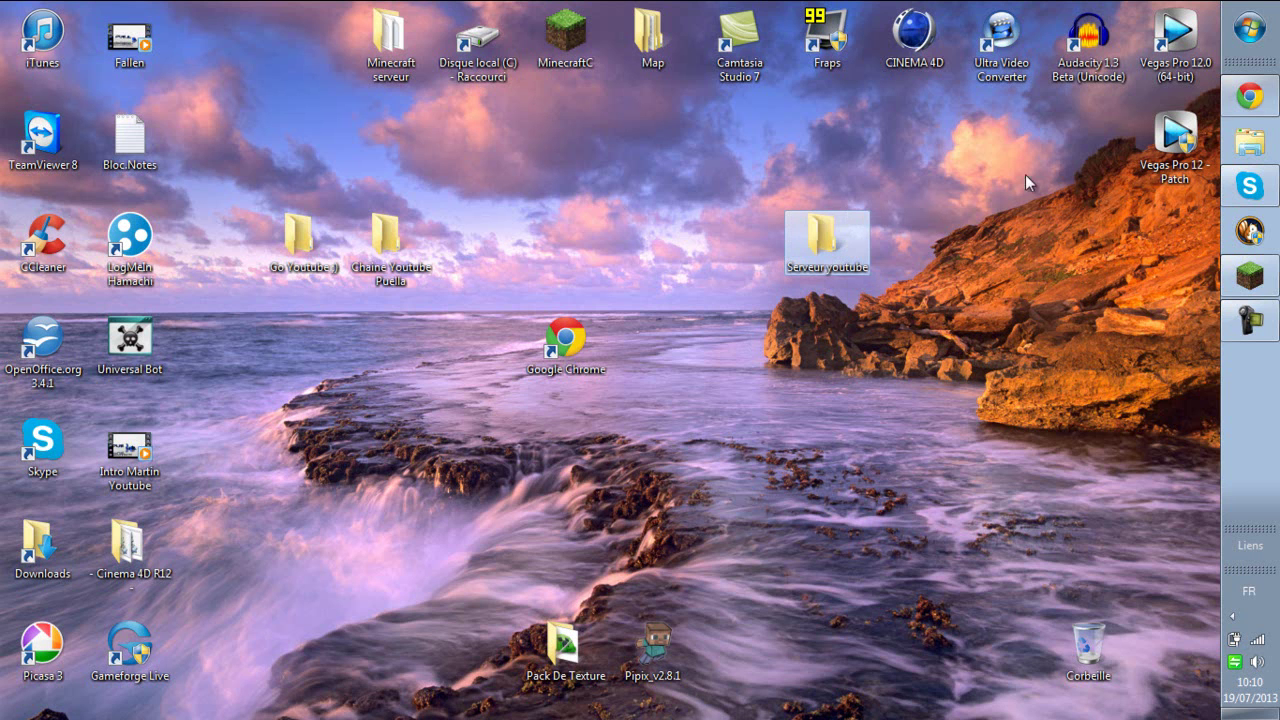
# Download minecraft_server.1.6.2.exe again from the browser and place it in the Serveur youtube desktop folder.
pyautogui.click(1252, 94)
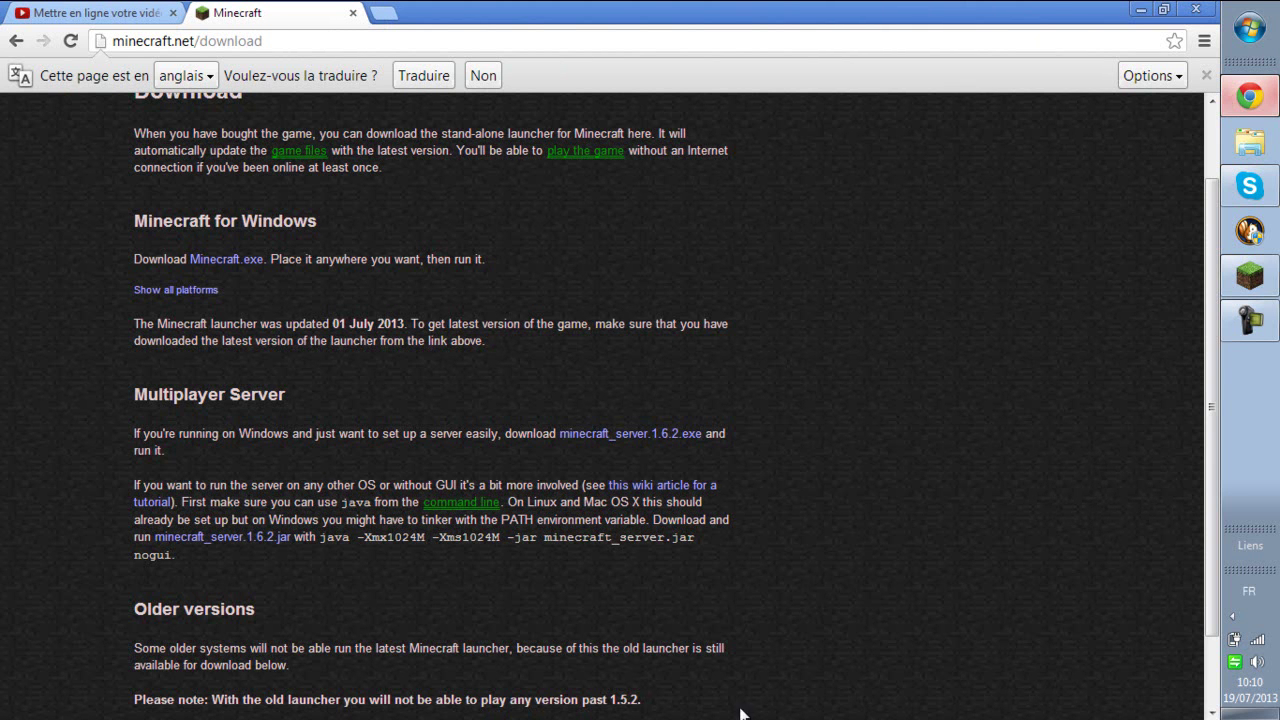
pyautogui.click(668, 436)
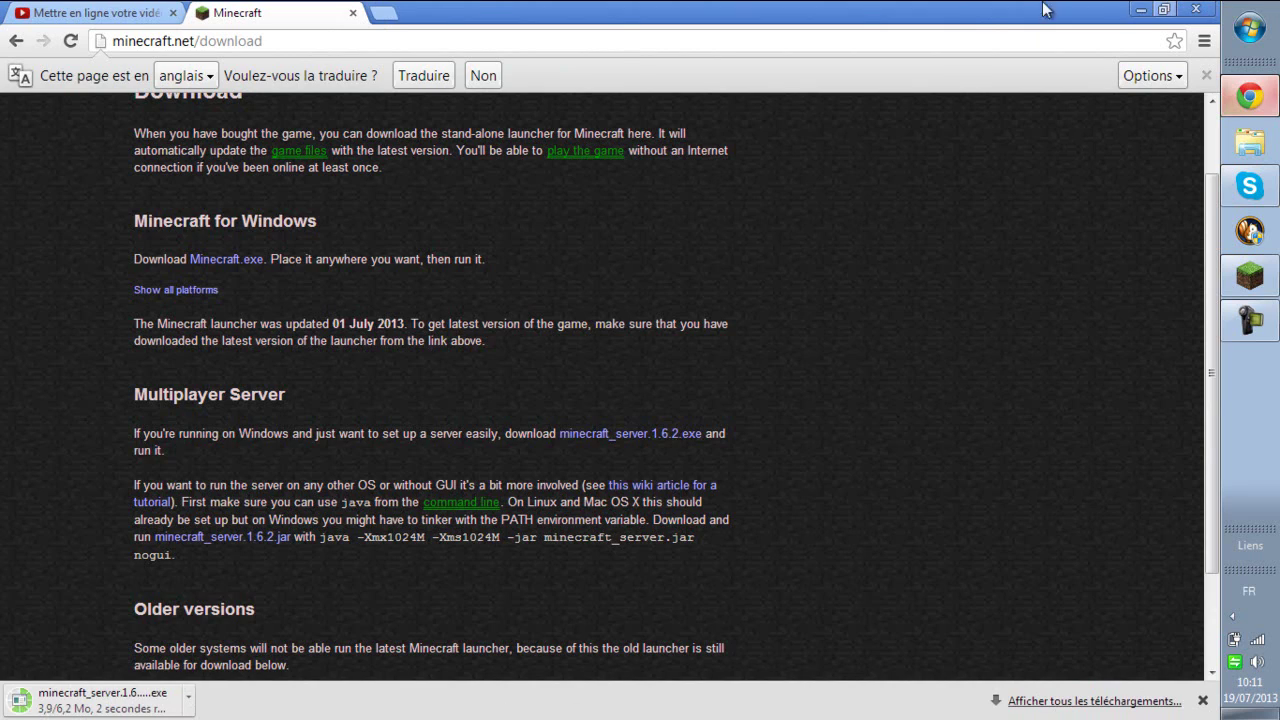
pyautogui.click(1165, 9)
pyautogui.moveTo(1081, 16); pyautogui.dragTo(539, 38)
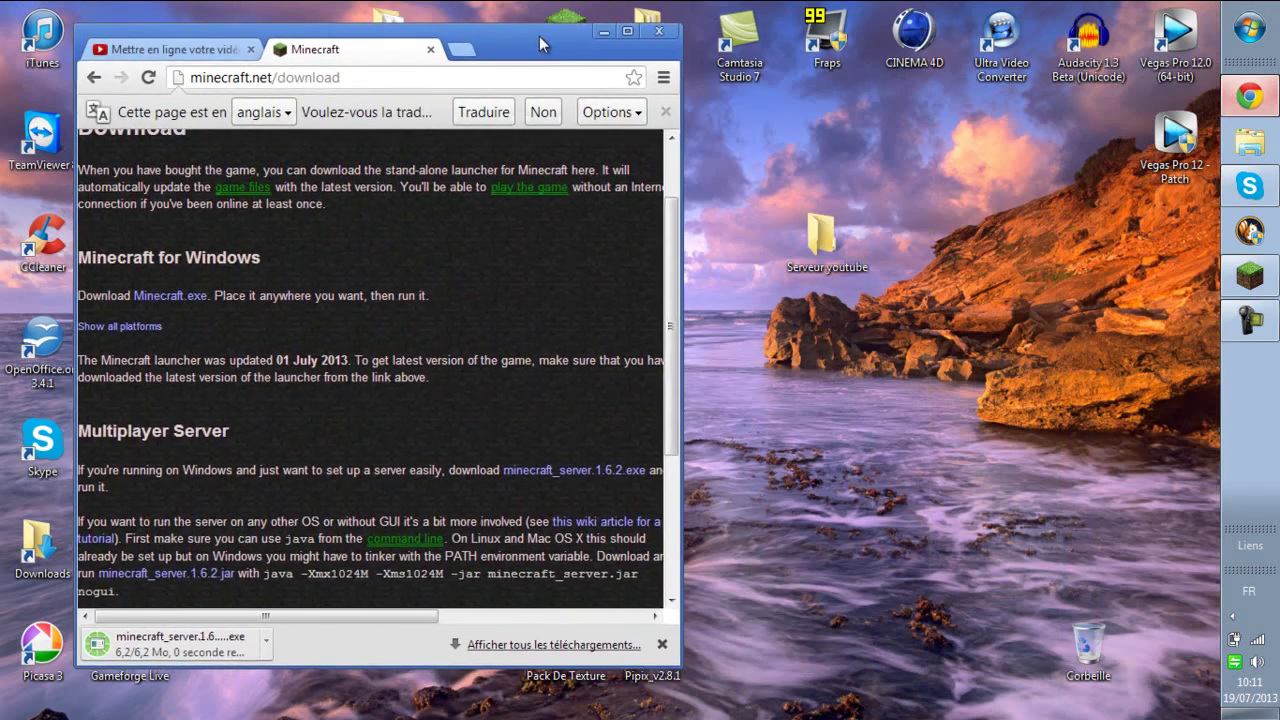
pyautogui.click(185, 655)
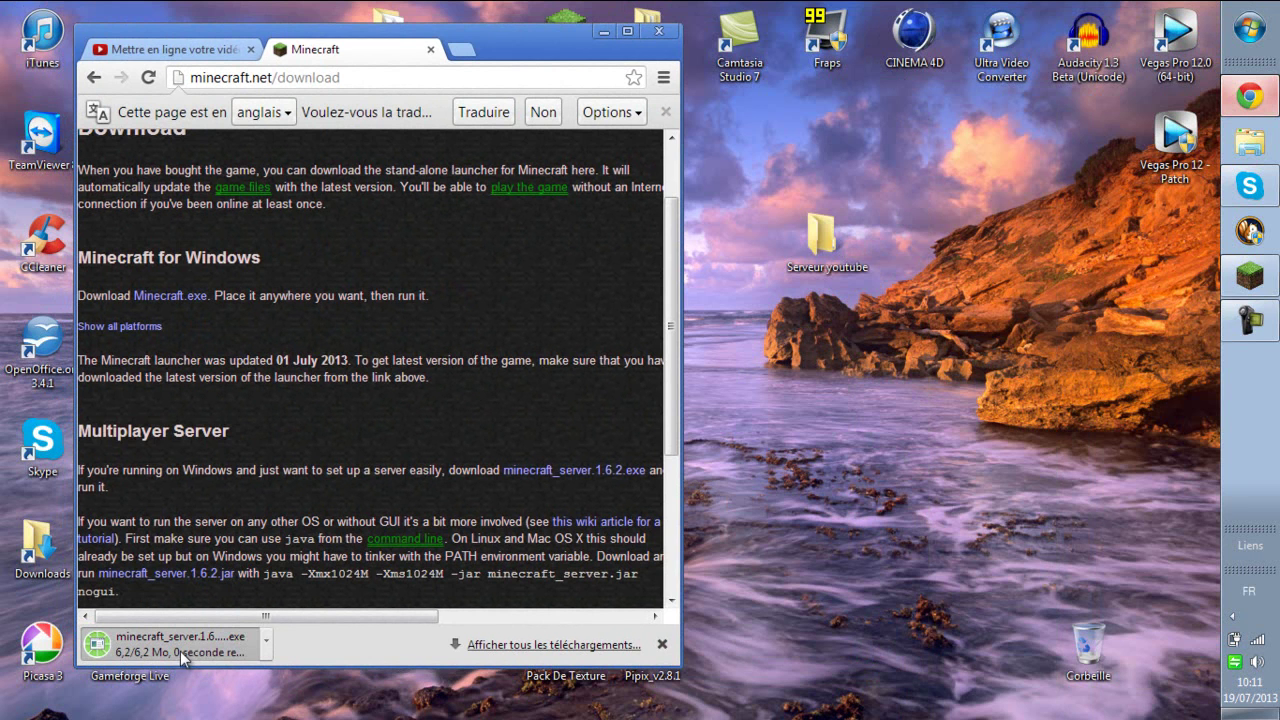
pyautogui.moveTo(861, 245); pyautogui.dragTo(834, 246)
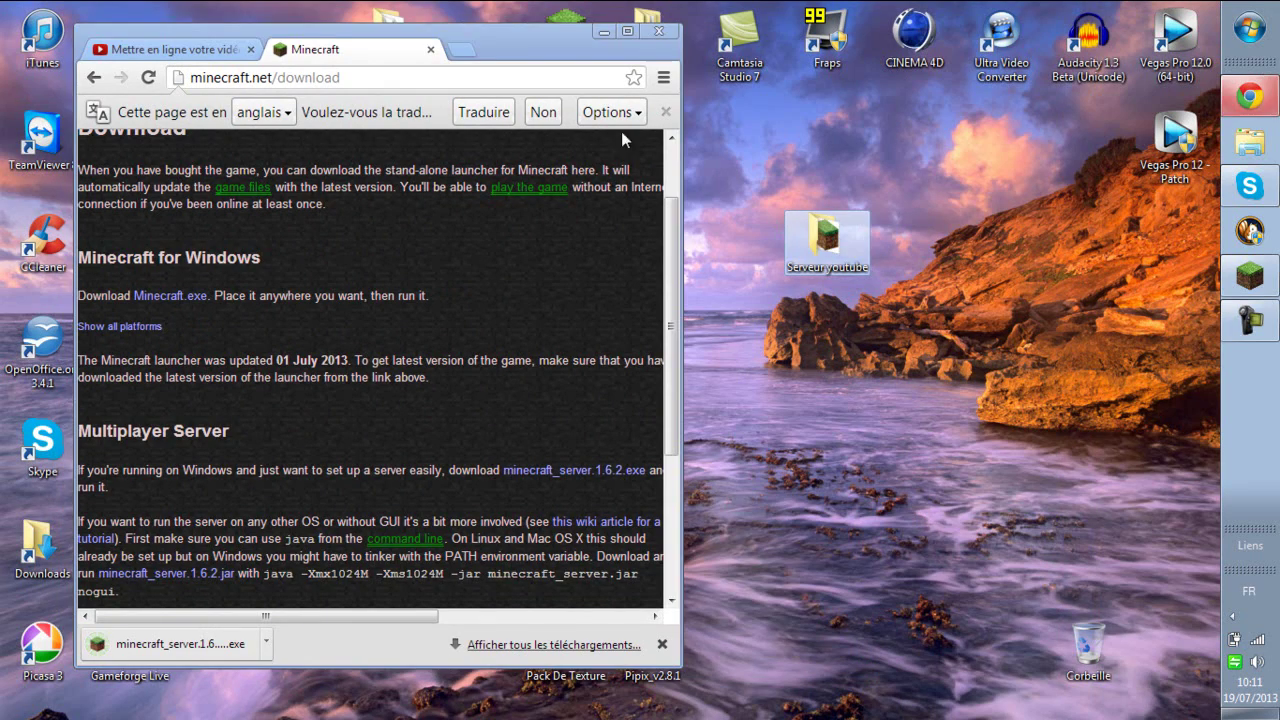
pyautogui.click(627, 31)
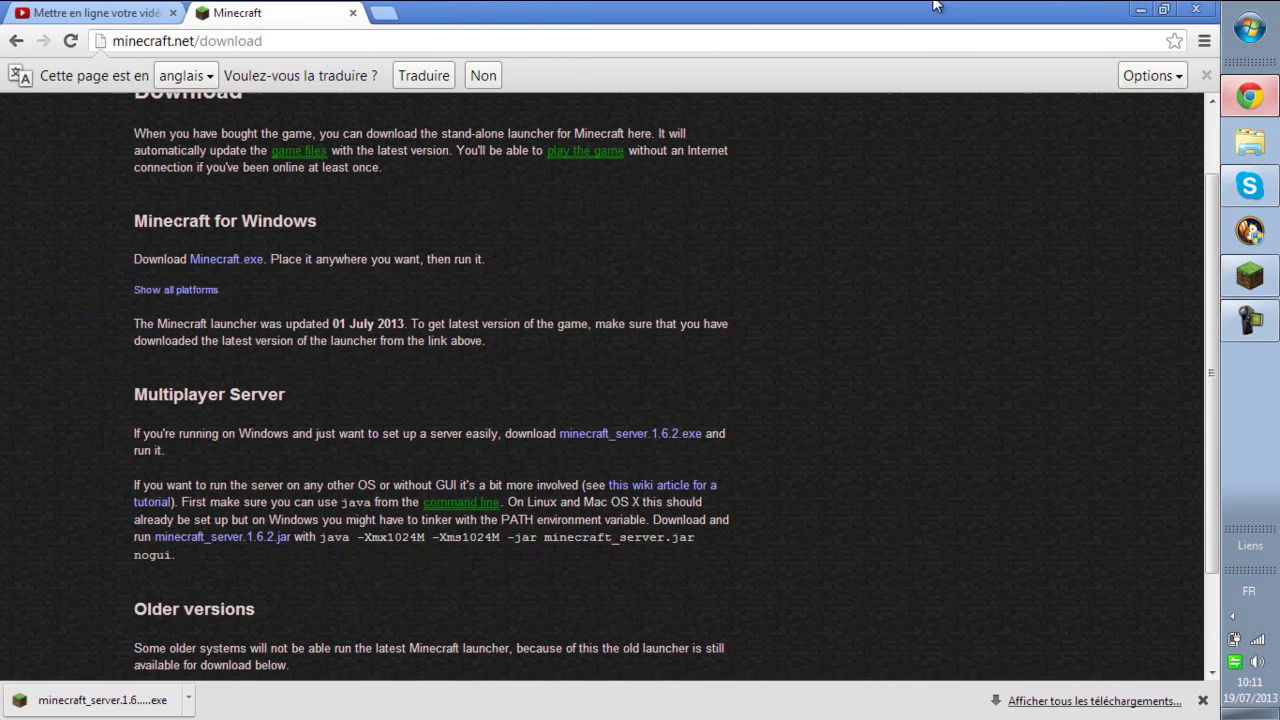
pyautogui.click(1141, 9)
# Open the Serveur youtube folder and run minecraft_server.1.6.2 (2), accepting the security warning.
pyautogui.doubleClick(824, 258)
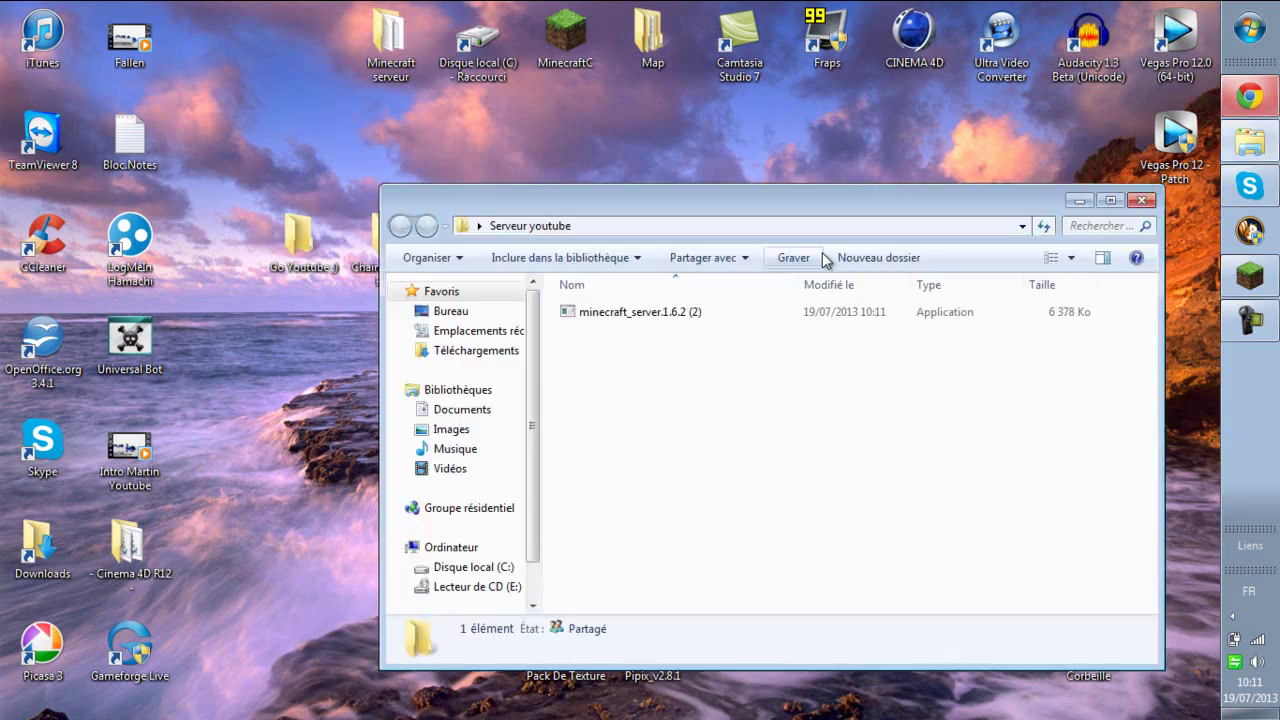
pyautogui.moveTo(731, 206); pyautogui.dragTo(644, 98)
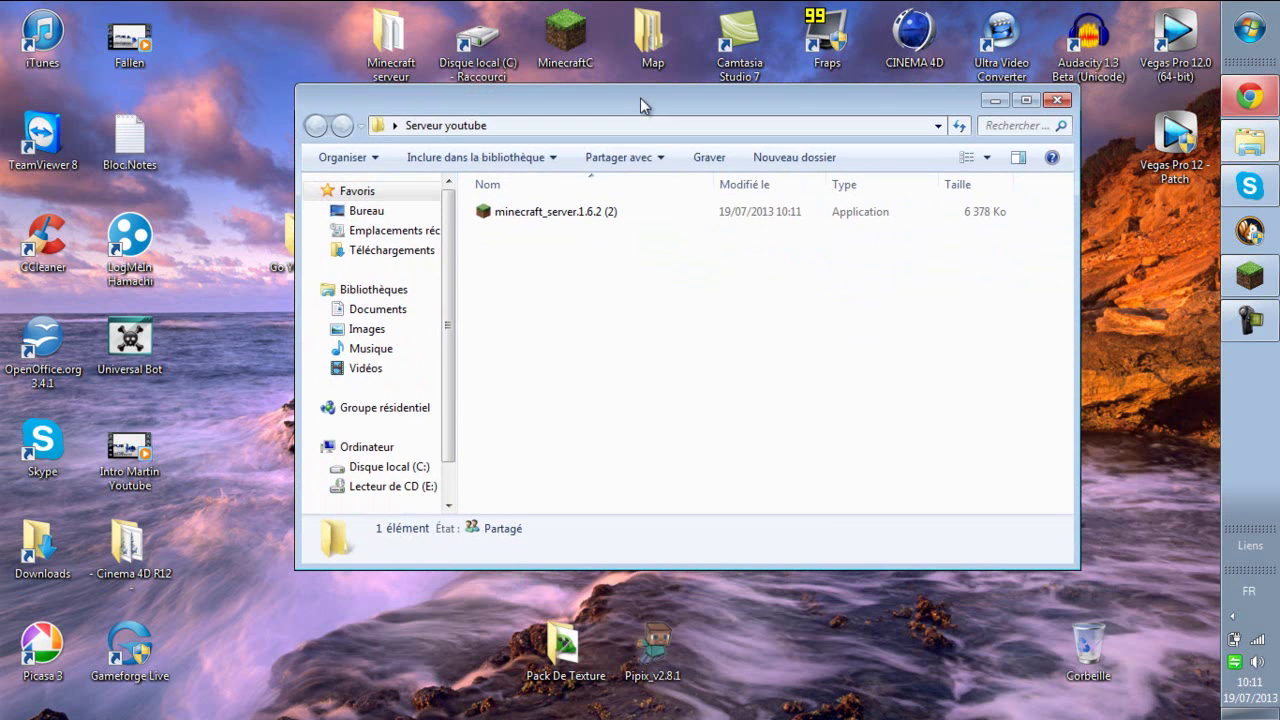
pyautogui.doubleClick(594, 212)
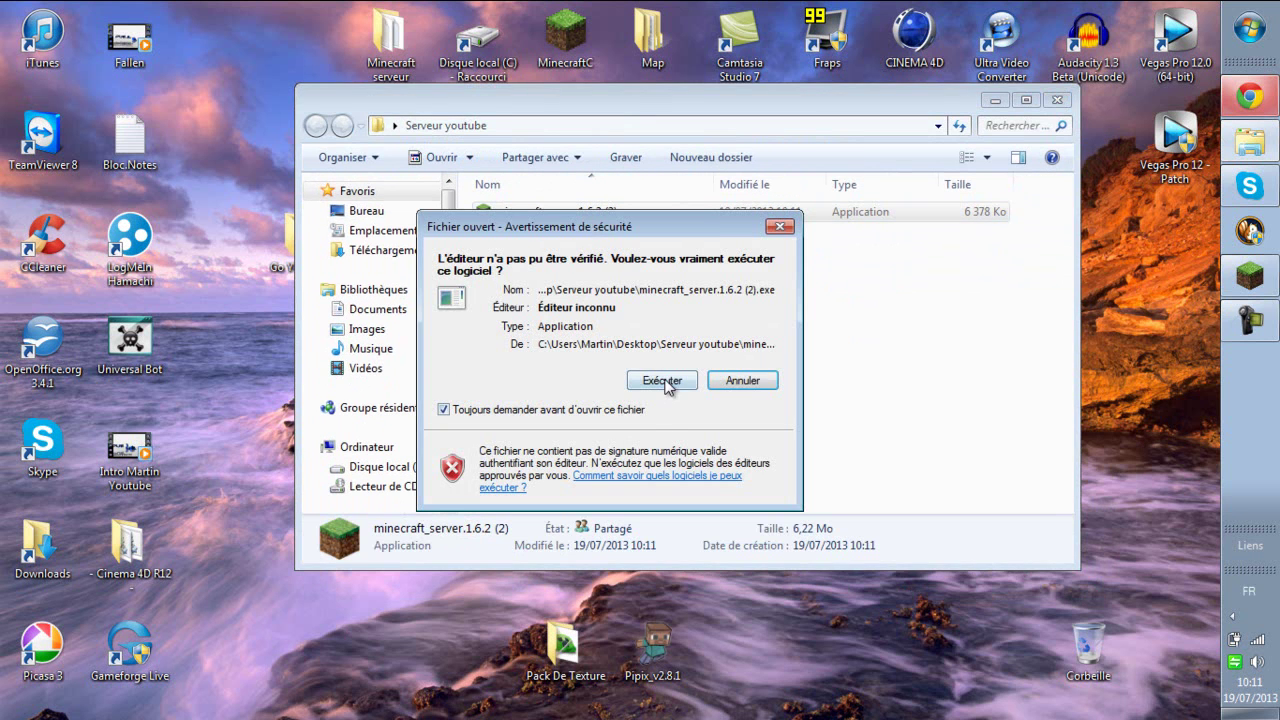
pyautogui.click(664, 382)
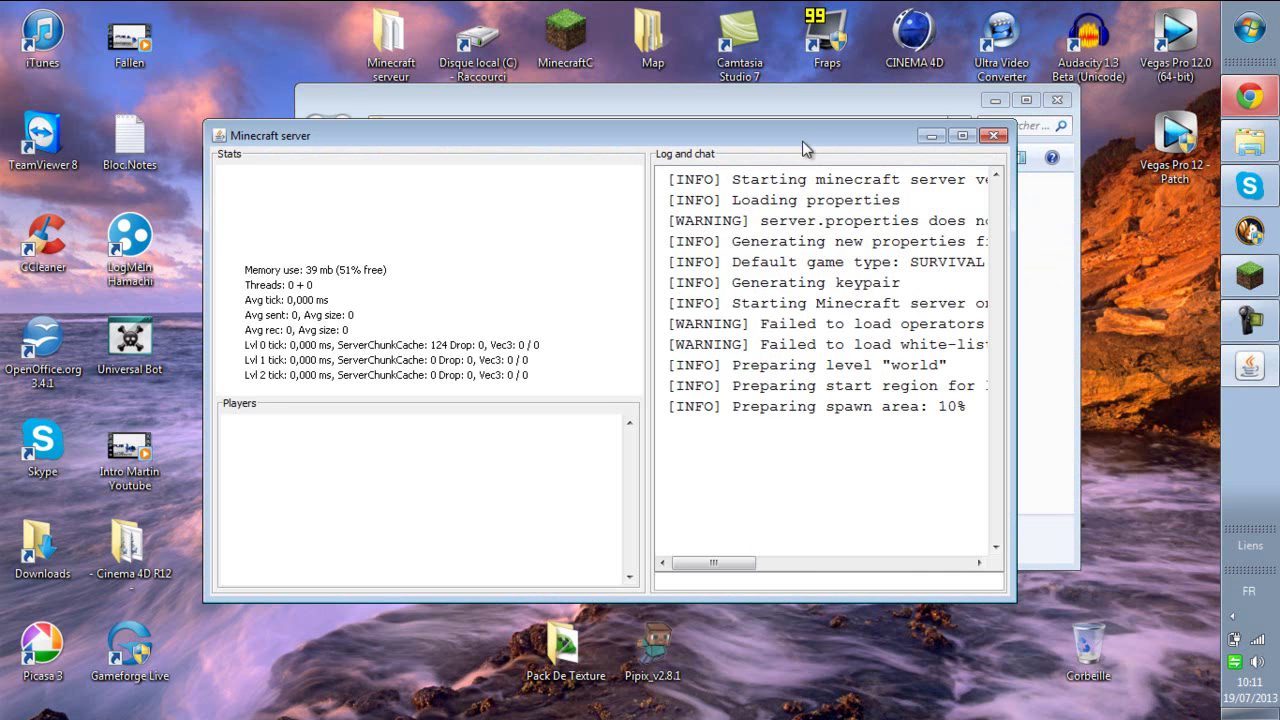
# Move the server window off the folder's file list and close it once the server has finished starting.
pyautogui.moveTo(803, 138); pyautogui.dragTo(684, 481)
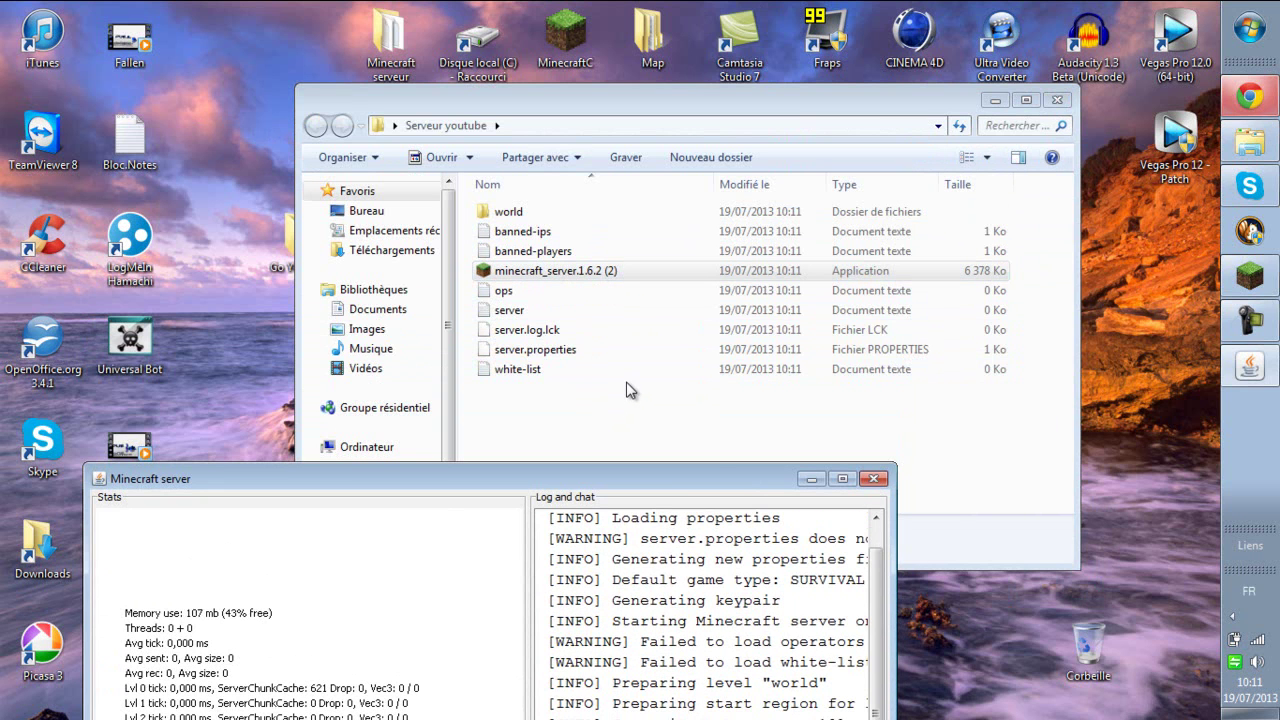
pyautogui.moveTo(646, 476); pyautogui.dragTo(521, 251)
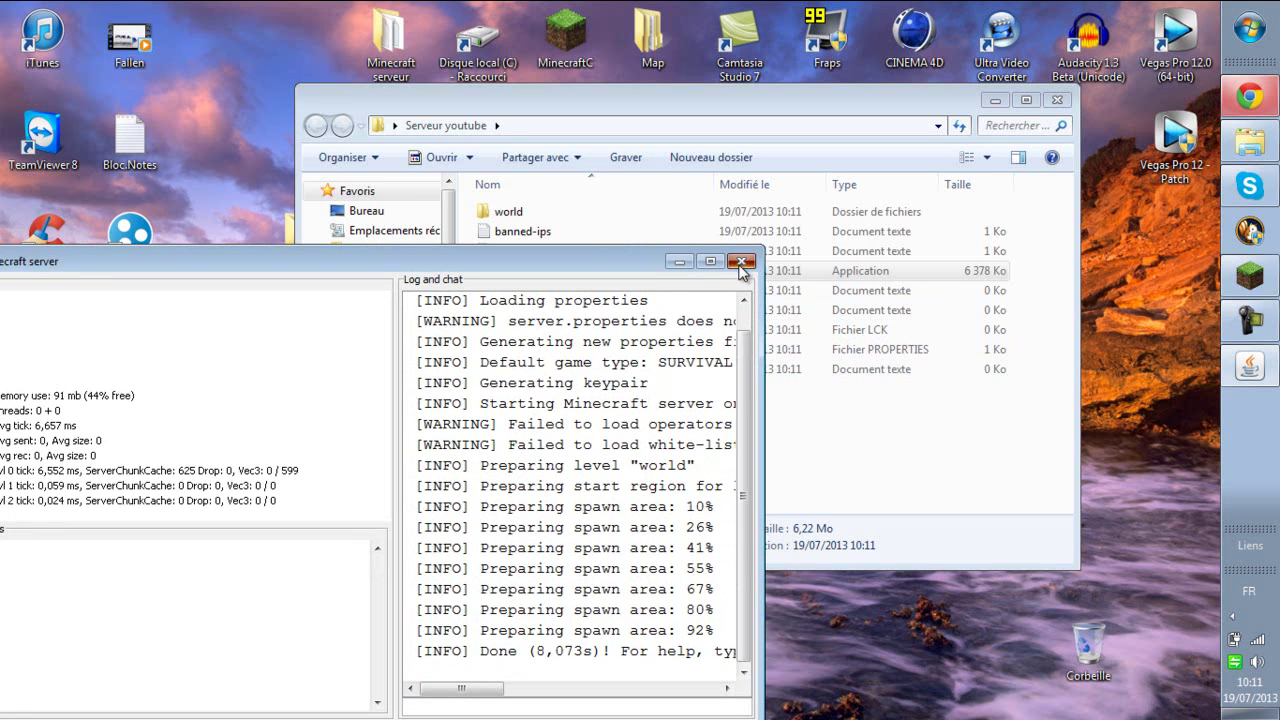
pyautogui.click(679, 262)
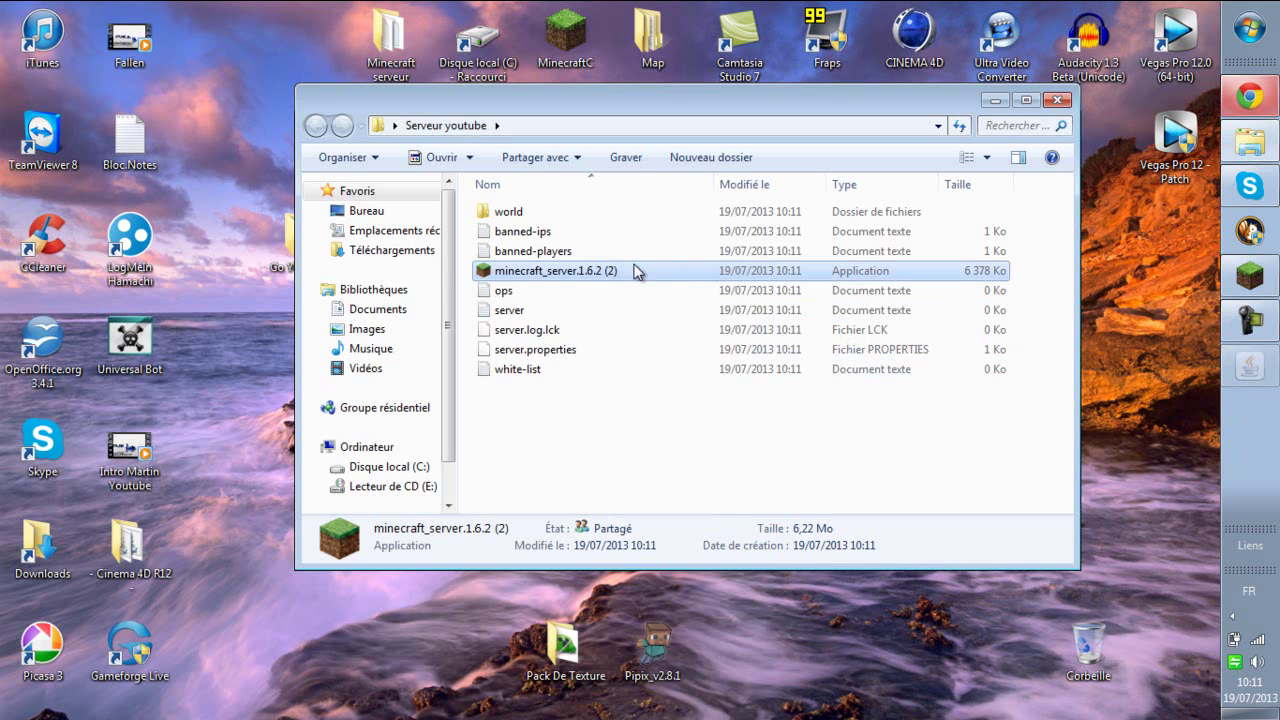
# Launch LogMeIn Hamachi and open the form for creating a new client-owned network.
pyautogui.doubleClick(147, 244)
pyautogui.moveTo(155, 184); pyautogui.dragTo(472, 198)
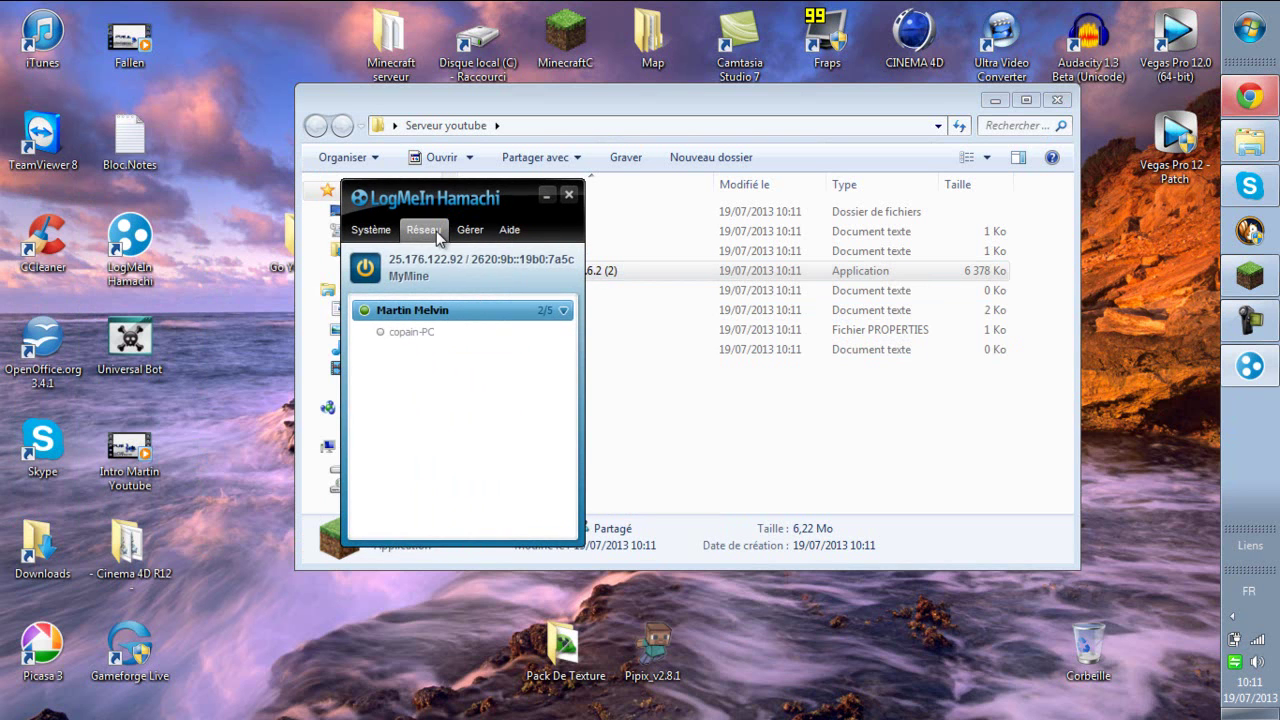
pyautogui.click(436, 231)
pyautogui.click(436, 256)
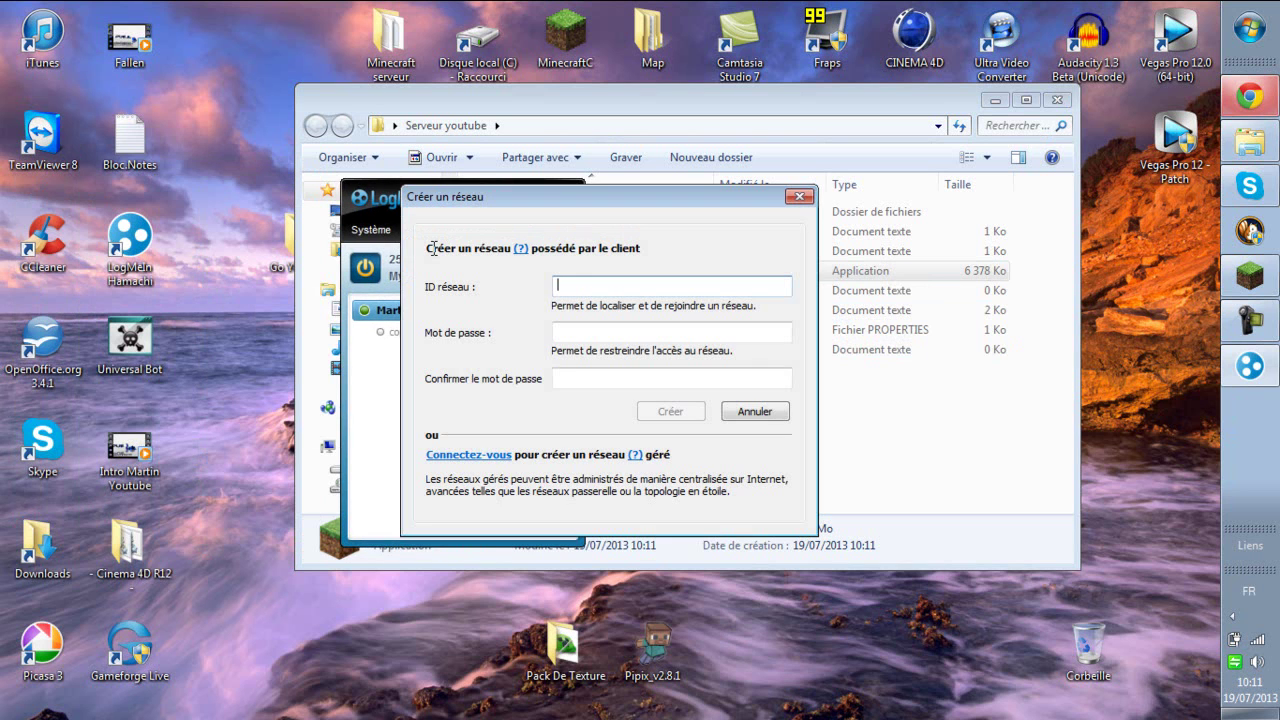
pyautogui.moveTo(505, 208); pyautogui.dragTo(442, 215)
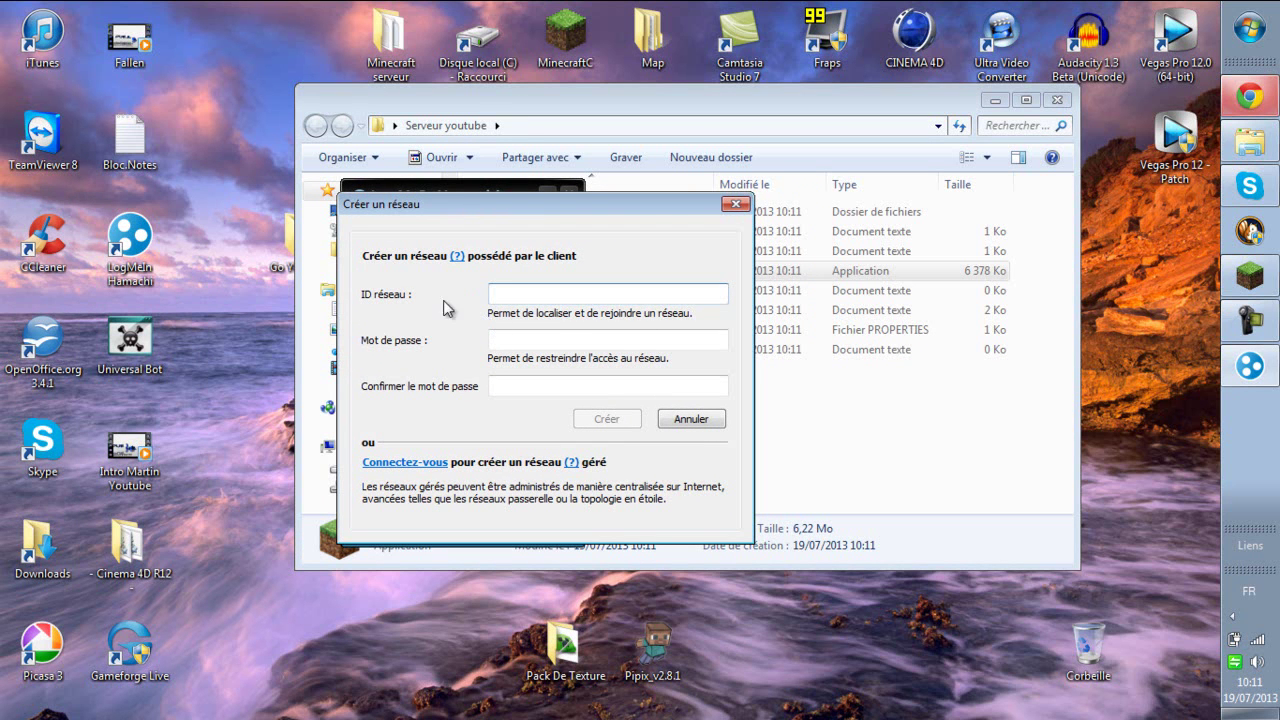
# Enter the network ID Test youtube, fill in and confirm the network password, and try to create the network.
pyautogui.write('Test youtube')
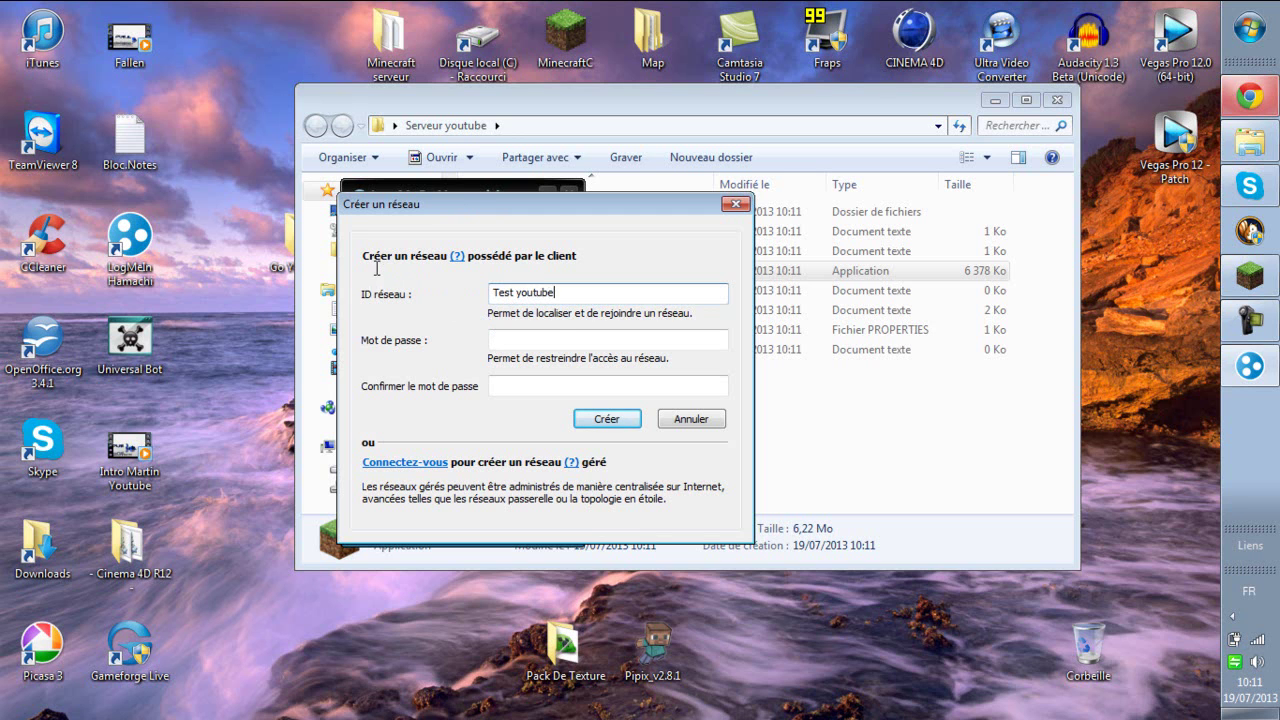
pyautogui.click(548, 340)
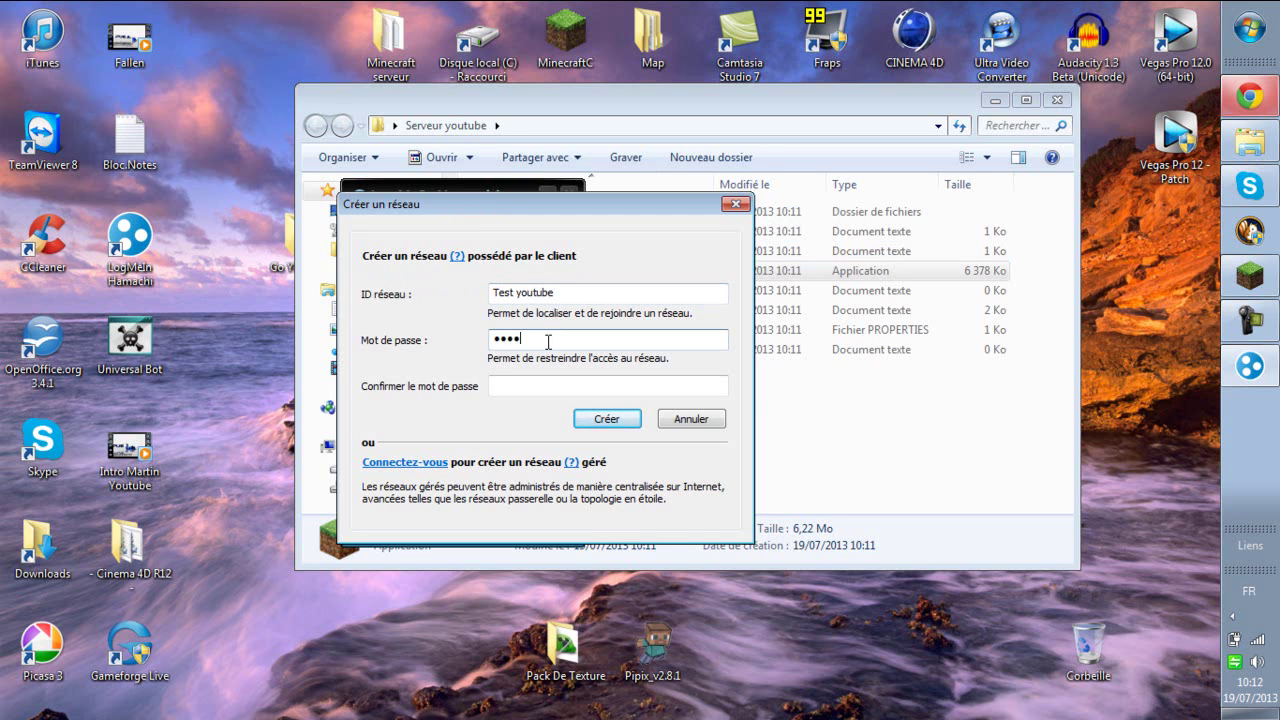
pyautogui.press('Tab')
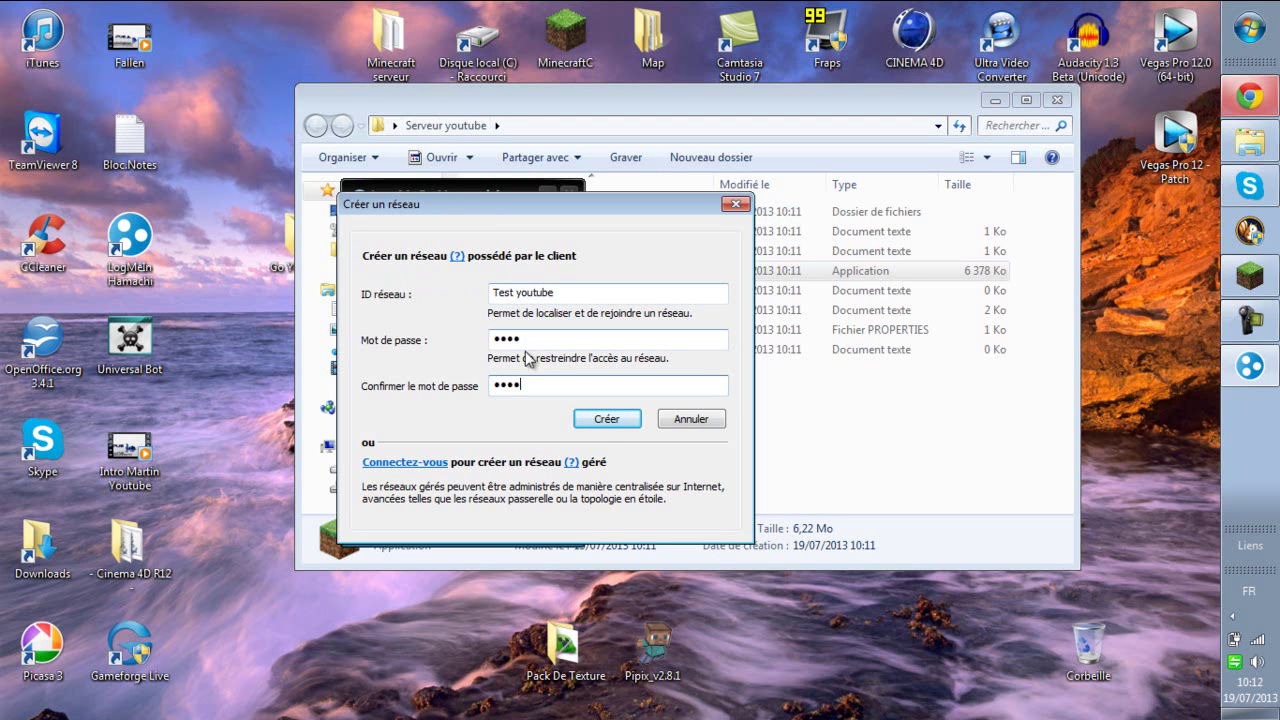
pyautogui.click(599, 426)
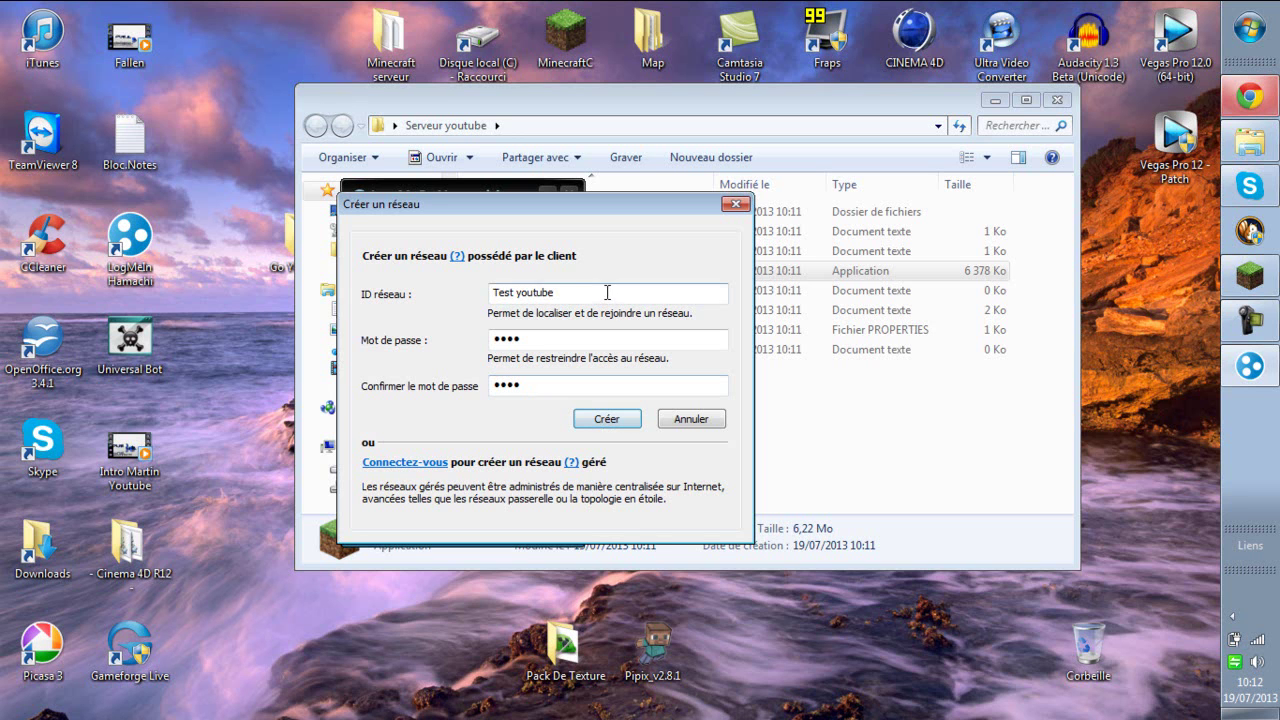
# Change the network ID to Test MyMine, create the network, and minimise the Hamachi window.
pyautogui.moveTo(604, 289); pyautogui.dragTo(491, 292)
pyautogui.write('Test MyMine')
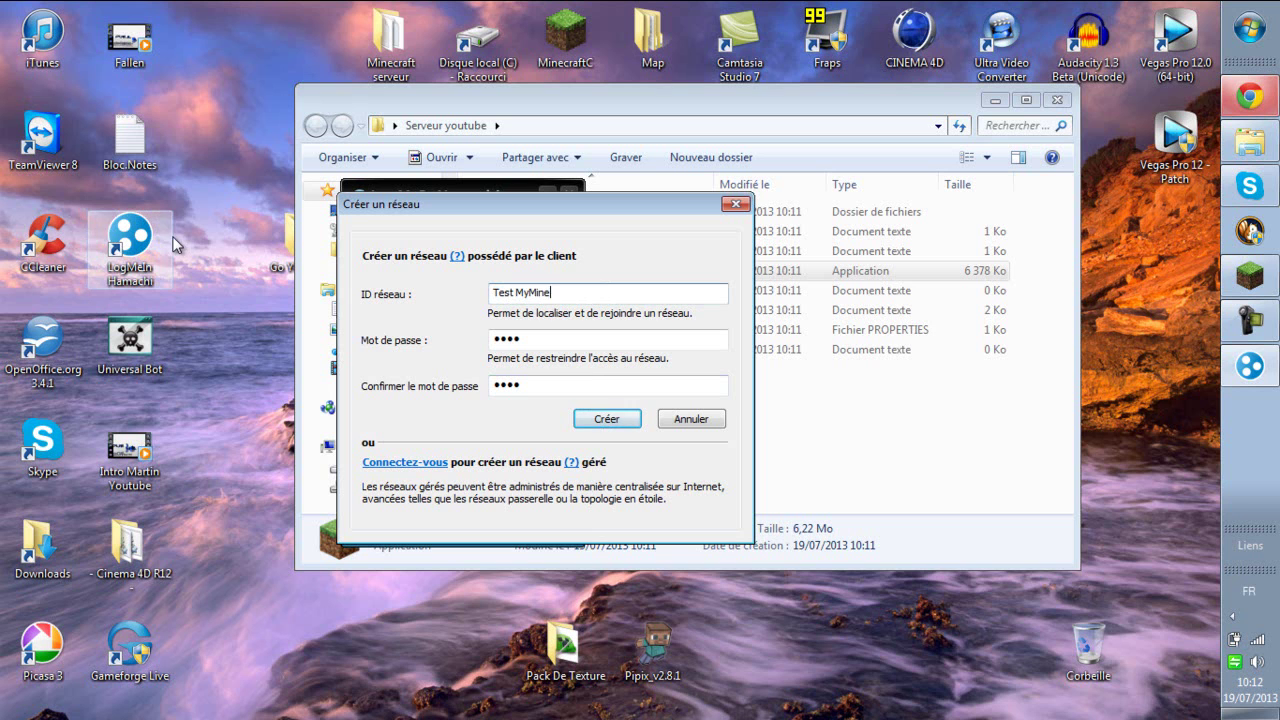
pyautogui.click(603, 419)
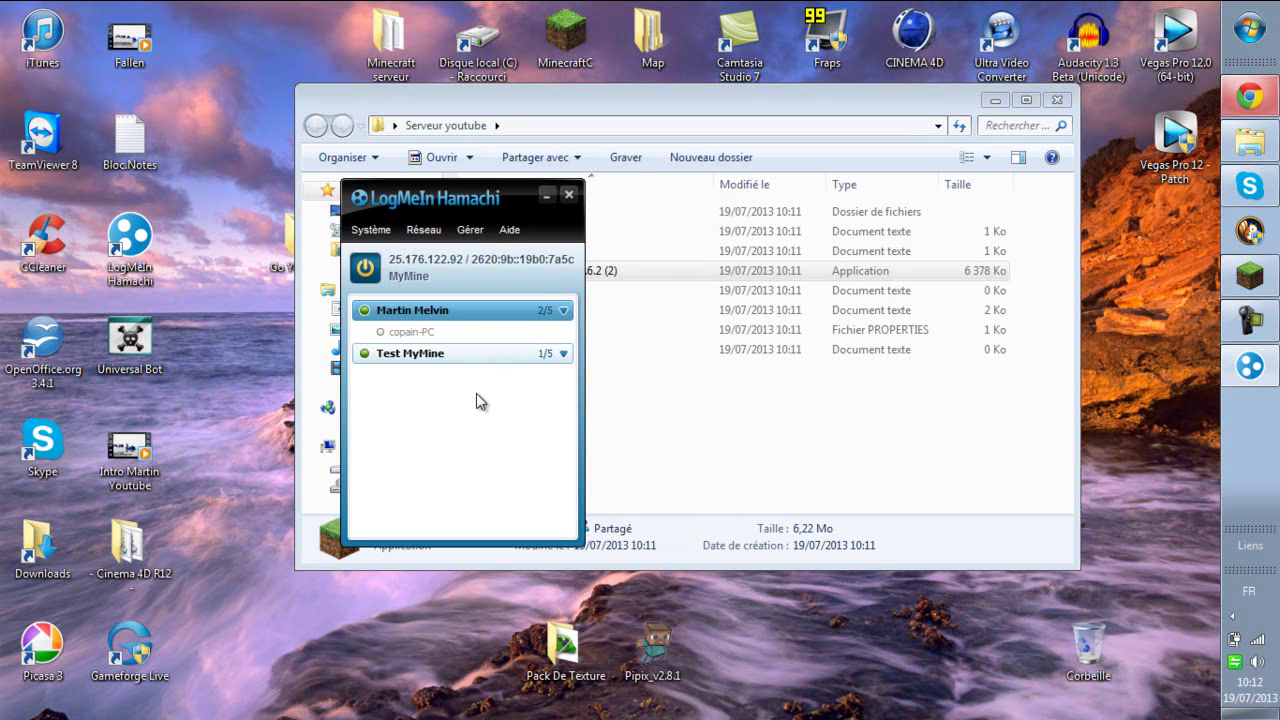
pyautogui.click(495, 352)
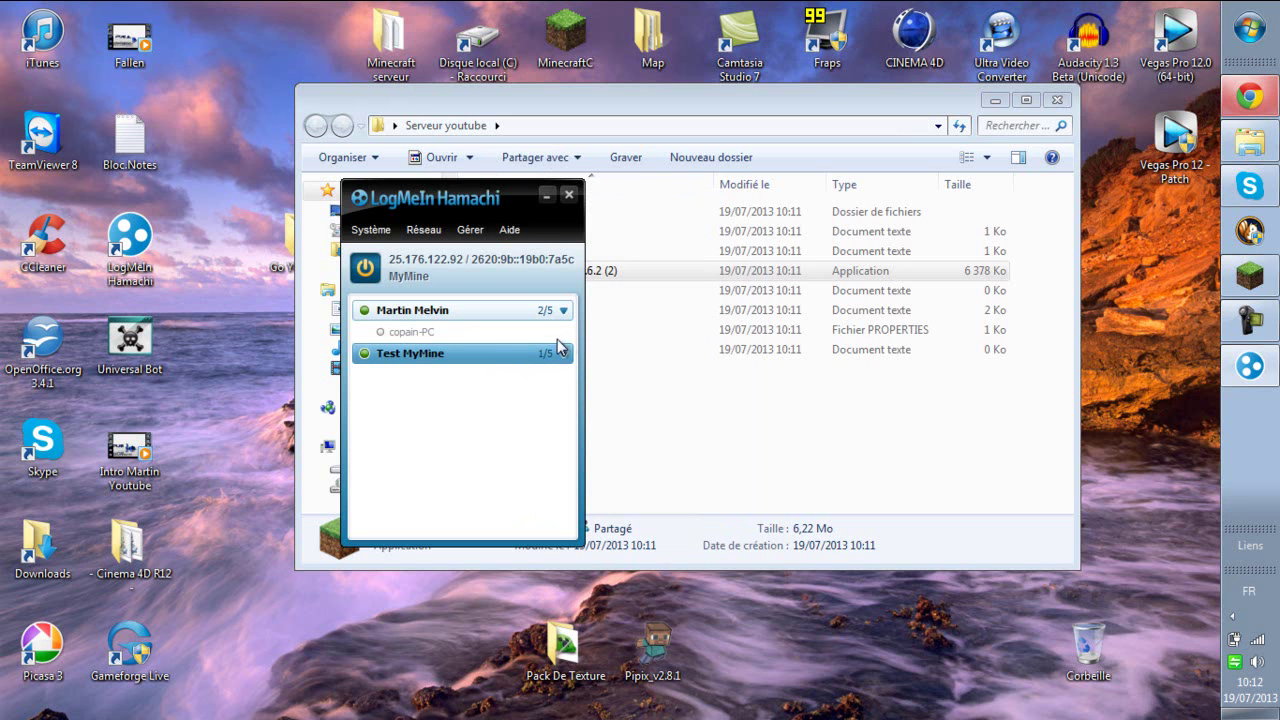
pyautogui.click(547, 196)
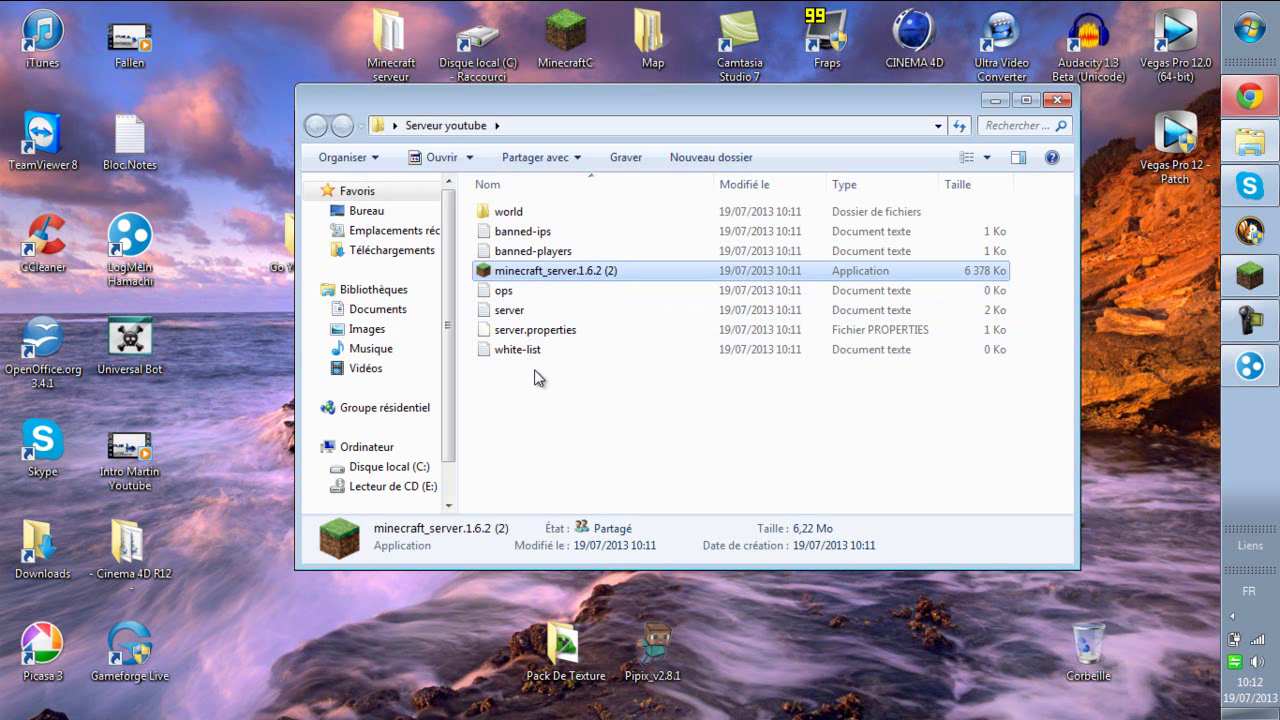
# Examine the contents of the banned-ips and banned-players files in the server folder, closing each one without changes.
pyautogui.click(537, 372)
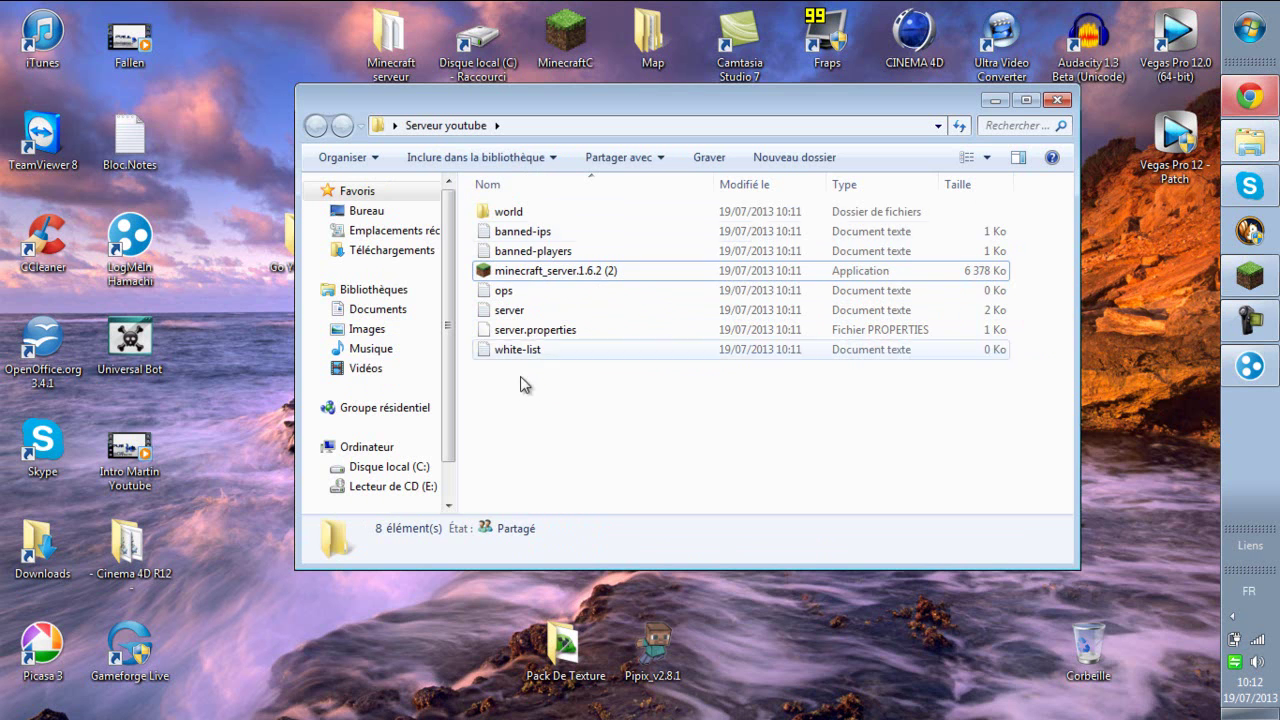
pyautogui.click(550, 234)
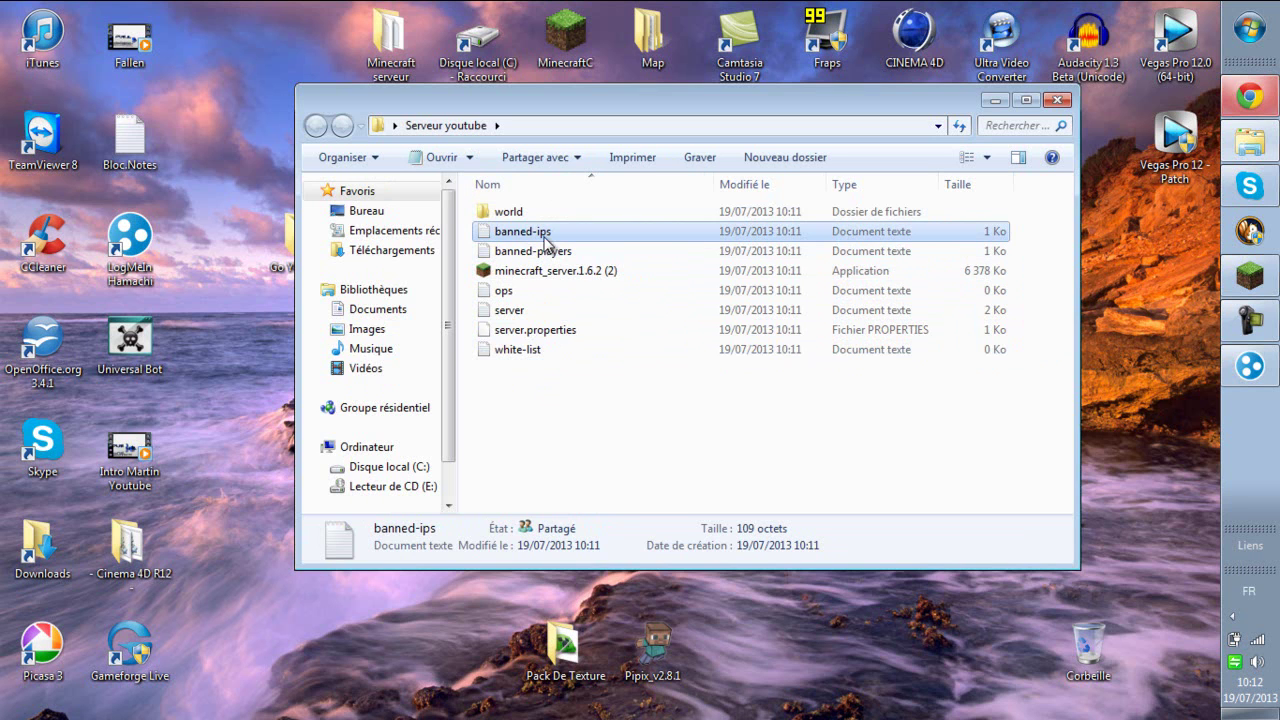
pyautogui.doubleClick(540, 234)
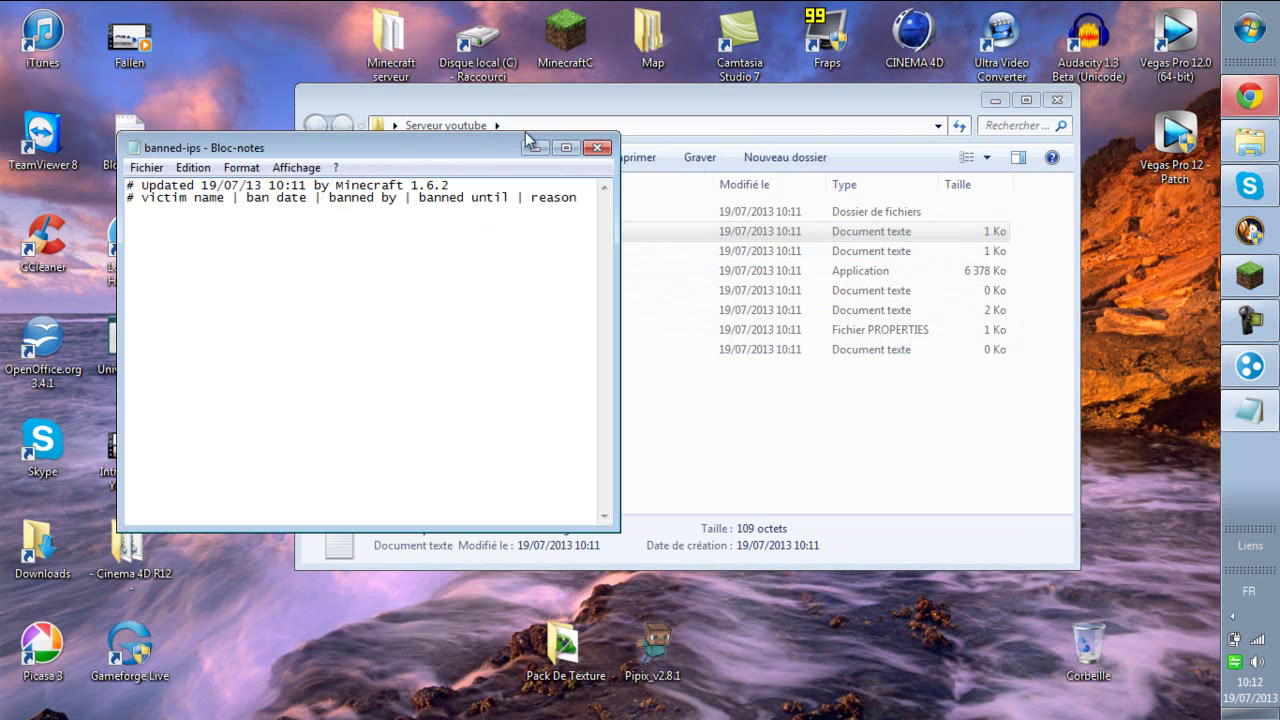
pyautogui.click(598, 148)
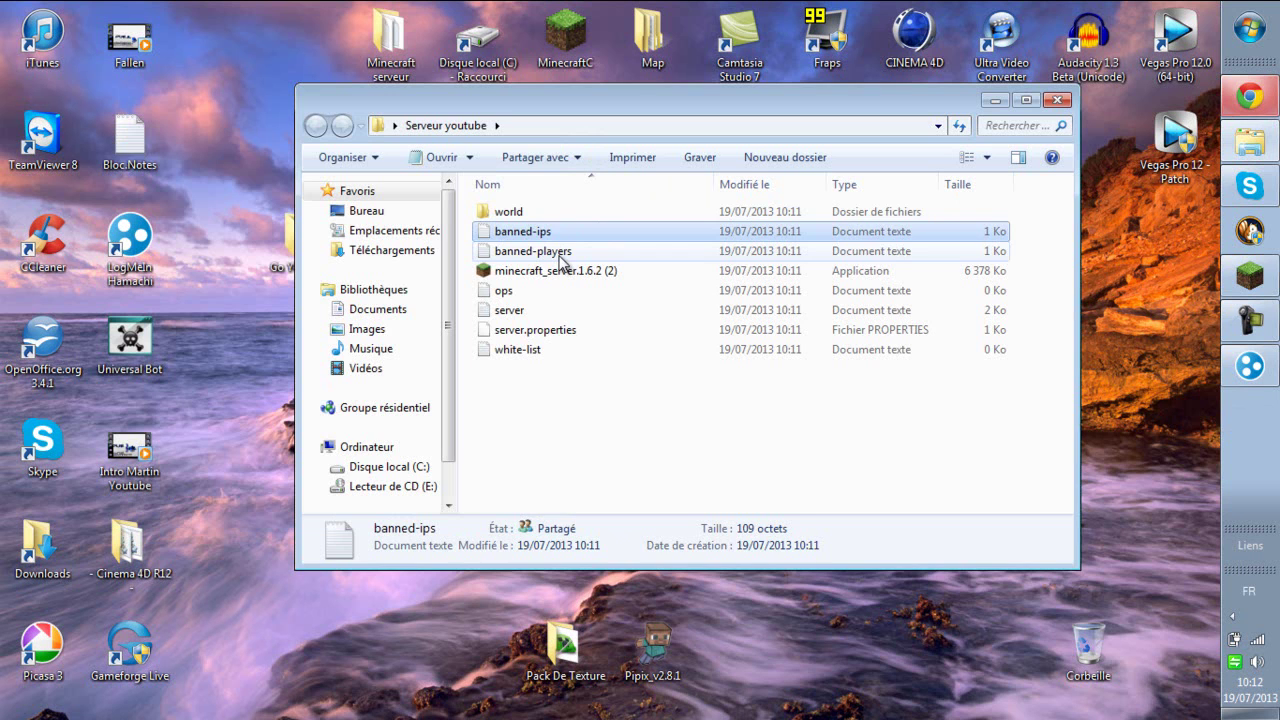
pyautogui.click(560, 252)
pyautogui.doubleClick(560, 258)
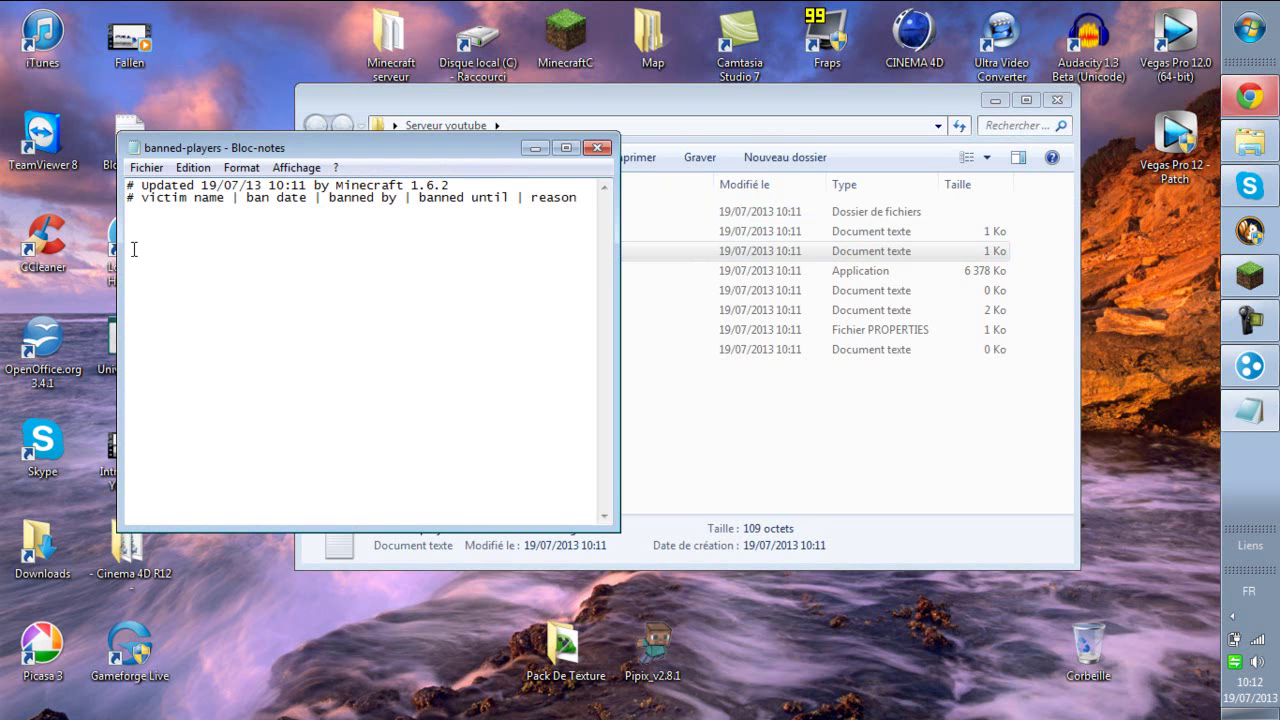
pyautogui.click(598, 148)
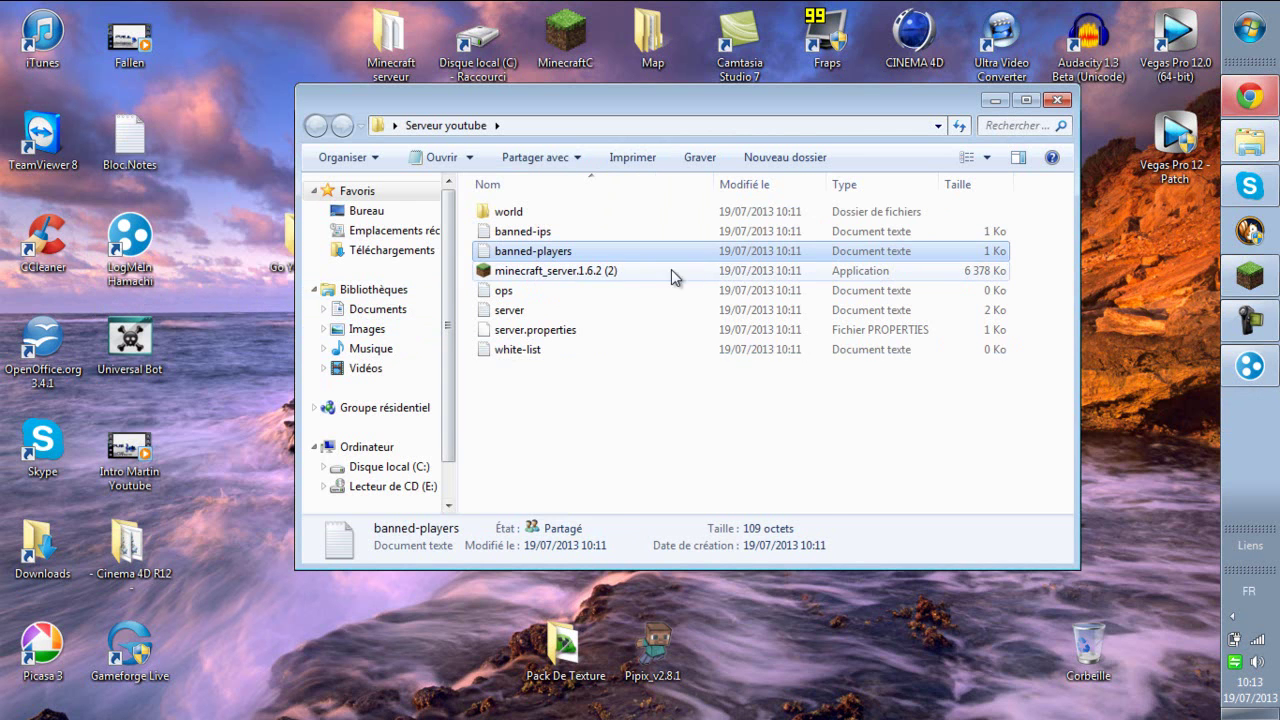
# Add MyMine as an operator in the ops text file, save it and close it.
pyautogui.click(615, 272)
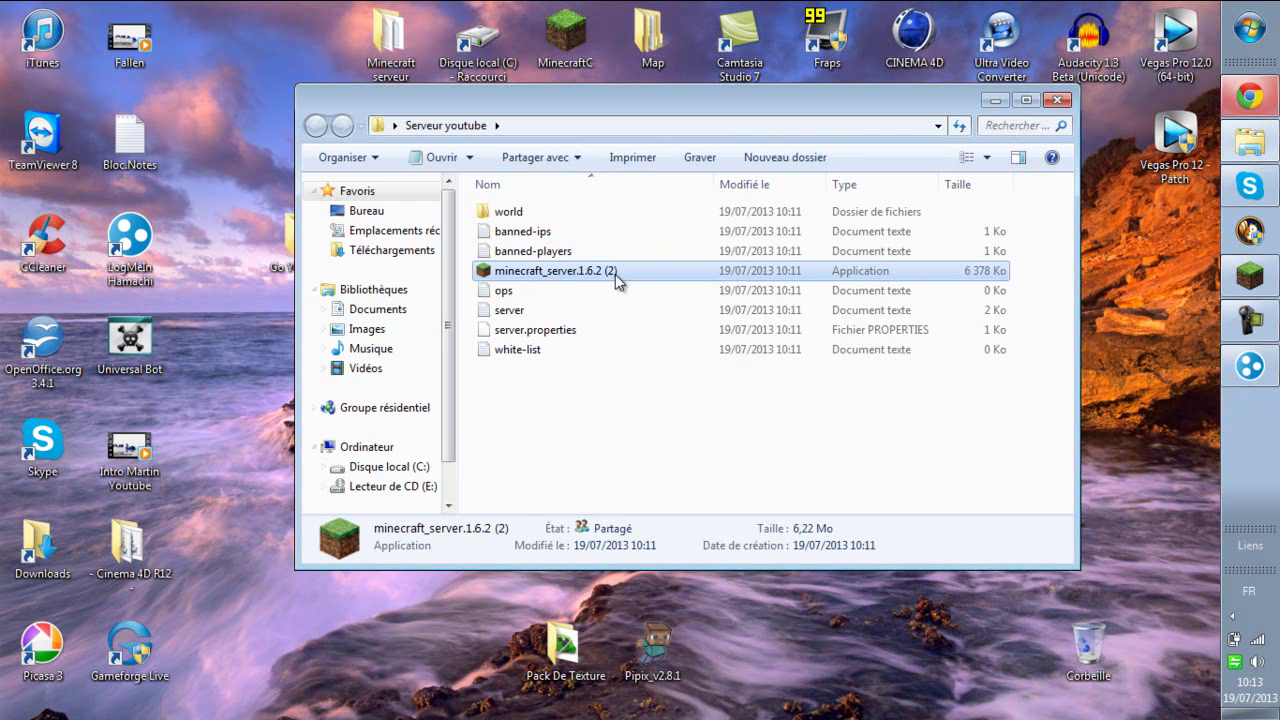
pyautogui.click(552, 289)
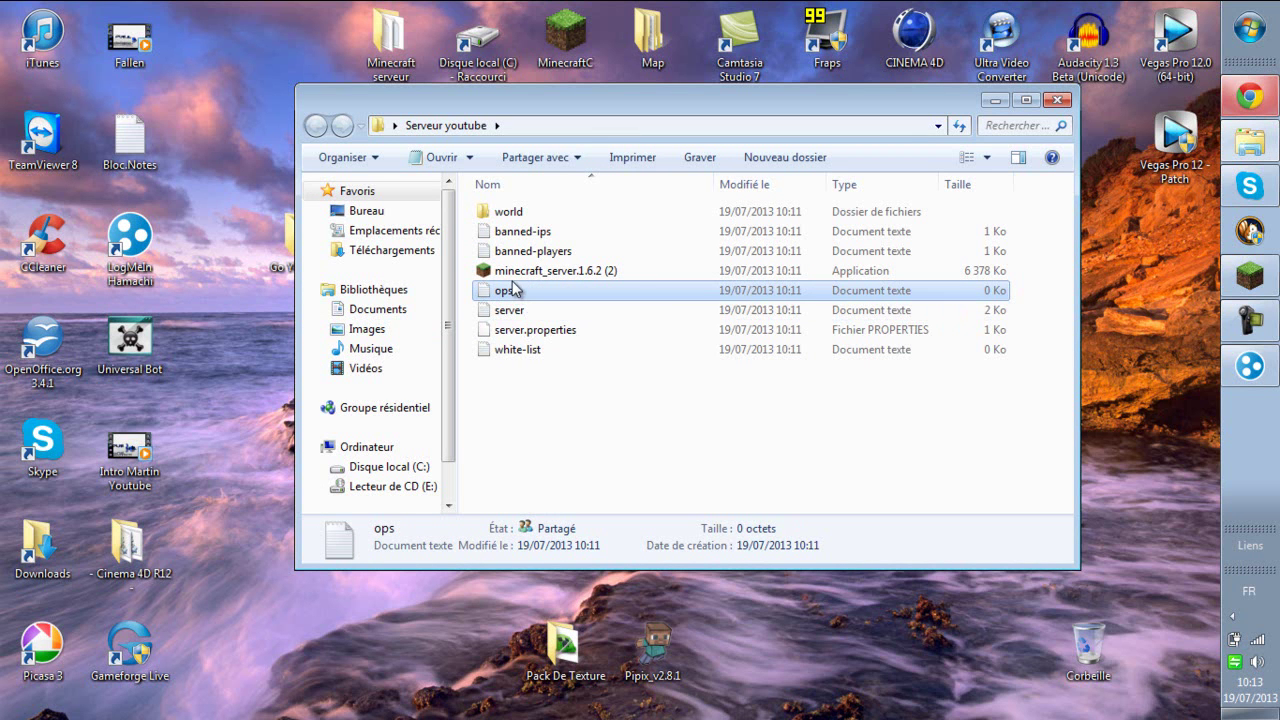
pyautogui.doubleClick(597, 290)
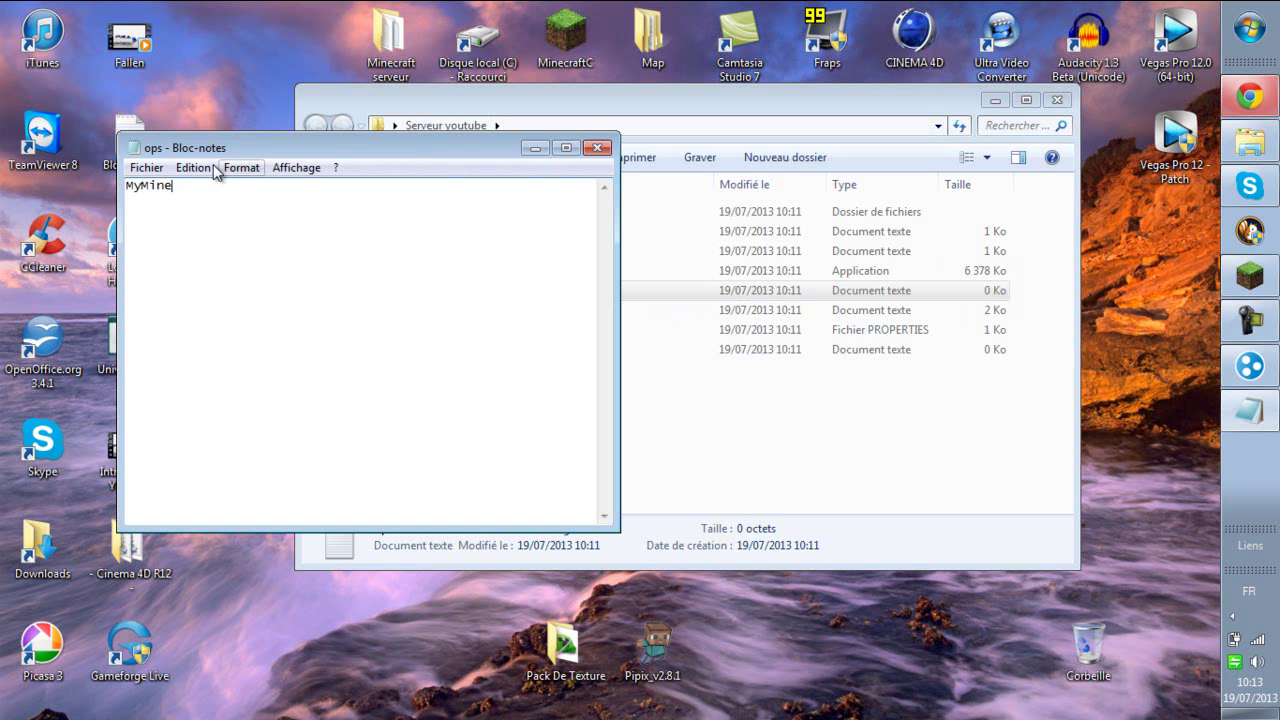
pyautogui.click(146, 168)
pyautogui.click(175, 231)
pyautogui.click(597, 147)
# Open the server text file, examine the timestamped startup and shutdown log entries, and close it.
pyautogui.click(578, 311)
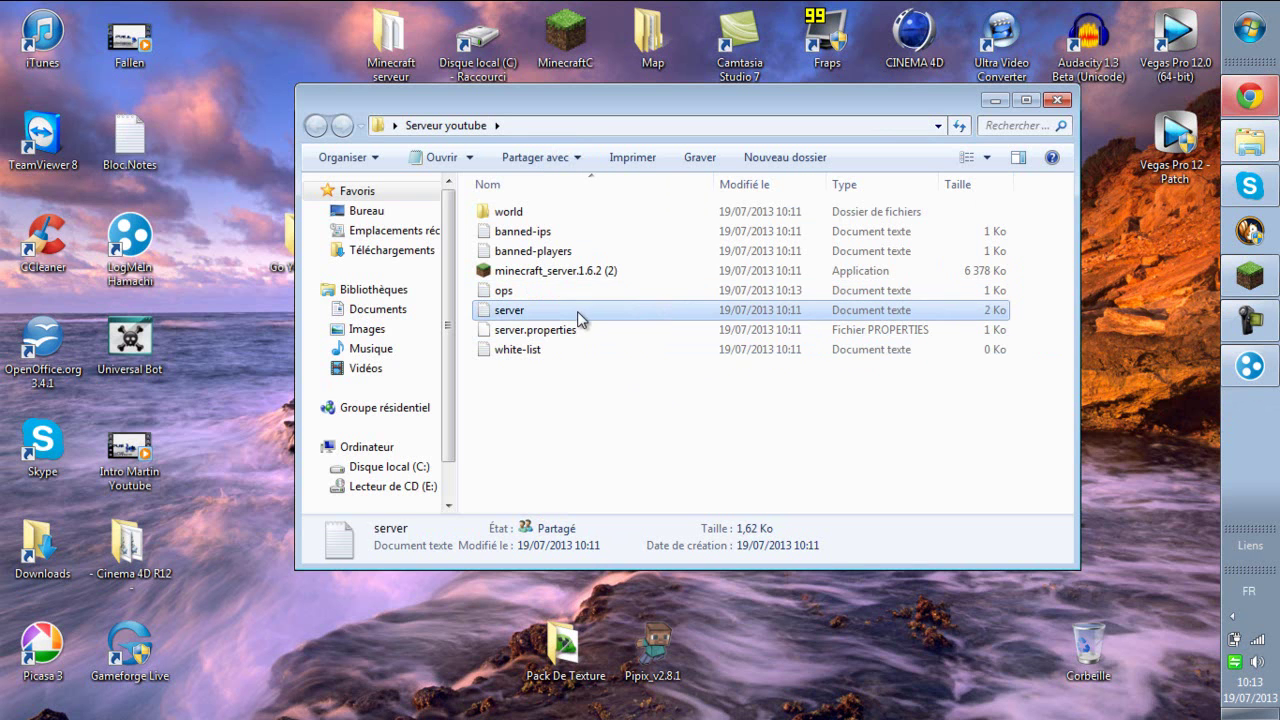
pyautogui.doubleClick(575, 311)
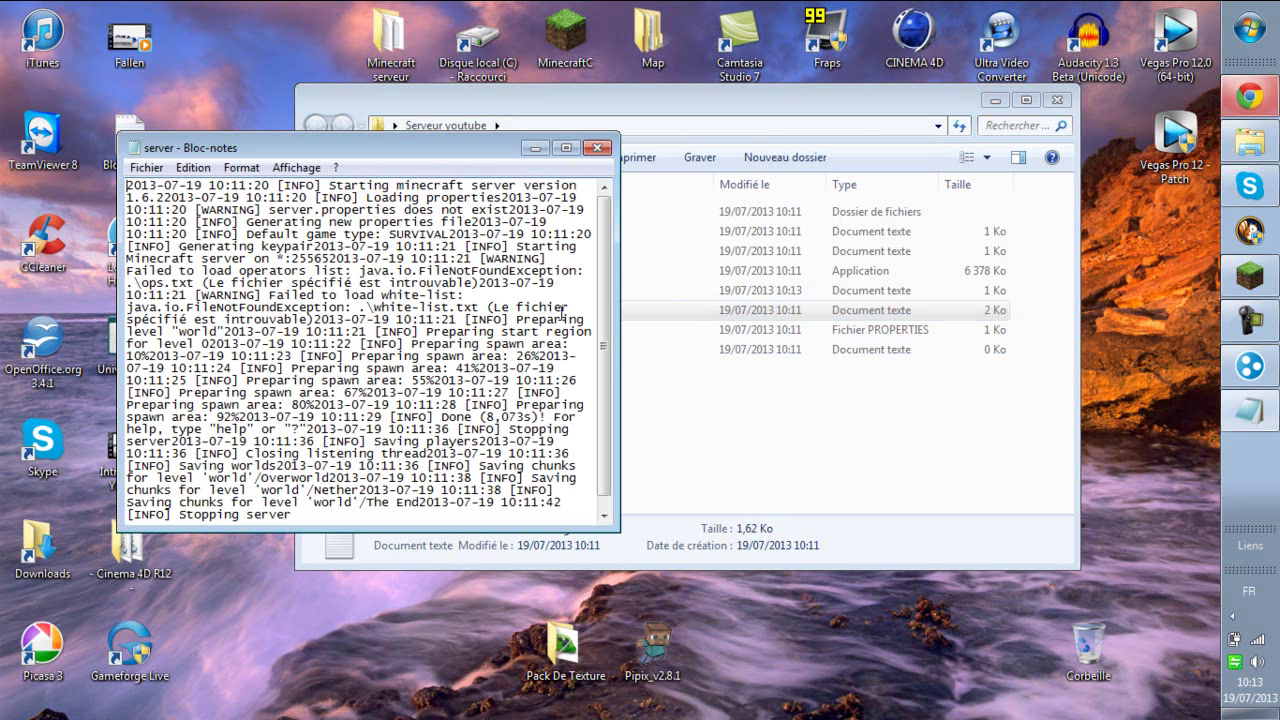
pyautogui.moveTo(127, 186); pyautogui.dragTo(121, 150)
pyautogui.moveTo(421, 147); pyautogui.dragTo(373, 190)
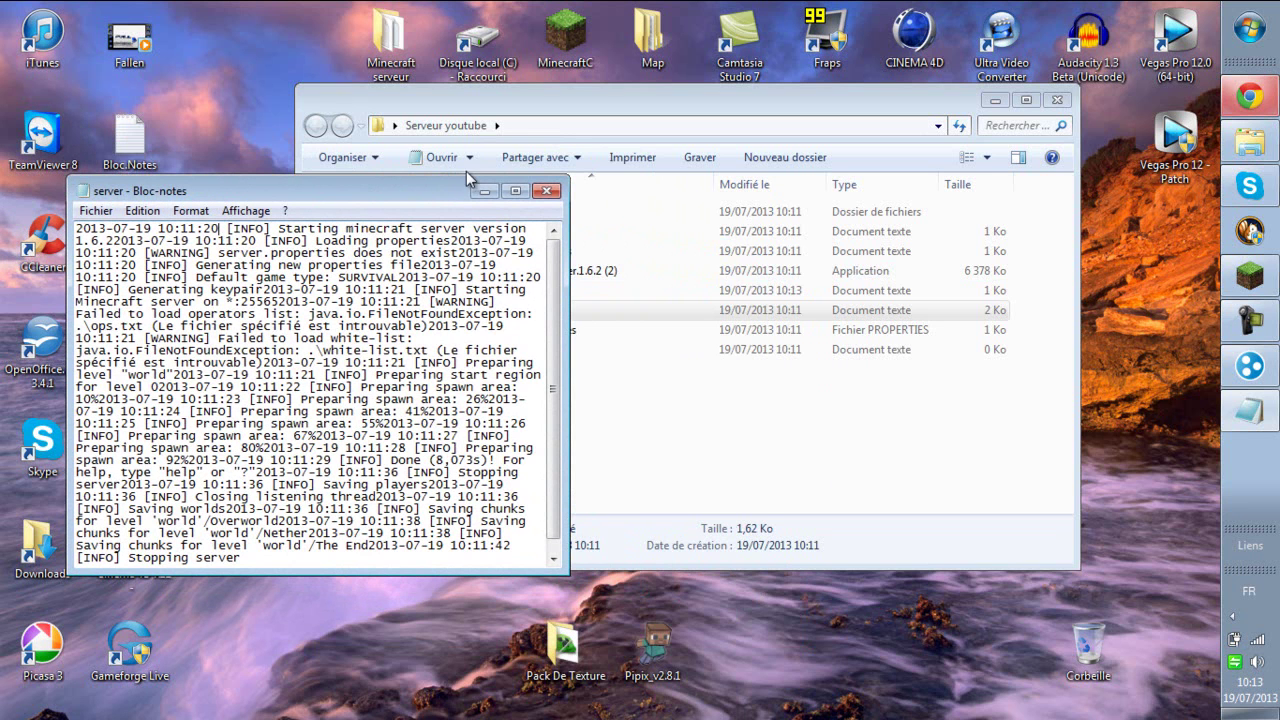
pyautogui.moveTo(90, 229); pyautogui.dragTo(212, 226)
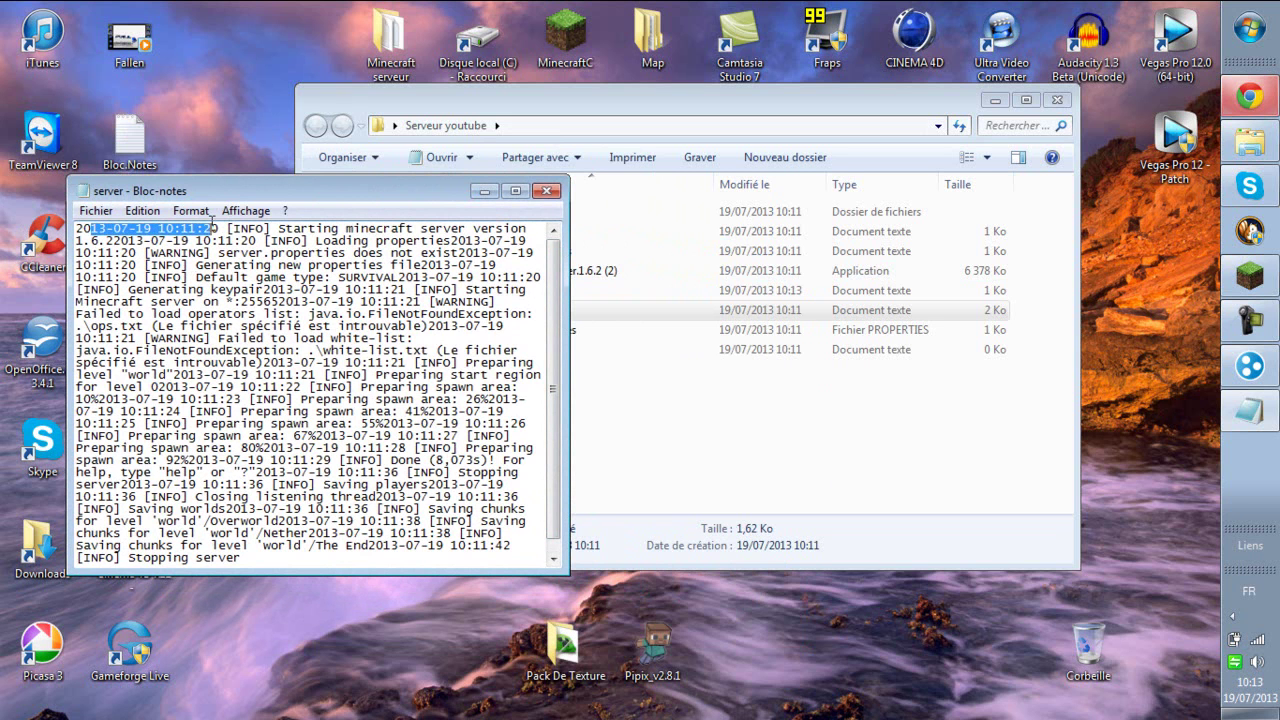
pyautogui.click(549, 191)
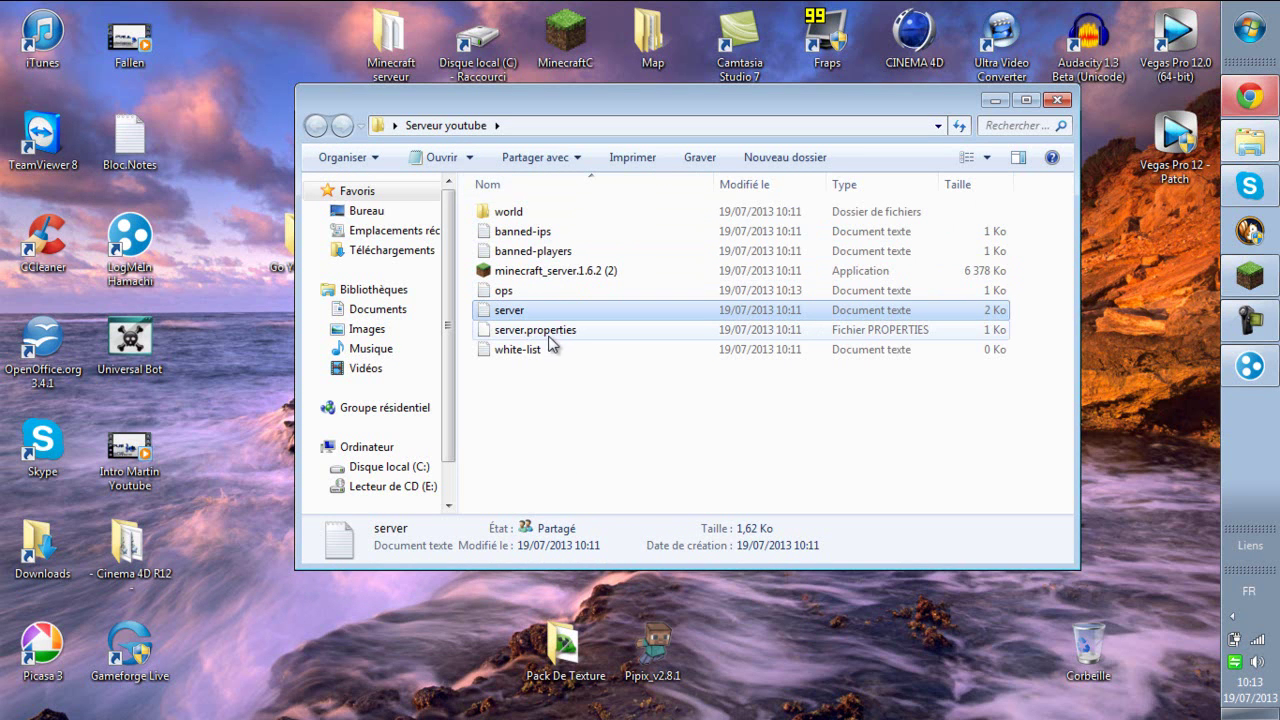
# Add MyMine to the white-list text file, save it and close it.
pyautogui.click(555, 338)
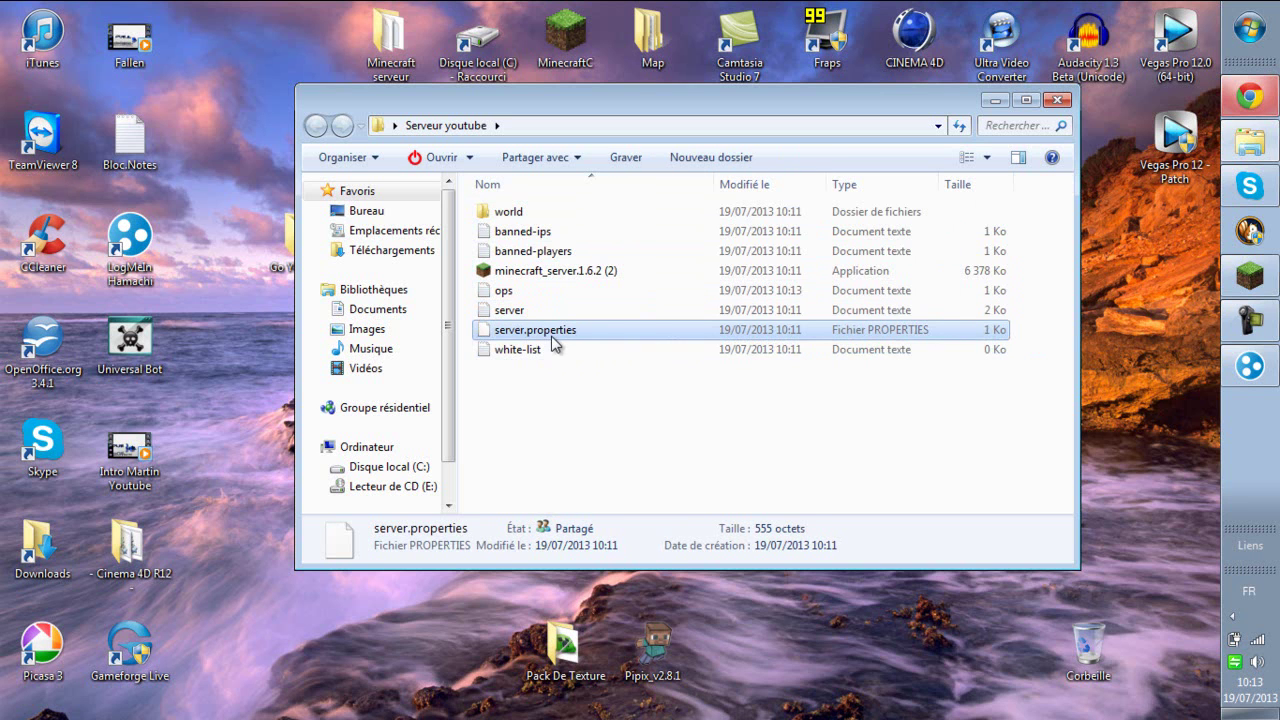
pyautogui.click(531, 352)
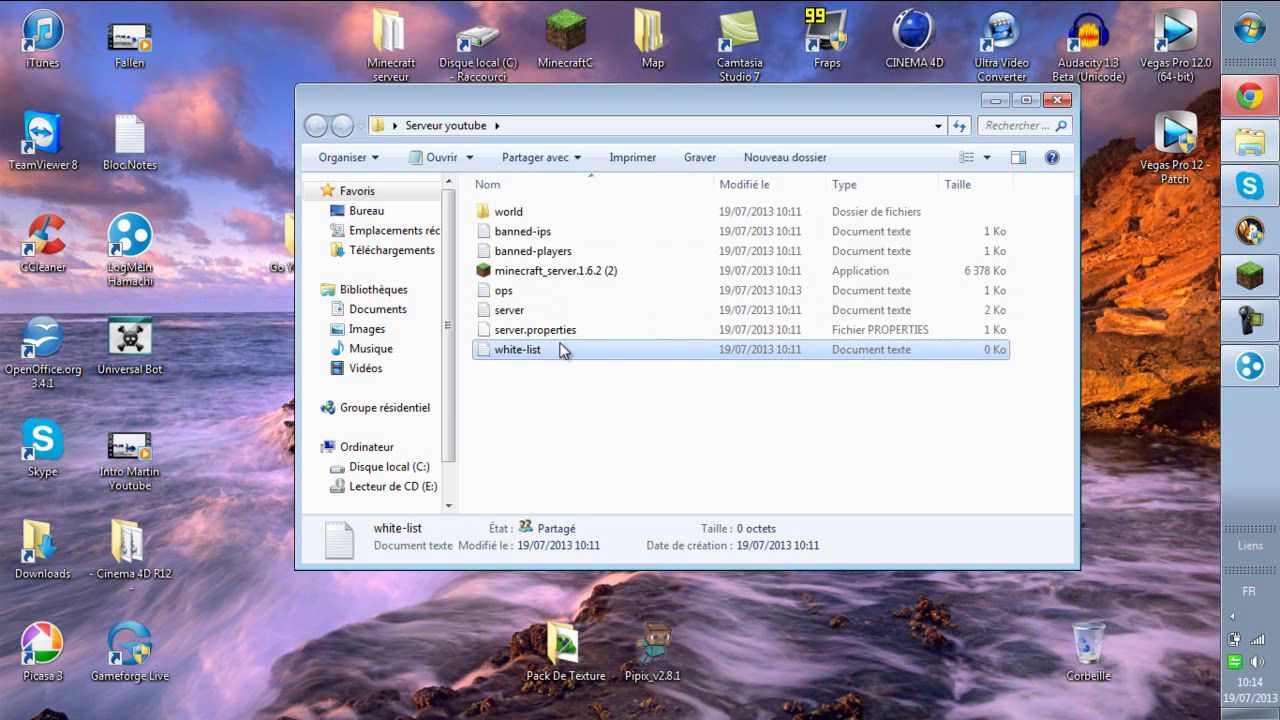
pyautogui.click(553, 345)
pyautogui.click(604, 355)
pyautogui.doubleClick(546, 352)
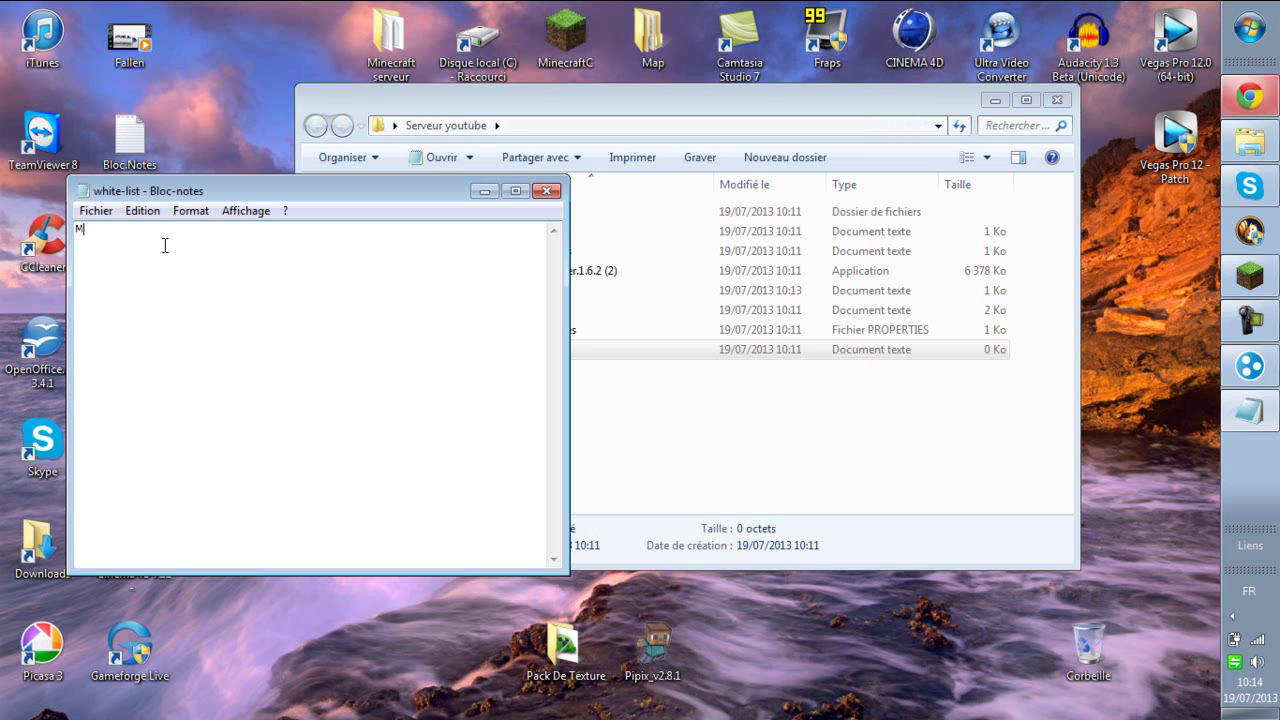
pyautogui.write('ine')
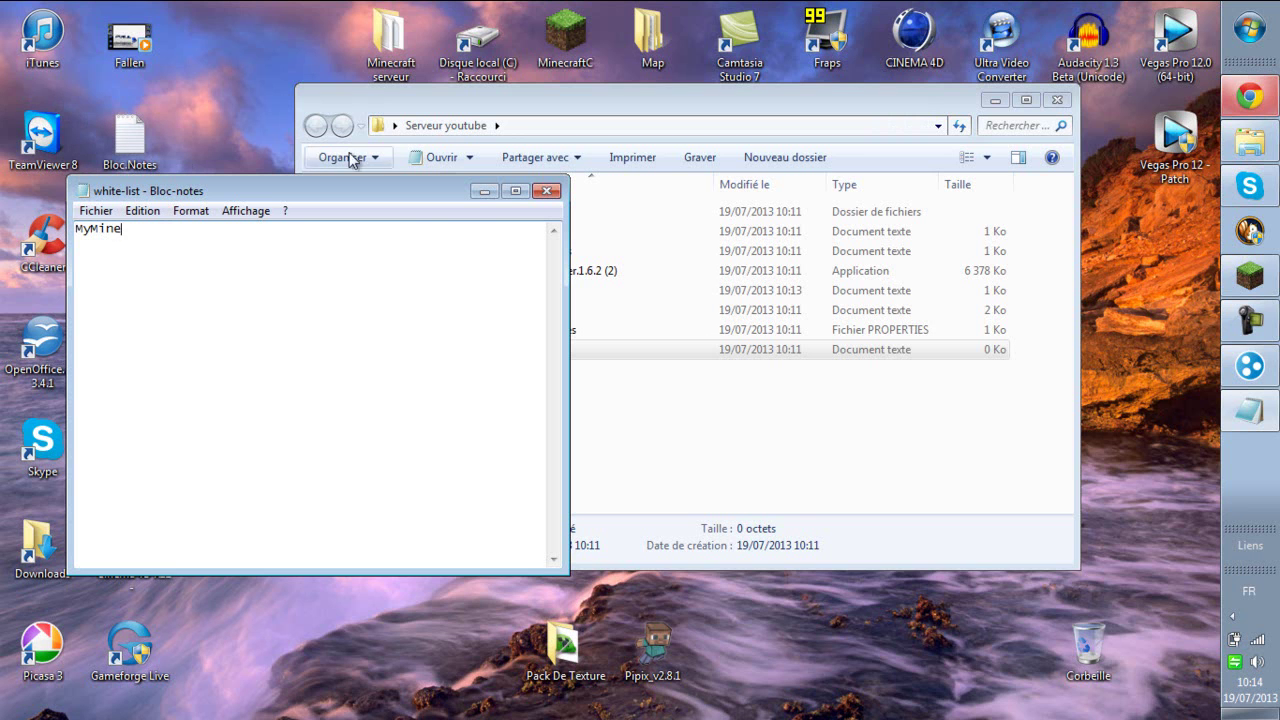
pyautogui.click(92, 211)
pyautogui.click(147, 275)
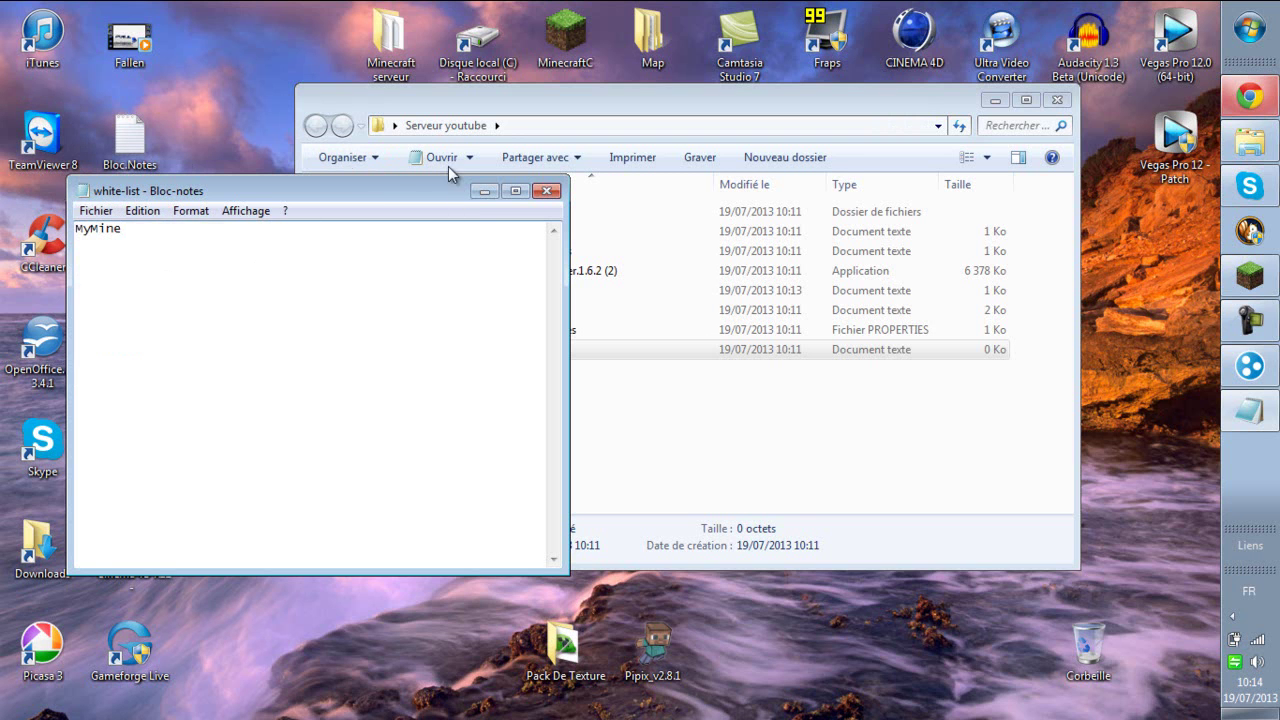
pyautogui.click(548, 190)
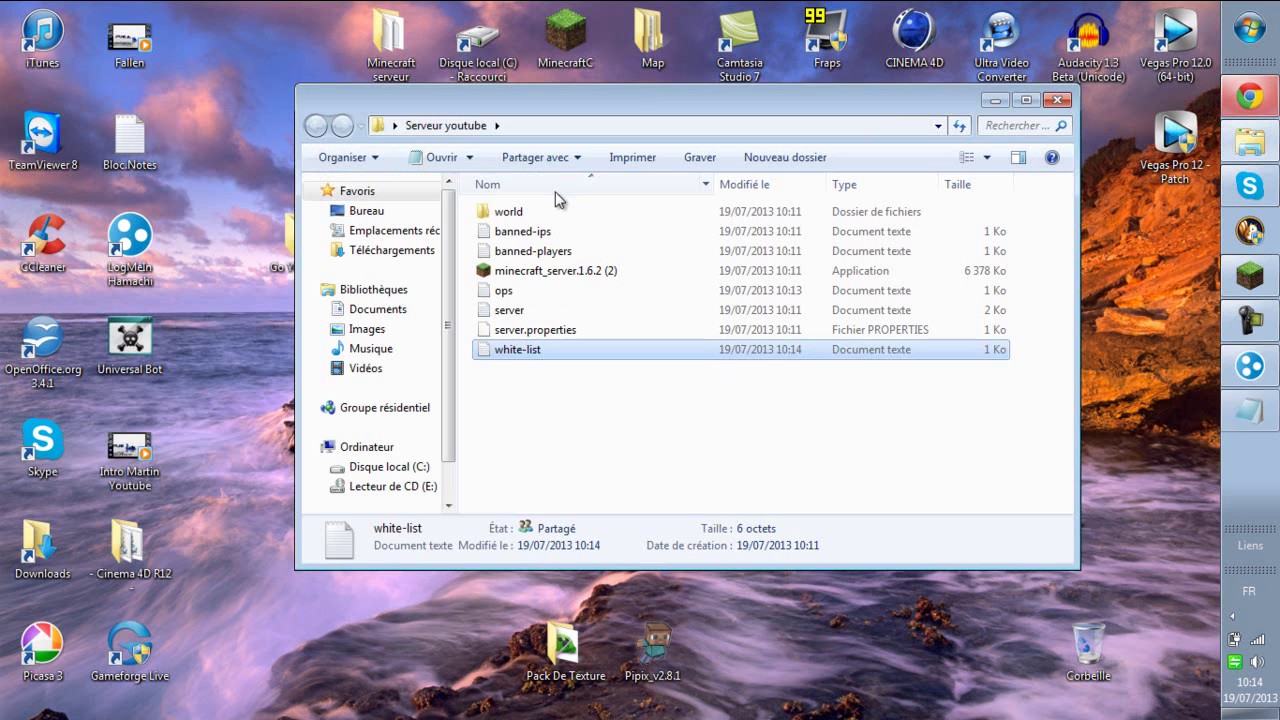
pyautogui.click(579, 333)
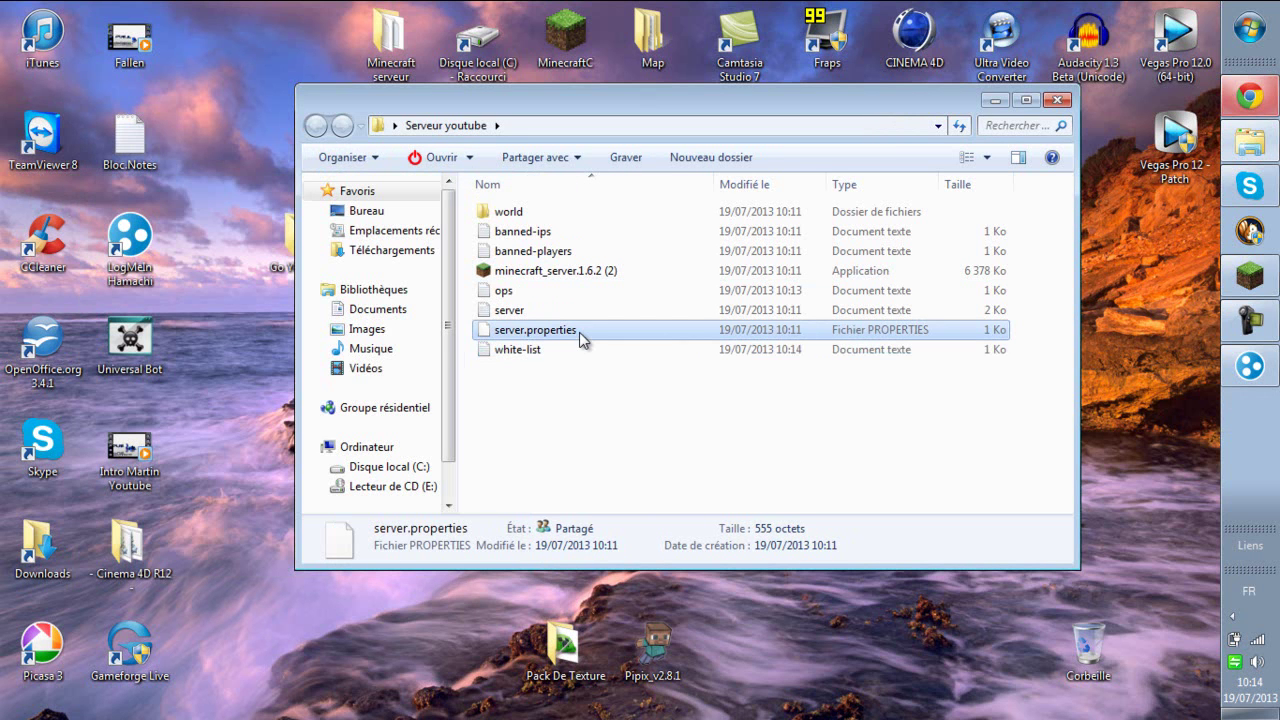
pyautogui.rightClick(562, 340)
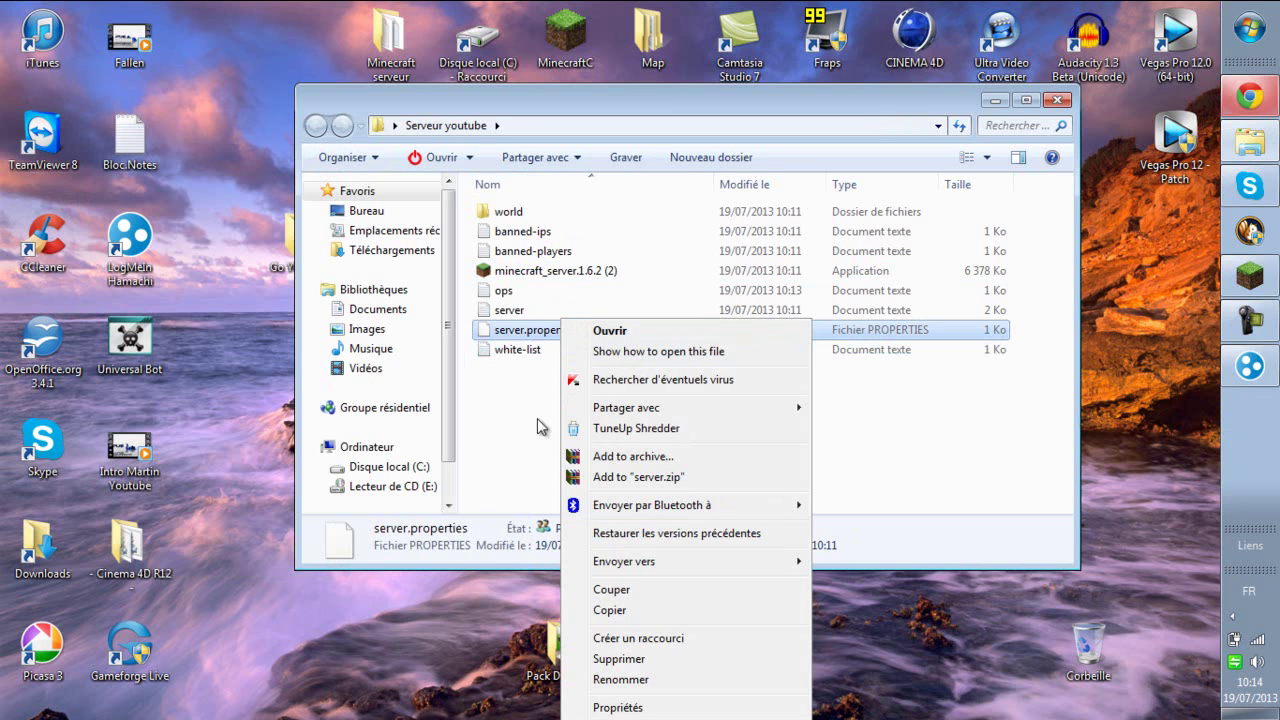
pyautogui.click(527, 424)
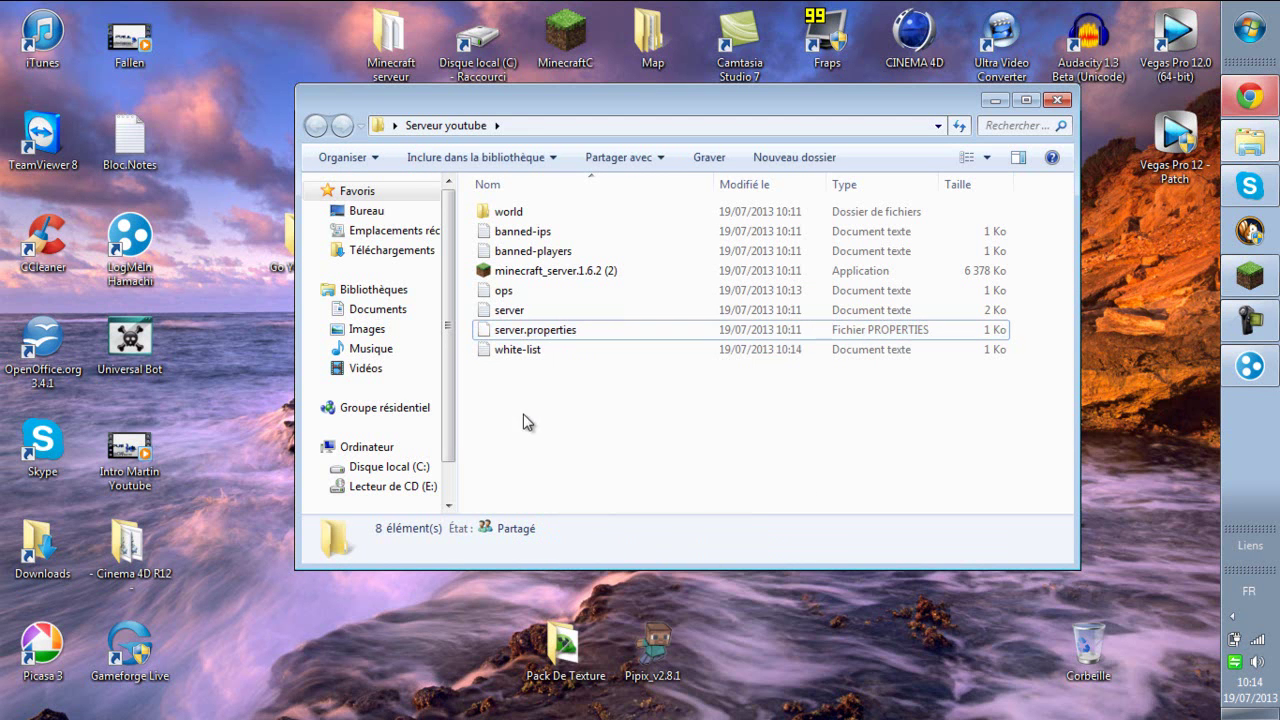
# Open the Bloc.Notes desktop file, load server.properties into its Notepad window, and move that window over the server folder.
pyautogui.click(135, 150)
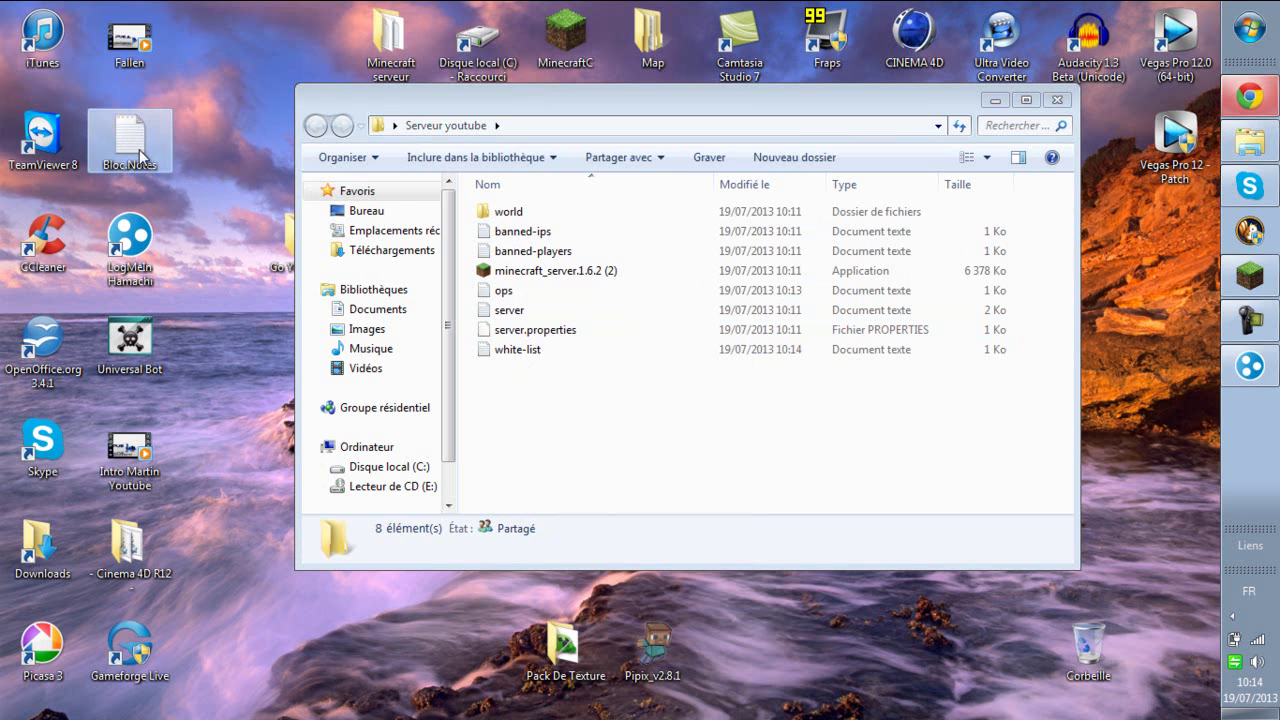
pyautogui.doubleClick(130, 140)
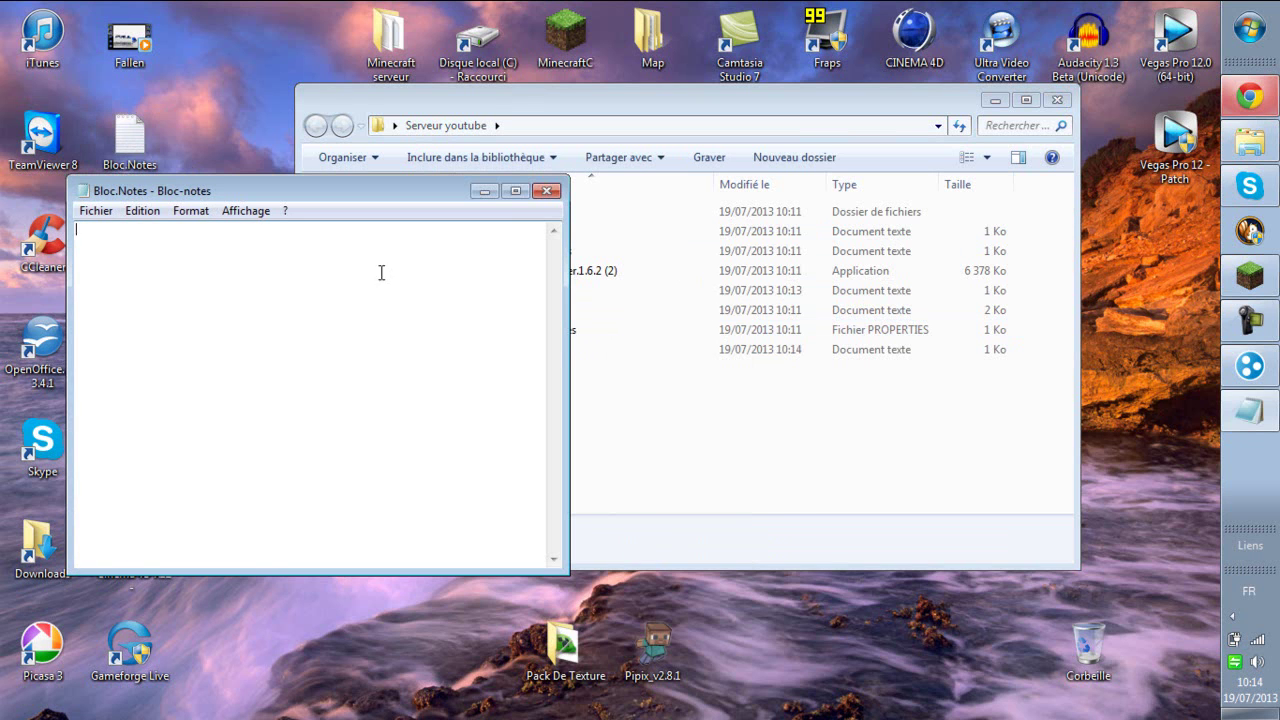
pyautogui.click(740, 330)
pyautogui.moveTo(740, 330); pyautogui.dragTo(103, 300)
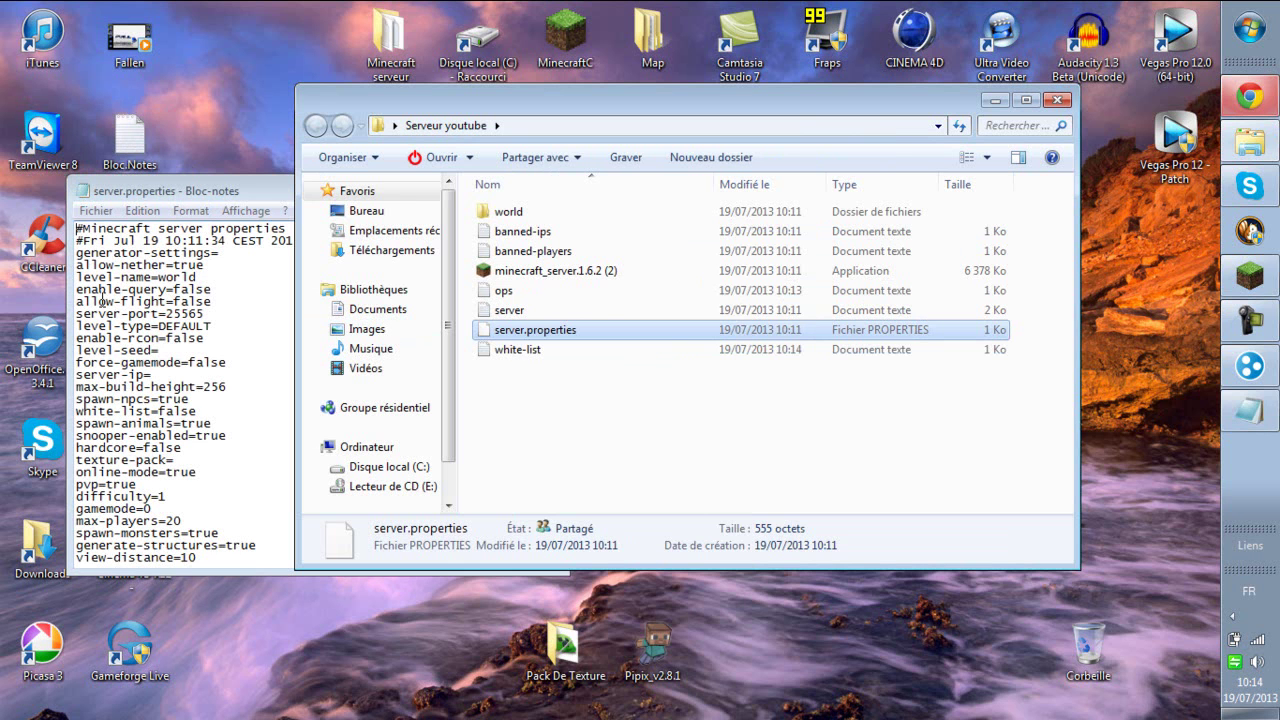
pyautogui.click(180, 228)
pyautogui.moveTo(192, 190); pyautogui.dragTo(465, 120)
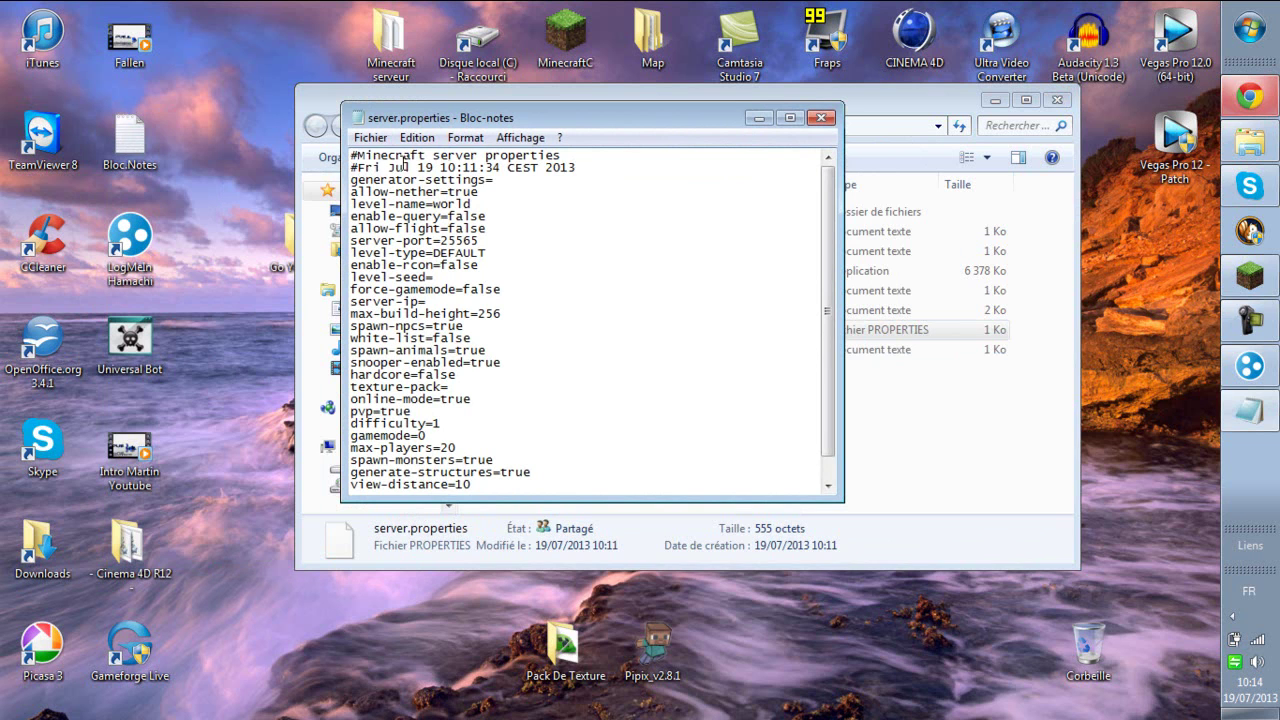
# Examine the header line, the allow-nether value and the level-name entry in server.properties, then minimize the file's window.
pyautogui.moveTo(352, 155); pyautogui.dragTo(590, 160)
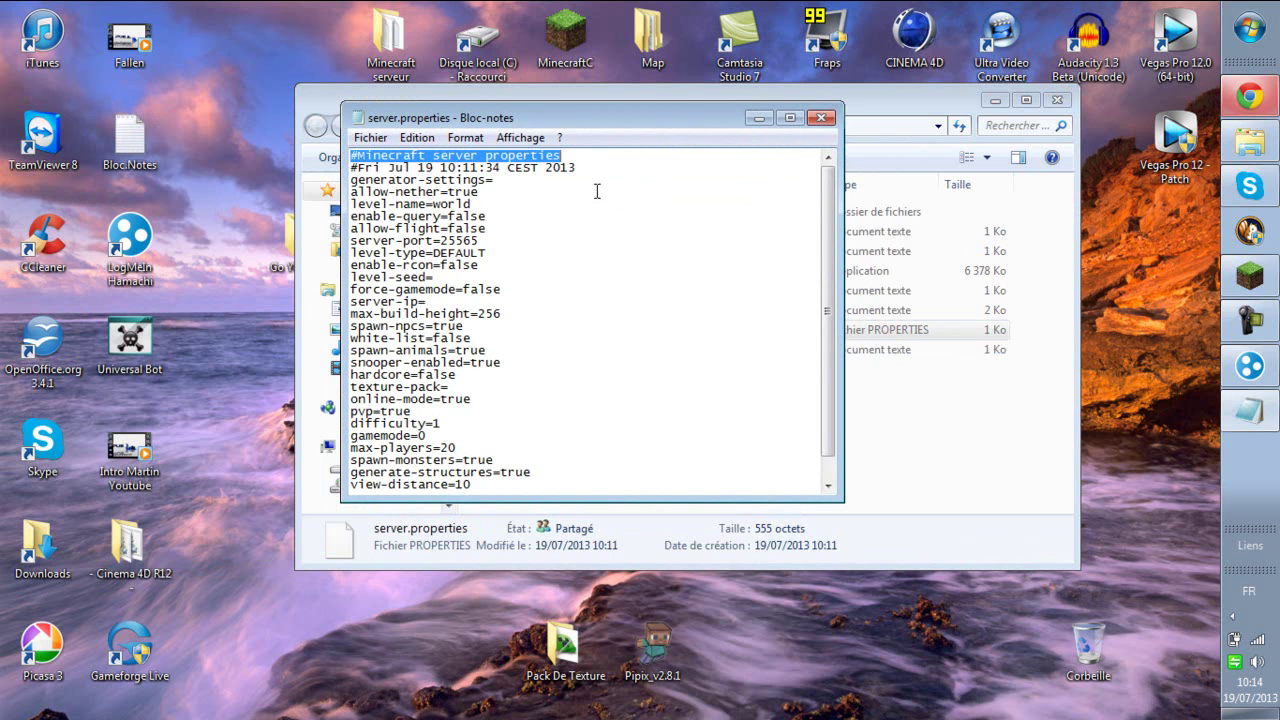
pyautogui.click(597, 216)
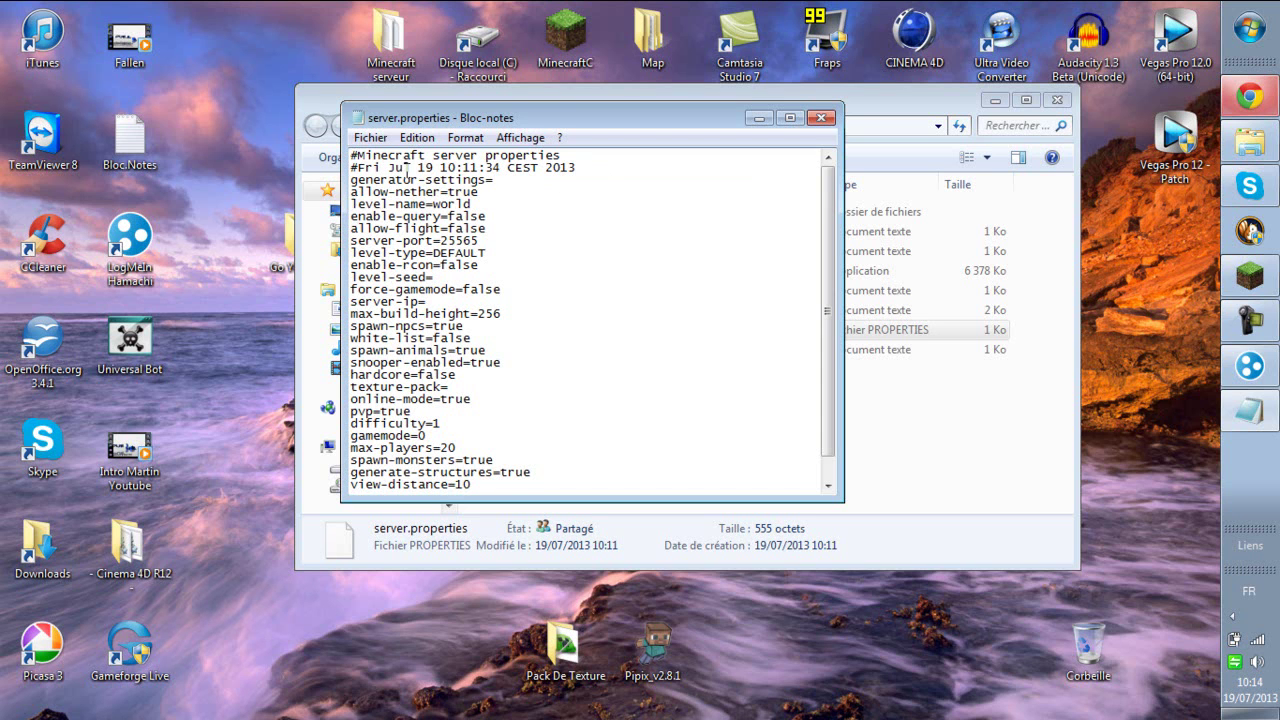
pyautogui.moveTo(350, 191); pyautogui.dragTo(436, 196)
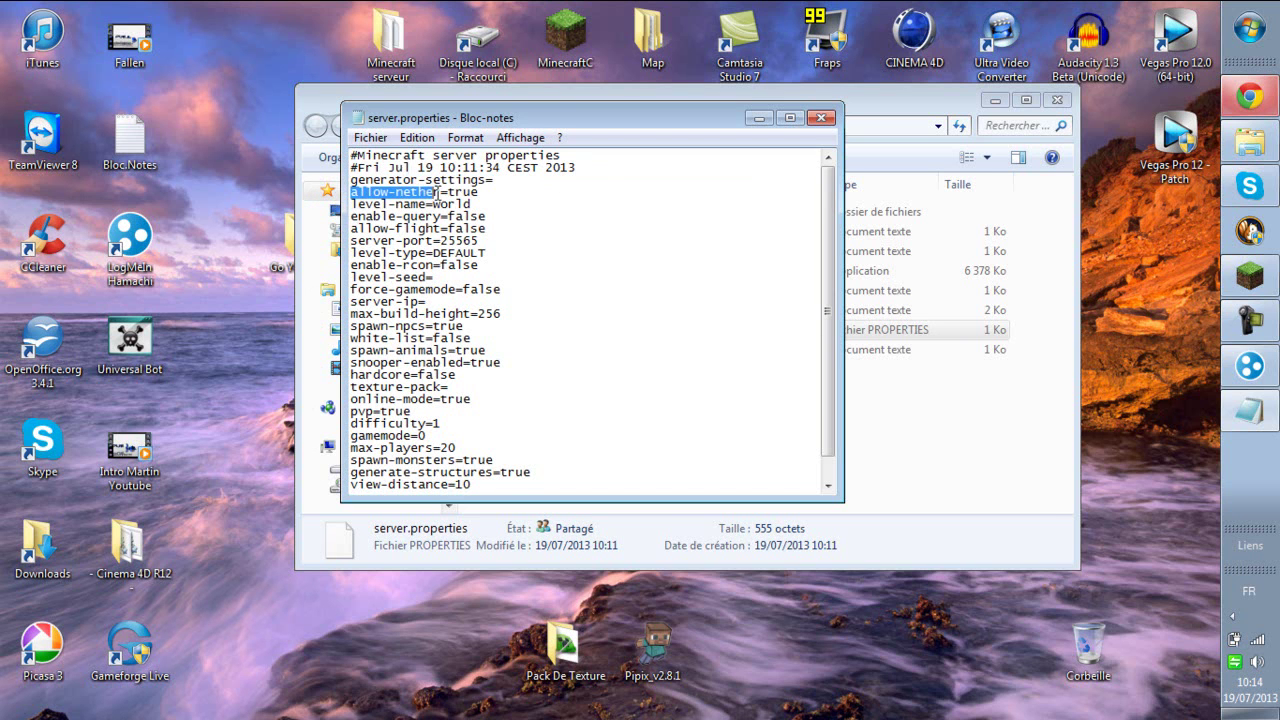
pyautogui.click(517, 192)
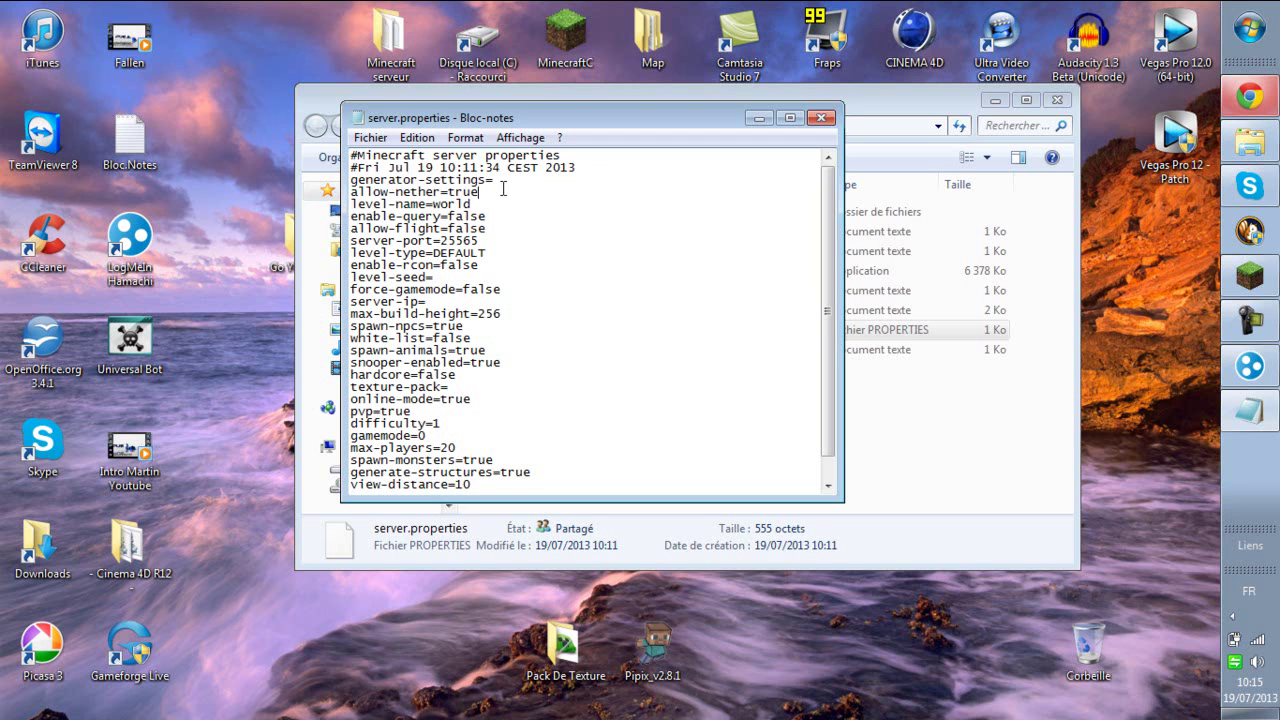
pyautogui.moveTo(484, 192); pyautogui.dragTo(450, 181)
pyautogui.click(452, 188)
pyautogui.doubleClick(466, 192)
pyautogui.click(480, 196)
pyautogui.click(500, 204)
pyautogui.click(760, 118)
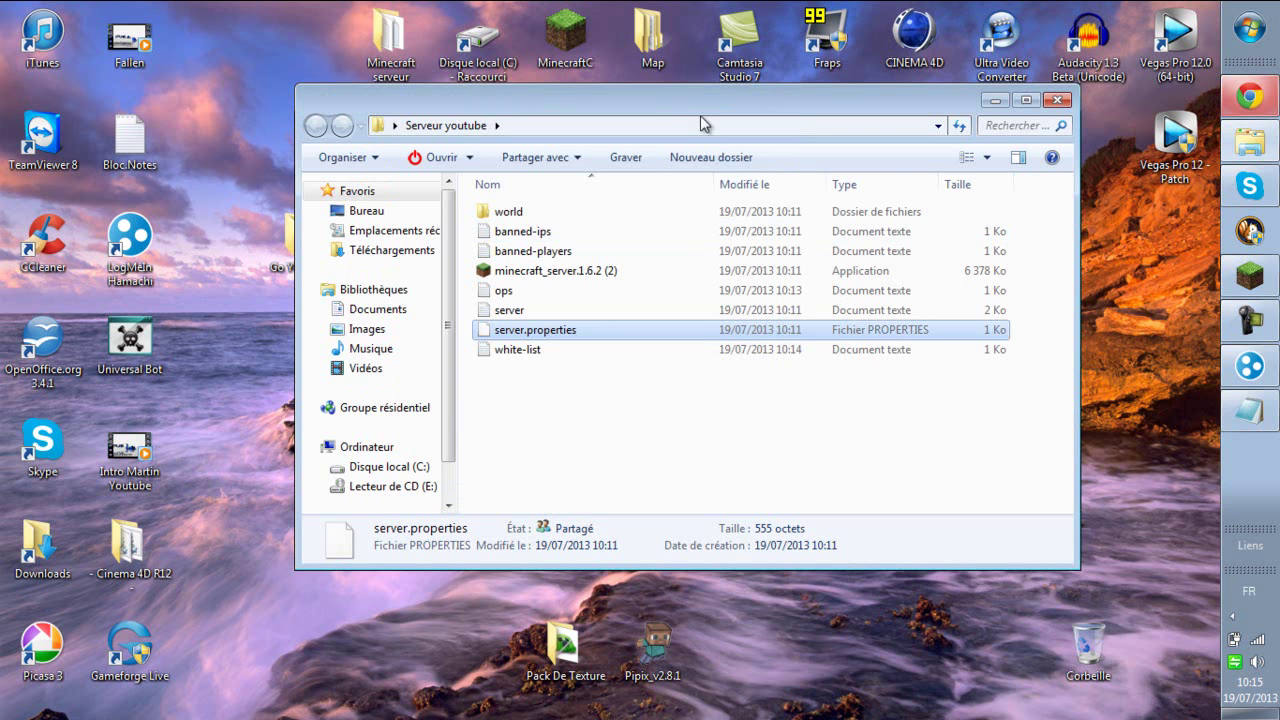
# Bring server.properties back and examine its enable-query, allow-flight and server-port values.
pyautogui.click(1270, 414)
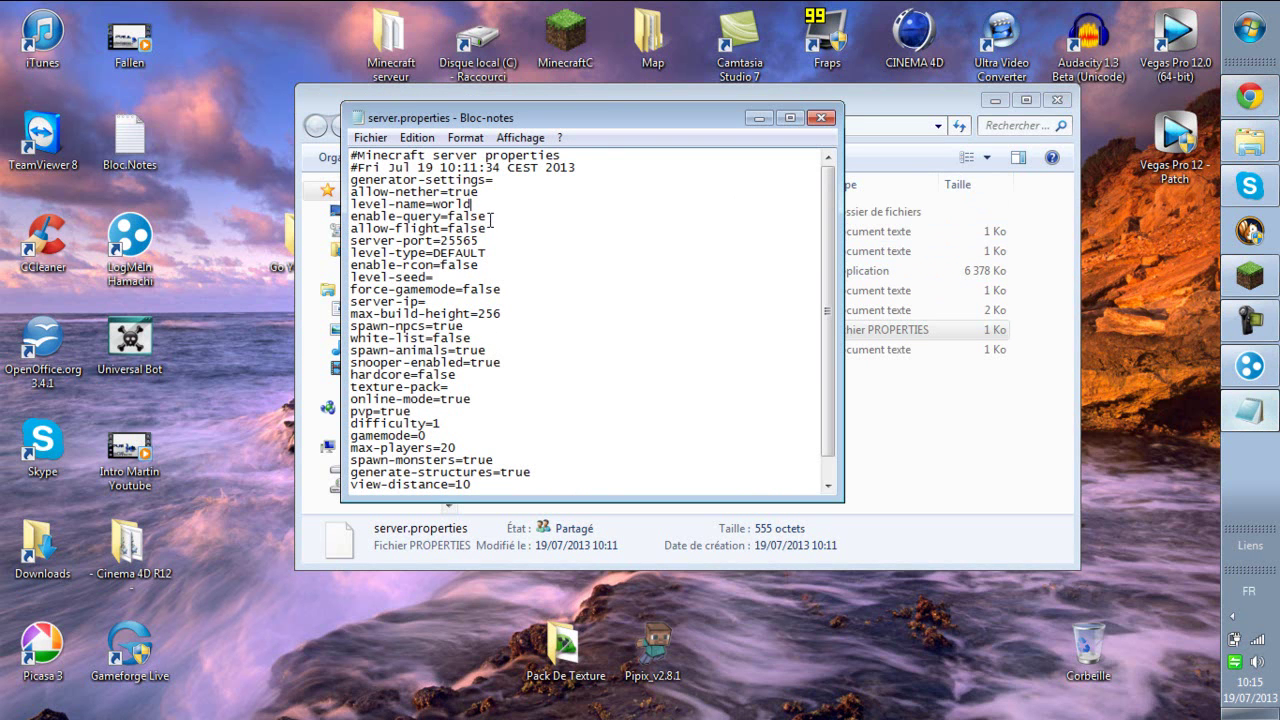
pyautogui.moveTo(492, 217); pyautogui.dragTo(450, 221)
pyautogui.moveTo(486, 229); pyautogui.dragTo(451, 237)
pyautogui.moveTo(485, 240); pyautogui.dragTo(442, 240)
pyautogui.click(447, 240)
pyautogui.click(486, 238)
# Set level-type to FLAT in server.properties and review the enable-rcon and level-seed entries.
pyautogui.moveTo(355, 254); pyautogui.dragTo(436, 257)
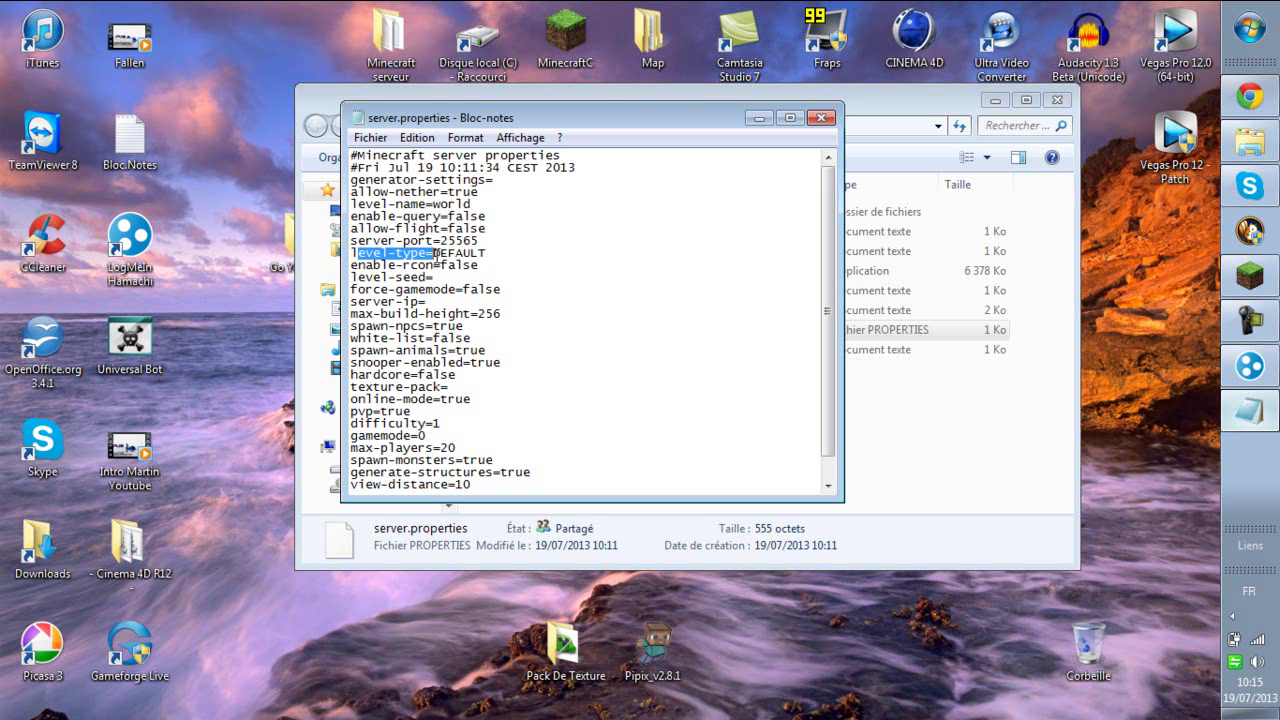
pyautogui.click(506, 254)
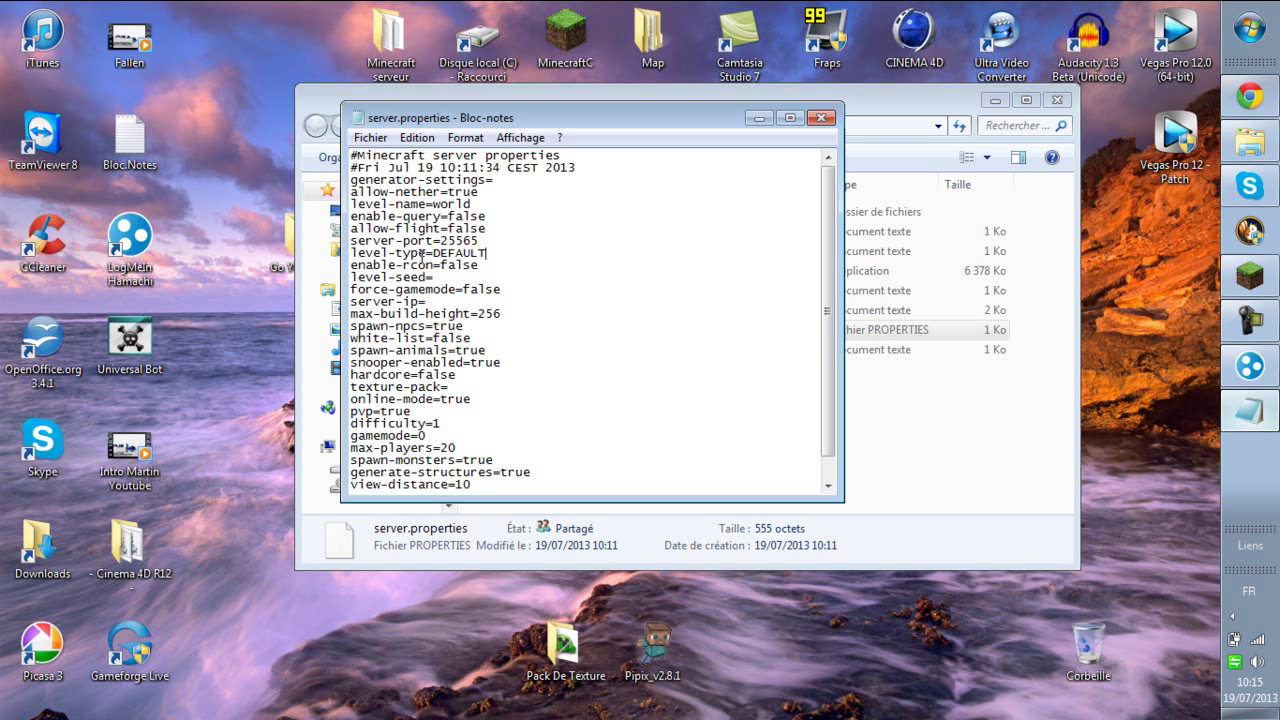
pyautogui.click(499, 260)
pyautogui.press('BackSpace')
pyautogui.press('BackSpace')
pyautogui.press('BackSpace')
pyautogui.write('Flat')
pyautogui.moveTo(480, 265); pyautogui.dragTo(360, 271)
pyautogui.click(576, 262)
pyautogui.click(445, 279)
# Copy the IPv4 address 25.176.122.92 from LogMeIn Hamachi and paste it as the server-ip value in server.properties.
pyautogui.click(1262, 378)
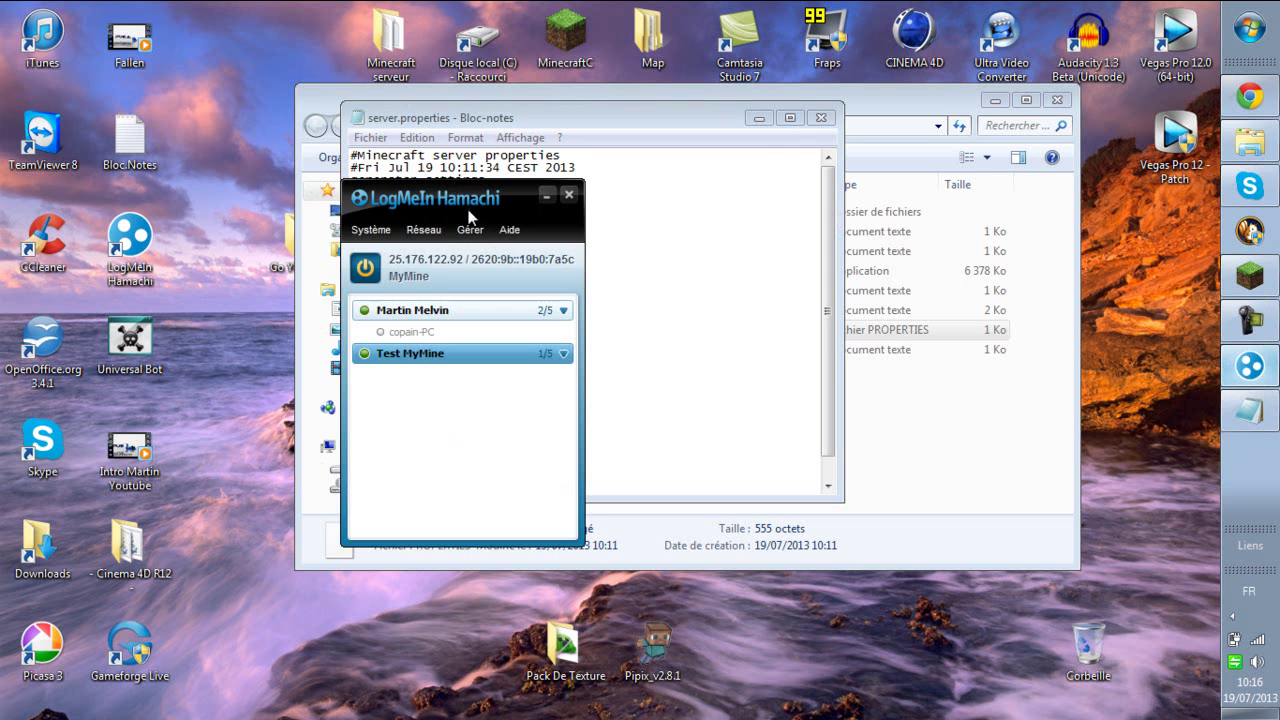
pyautogui.moveTo(470, 190); pyautogui.dragTo(162, 200)
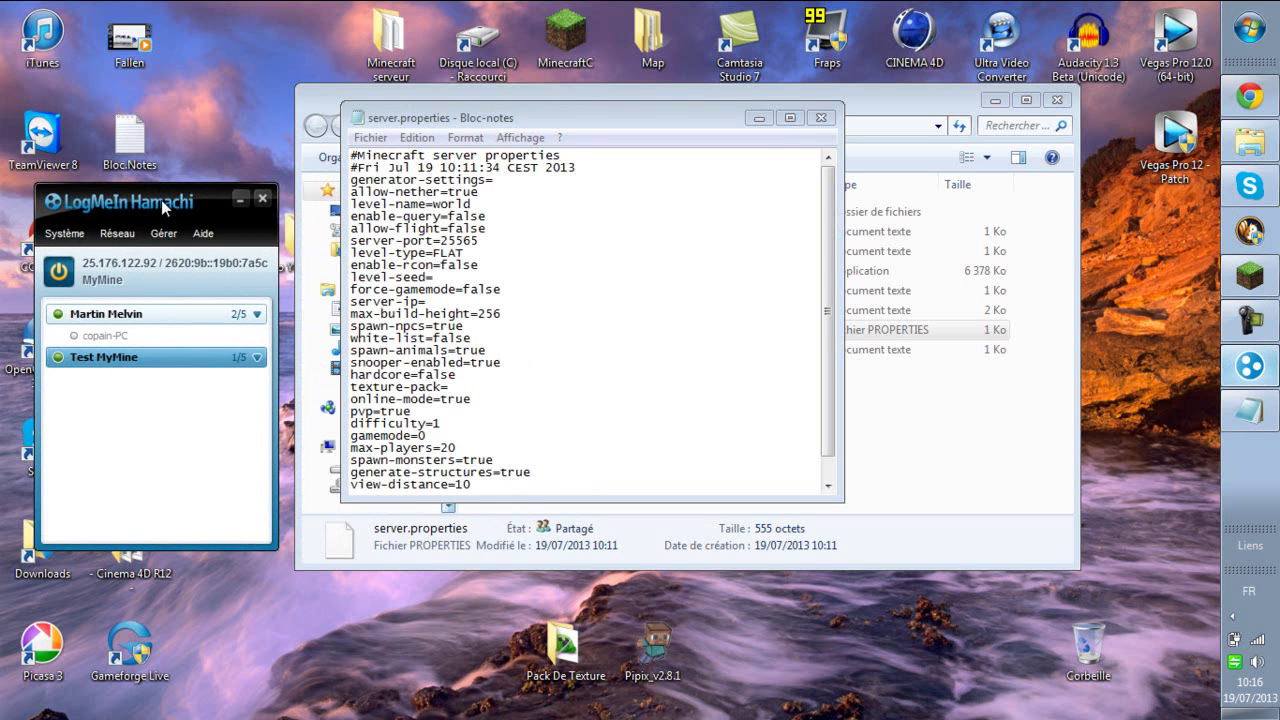
pyautogui.click(88, 266)
pyautogui.click(124, 372)
pyautogui.click(103, 262)
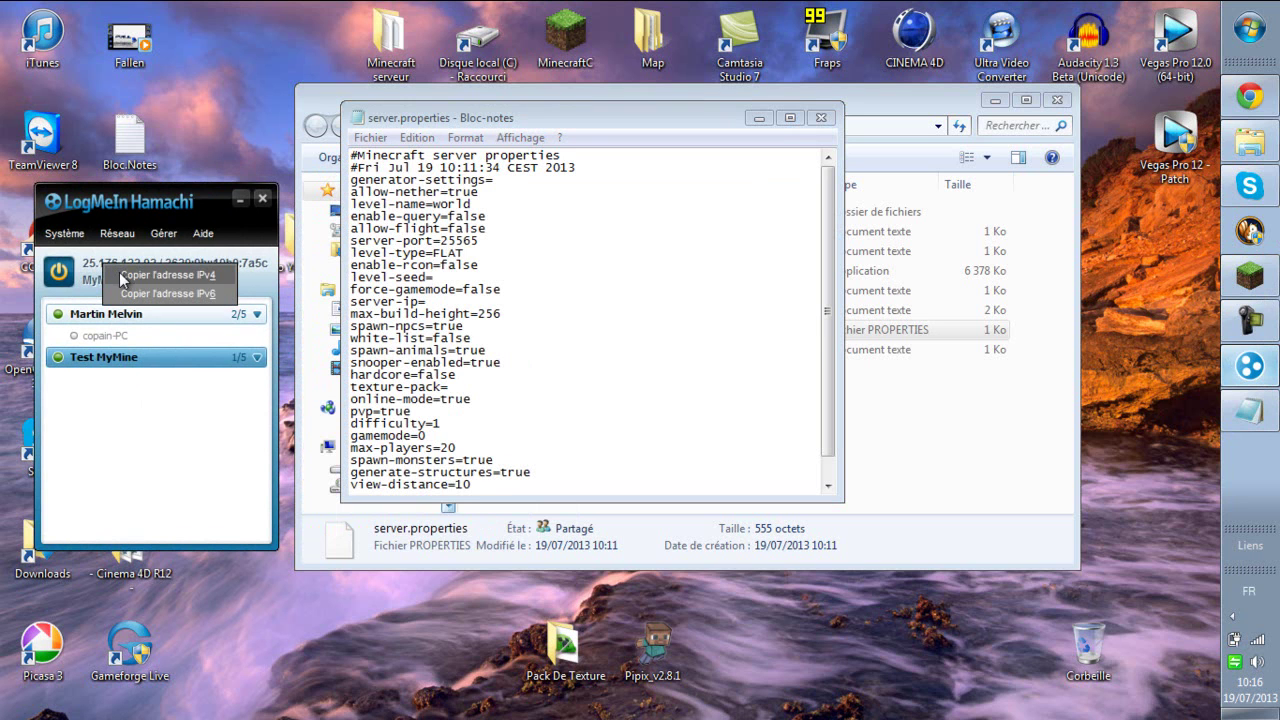
pyautogui.click(119, 272)
pyautogui.click(438, 303)
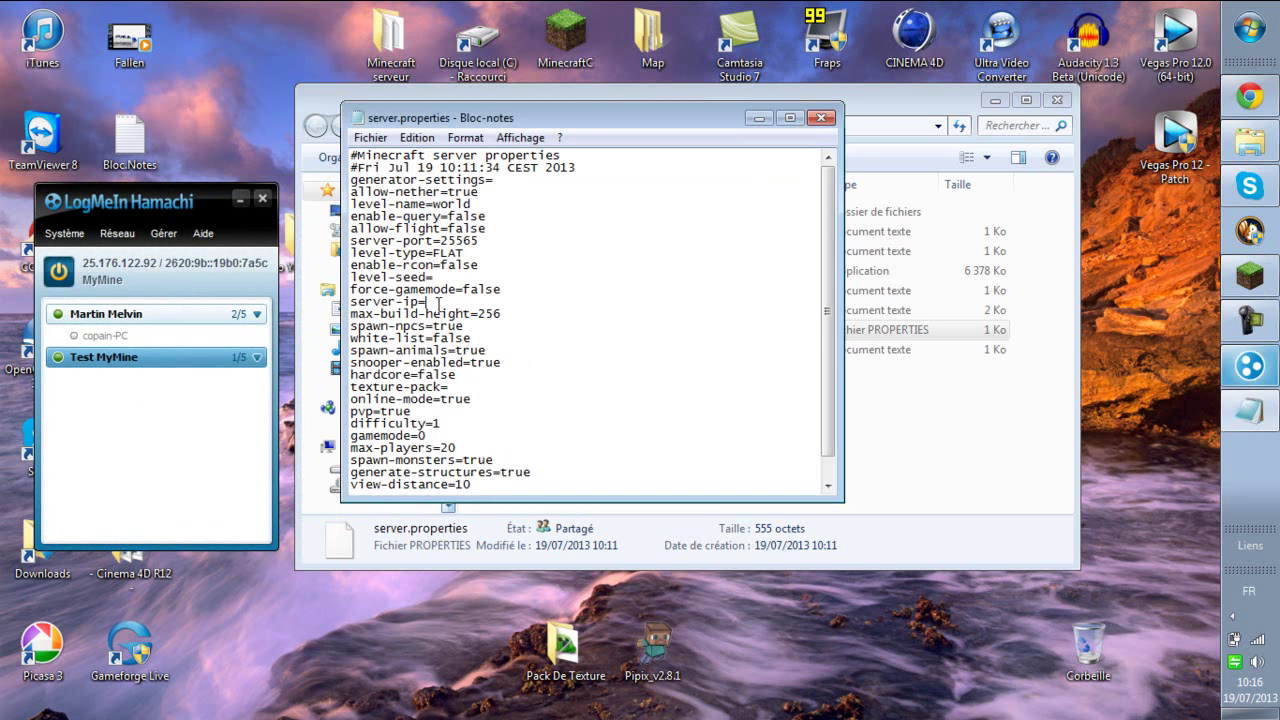
pyautogui.rightClick(434, 303)
pyautogui.click(481, 386)
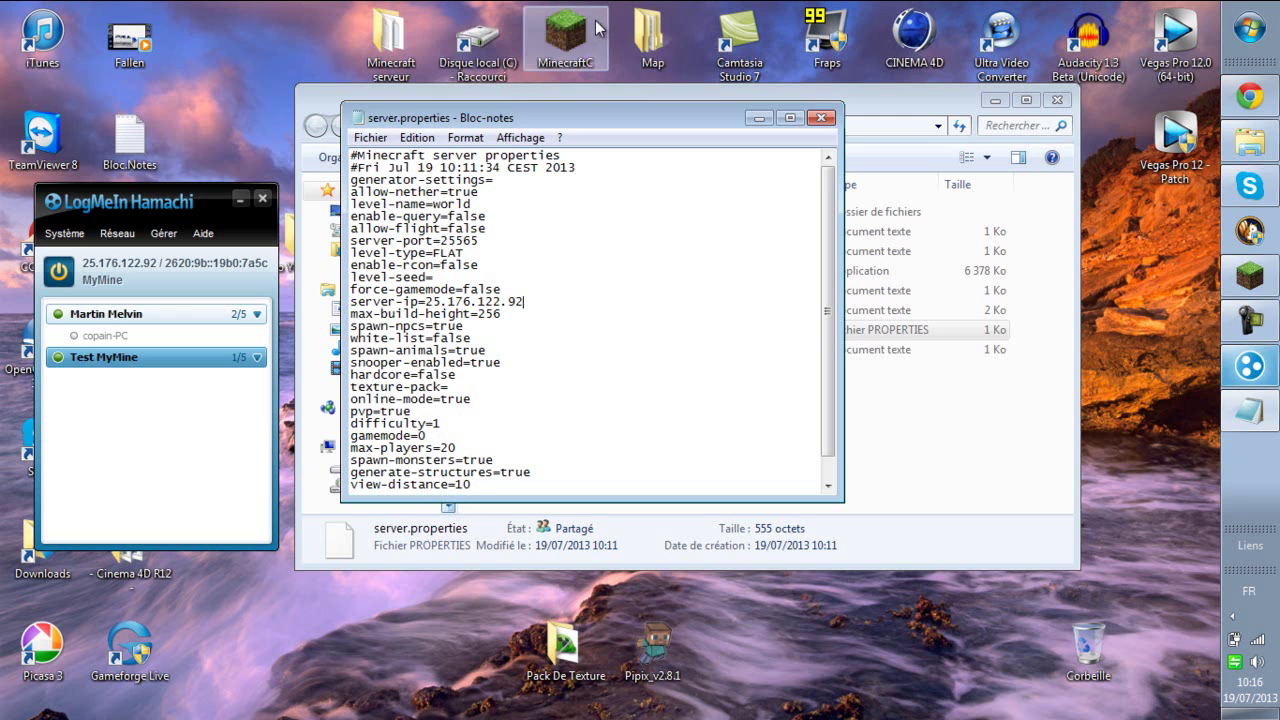
# Examine the server-ip, max-build-height, spawn-npcs and white-list entries in server.properties, then minimize the file's window.
pyautogui.click(566, 31)
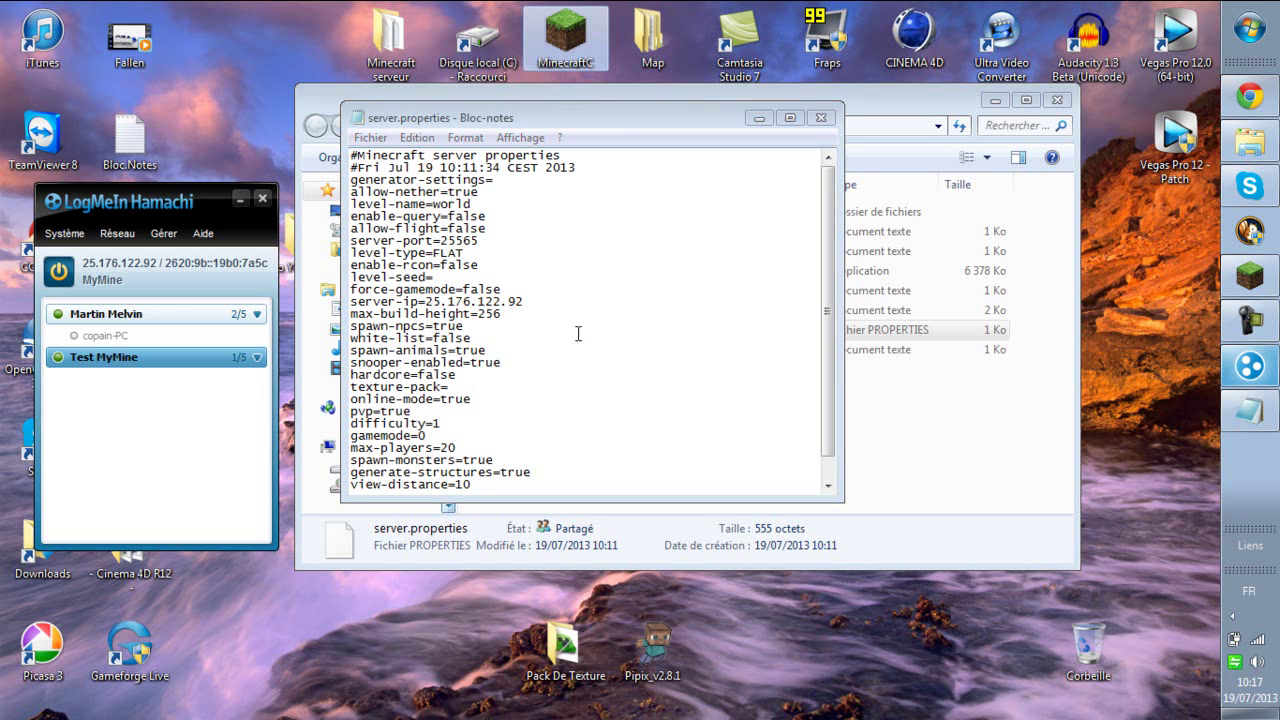
pyautogui.moveTo(523, 302); pyautogui.dragTo(425, 302)
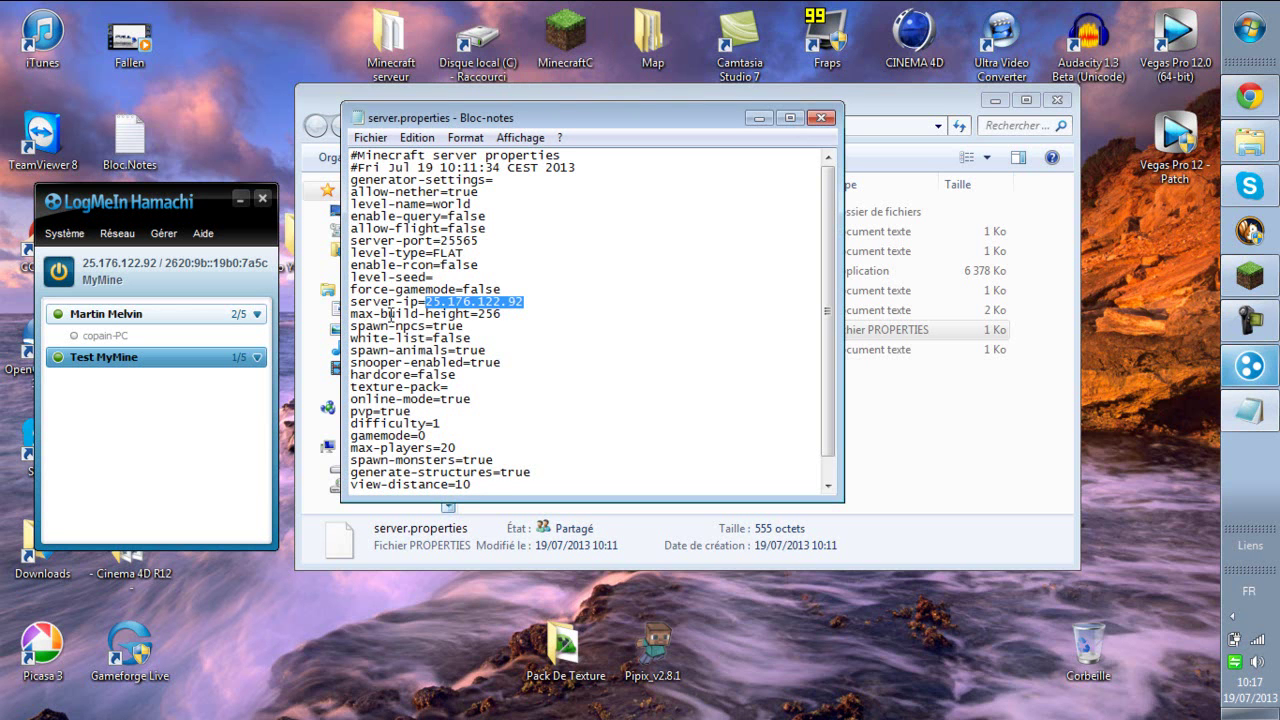
pyautogui.click(572, 336)
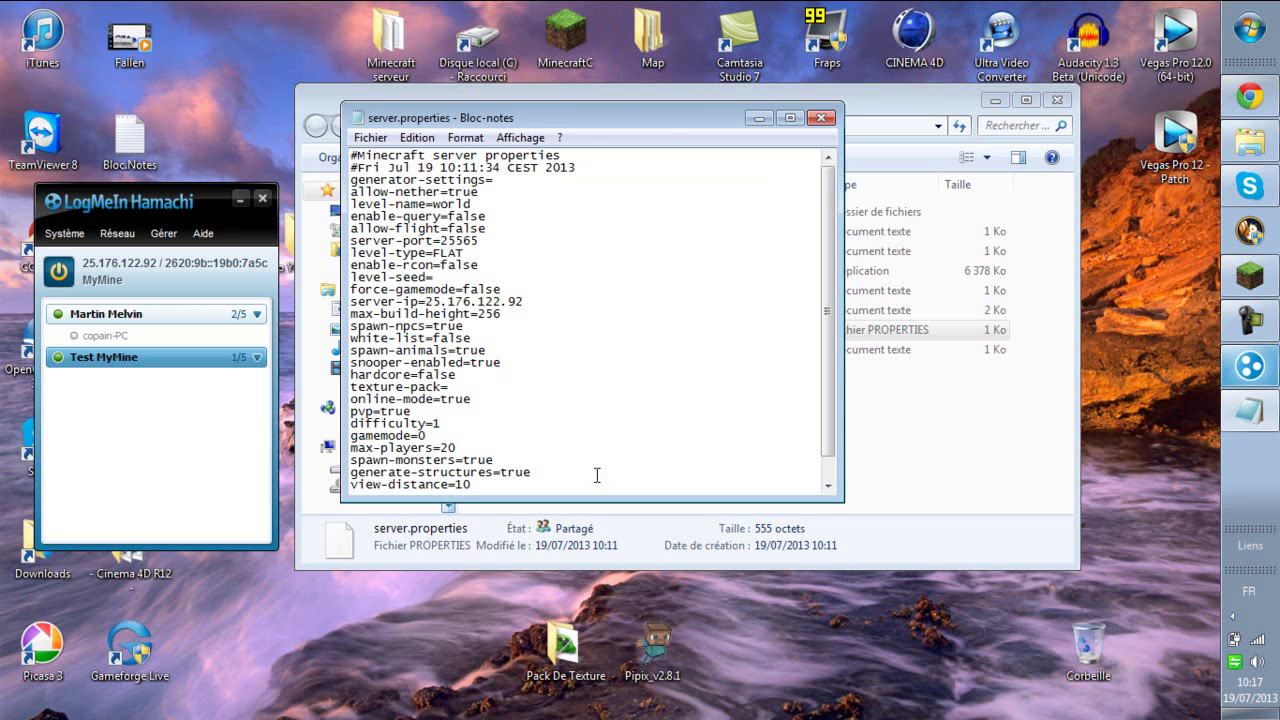
pyautogui.doubleClick(497, 316)
pyautogui.click(595, 303)
pyautogui.moveTo(427, 327); pyautogui.dragTo(360, 326)
pyautogui.click(496, 325)
pyautogui.moveTo(434, 326); pyautogui.dragTo(352, 326)
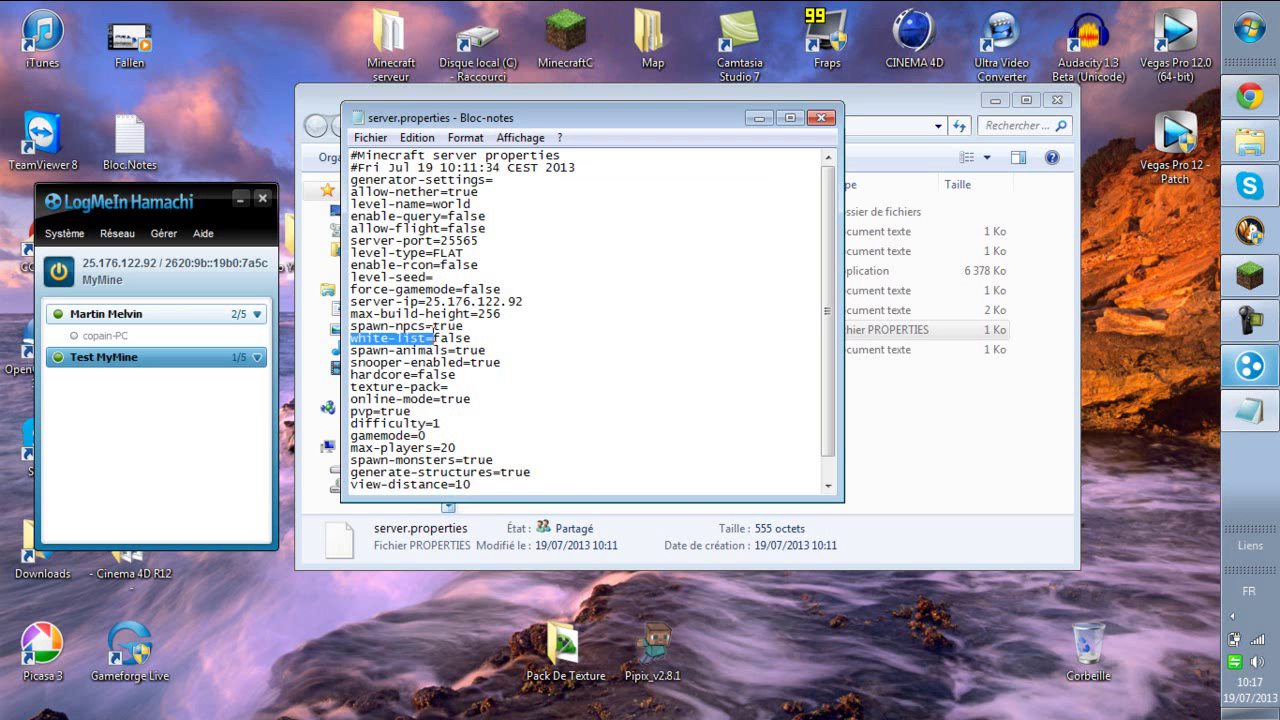
pyautogui.click(434, 326)
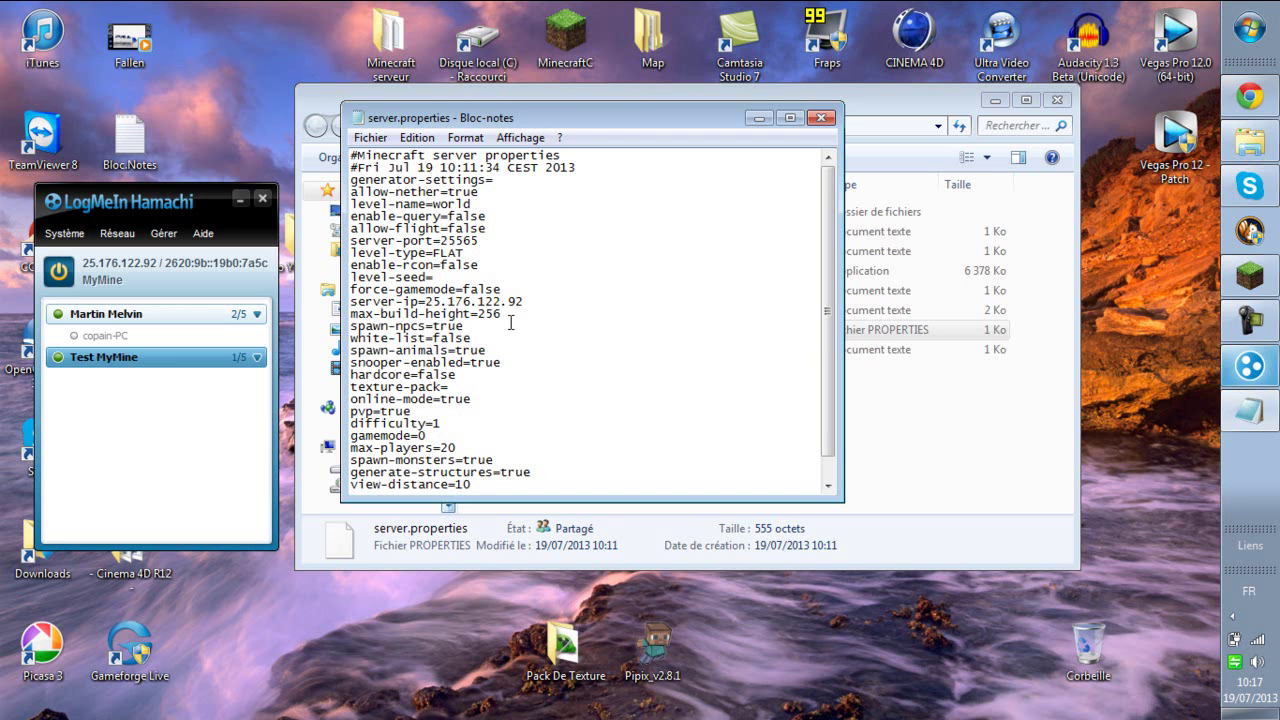
pyautogui.click(760, 118)
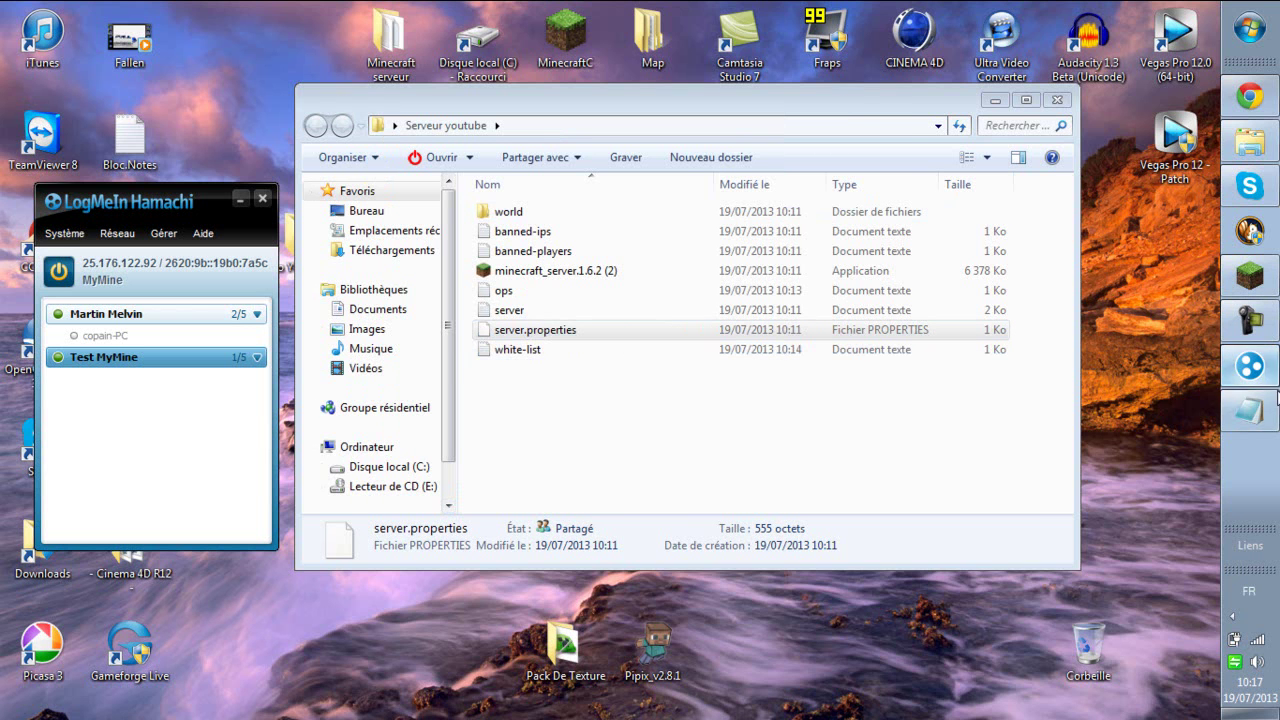
# Return to server.properties and set white-list to true.
pyautogui.hotkey('alt', 'Tab')
pyautogui.doubleClick(476, 338)
pyautogui.moveTo(434, 338); pyautogui.dragTo(478, 340)
pyautogui.press('BackSpace')
pyautogui.press('BackSpace')
pyautogui.press('BackSpace')
pyautogui.write('true')
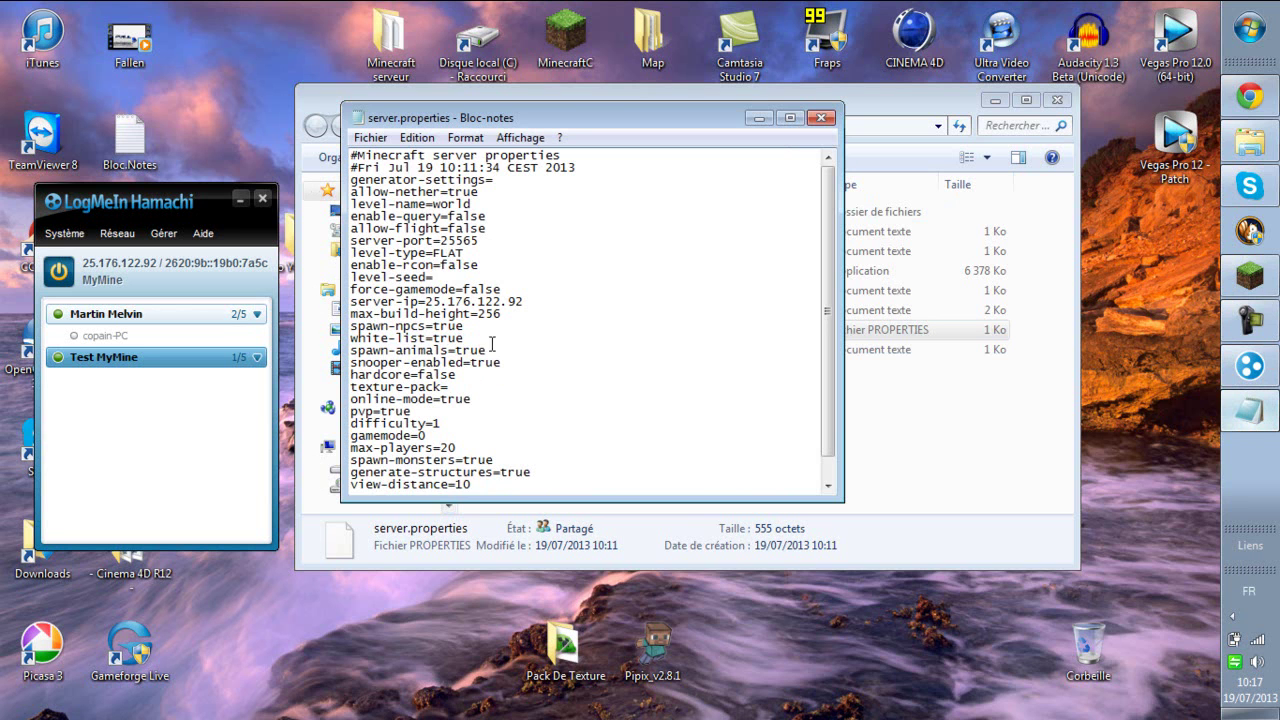
# Examine the spawn-animals, hardcore and texture-pack entries in server.properties.
pyautogui.moveTo(488, 350); pyautogui.dragTo(352, 365)
pyautogui.click(505, 352)
pyautogui.click(459, 375)
pyautogui.moveTo(464, 374); pyautogui.dragTo(430, 378)
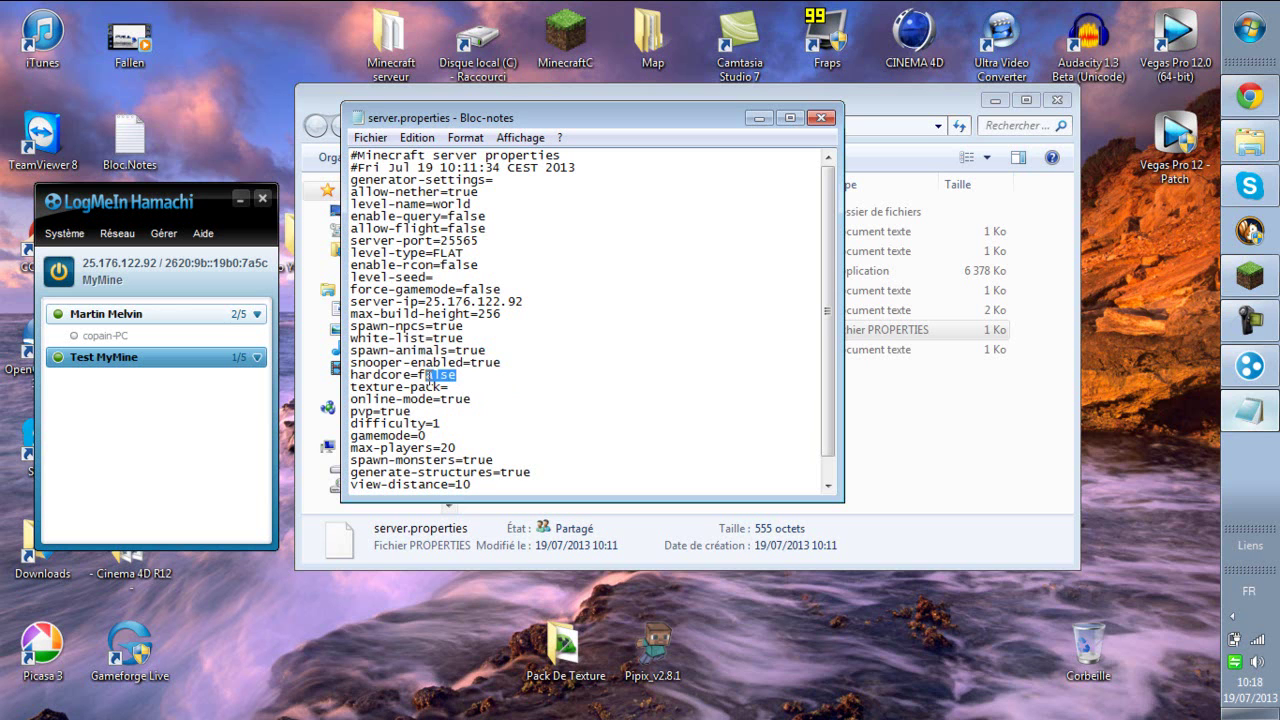
pyautogui.click(458, 375)
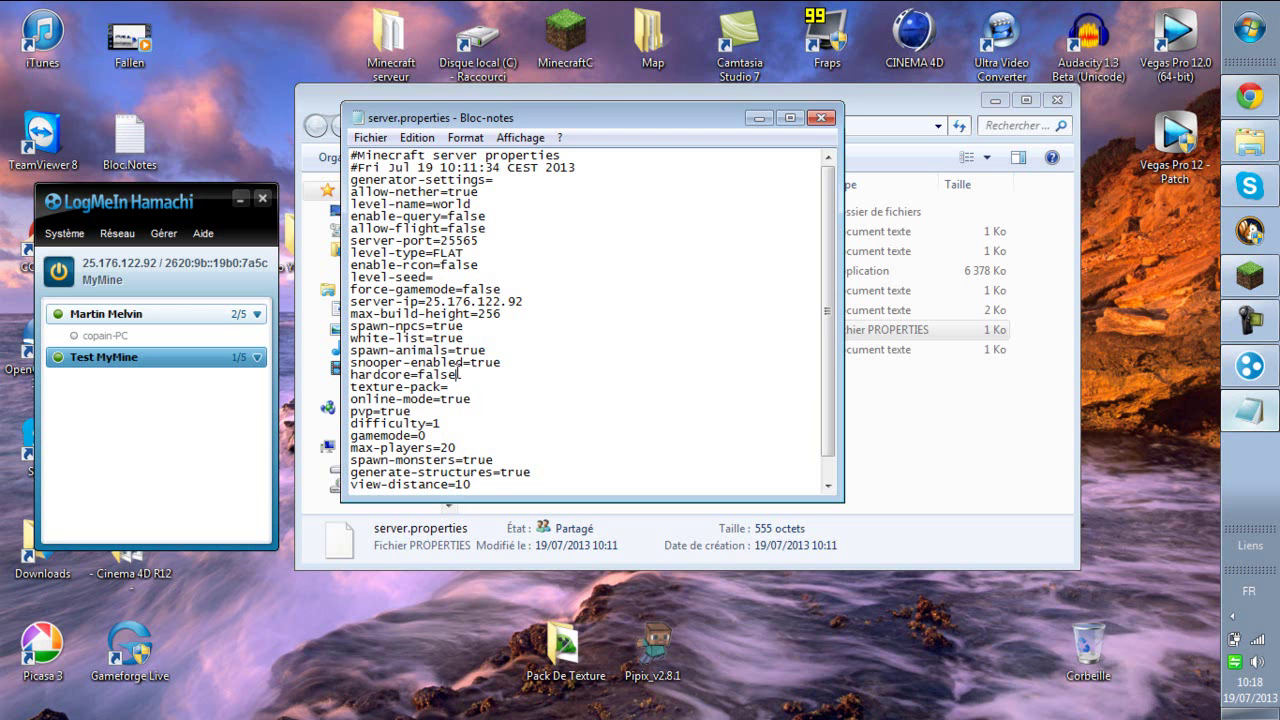
pyautogui.click(459, 389)
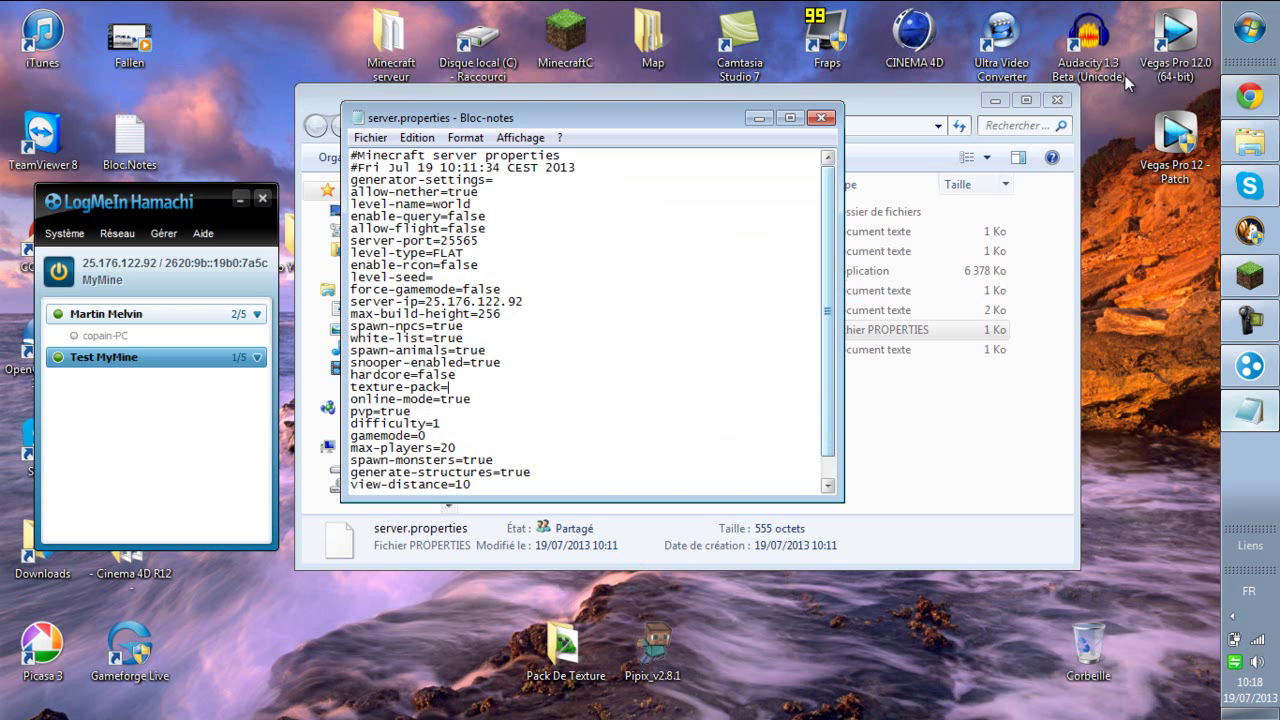
# Switch to Chrome, search for soartex in a new tab and open the Minecraft-France page for Soartex Fanver.
pyautogui.click(1250, 96)
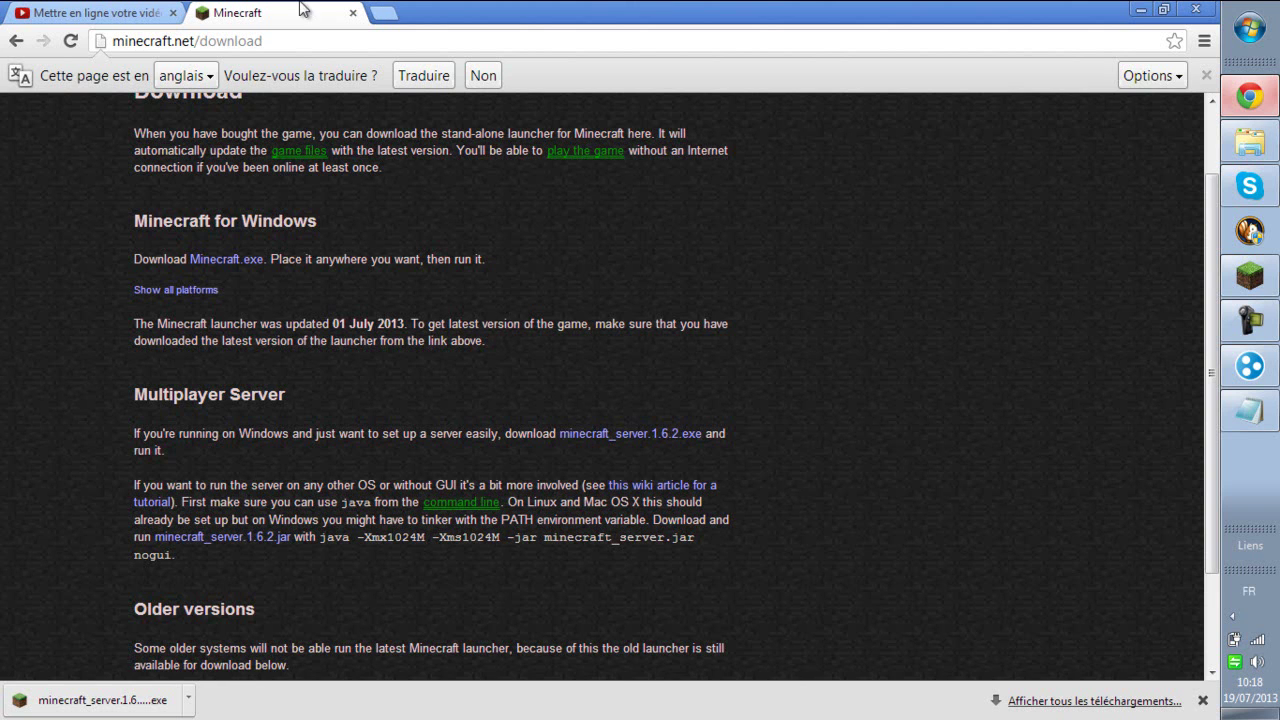
pyautogui.click(385, 12)
pyautogui.write('soartex')
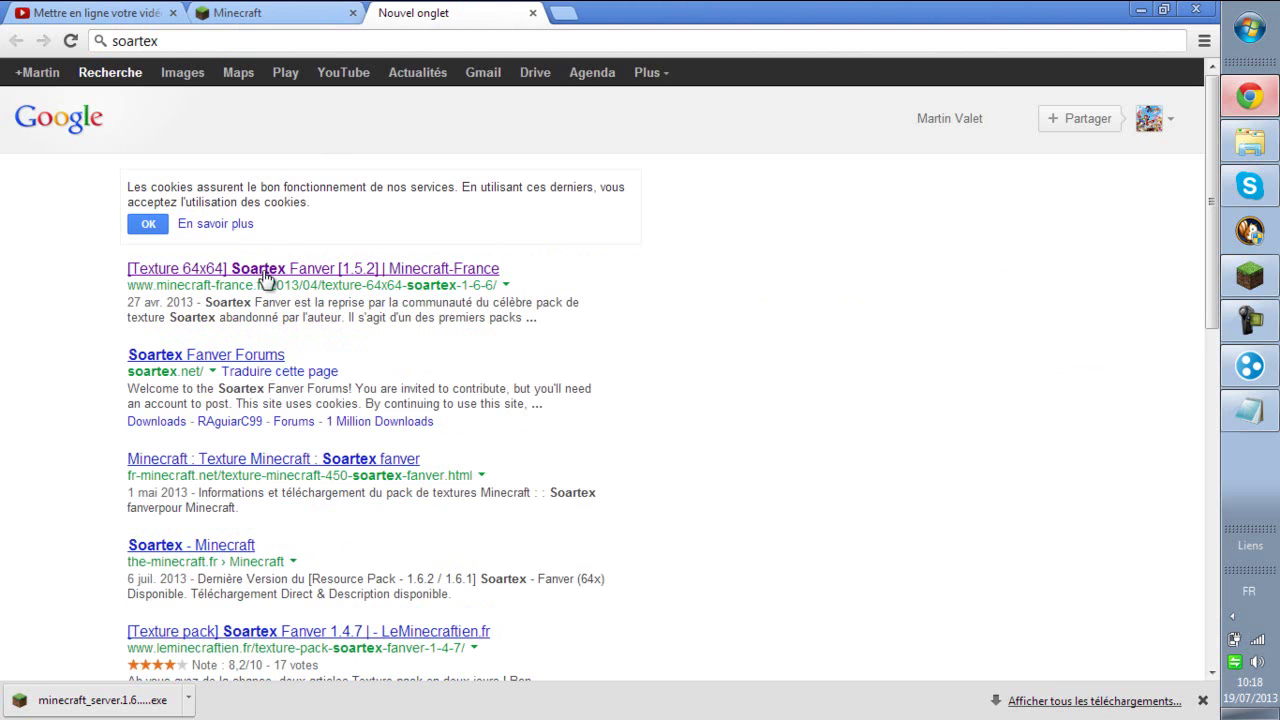
pyautogui.press('Return')
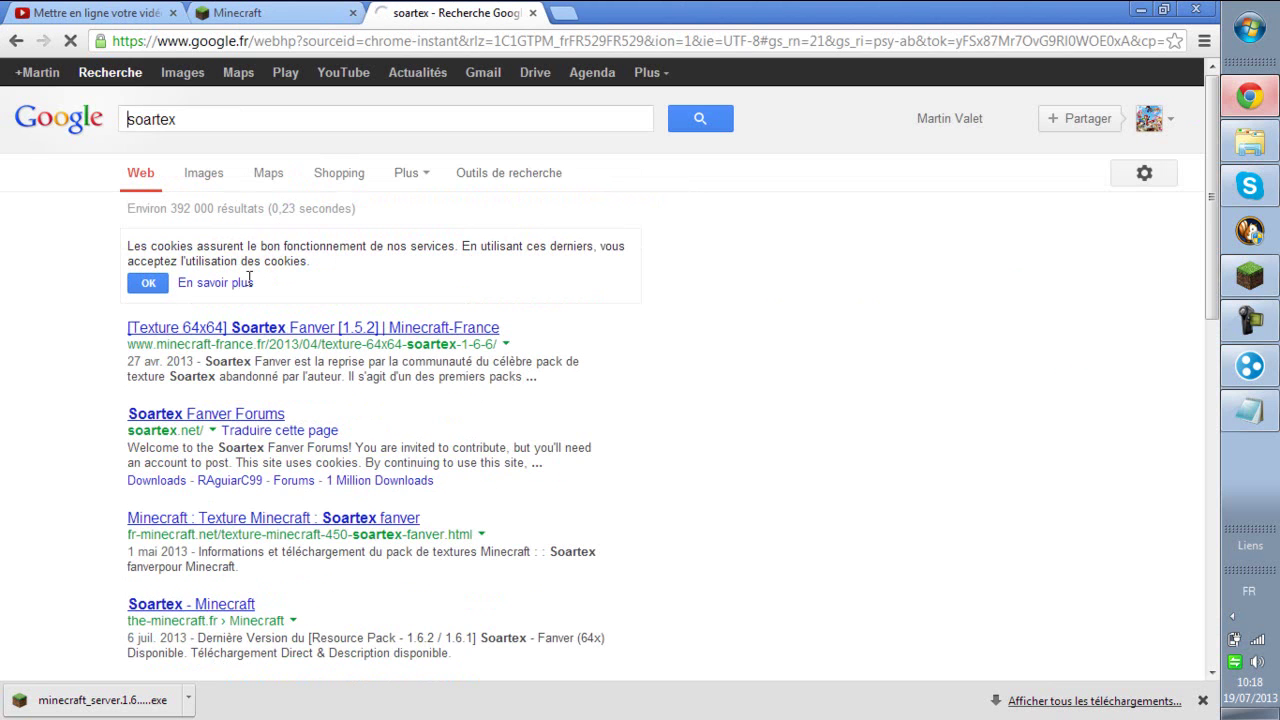
pyautogui.click(268, 327)
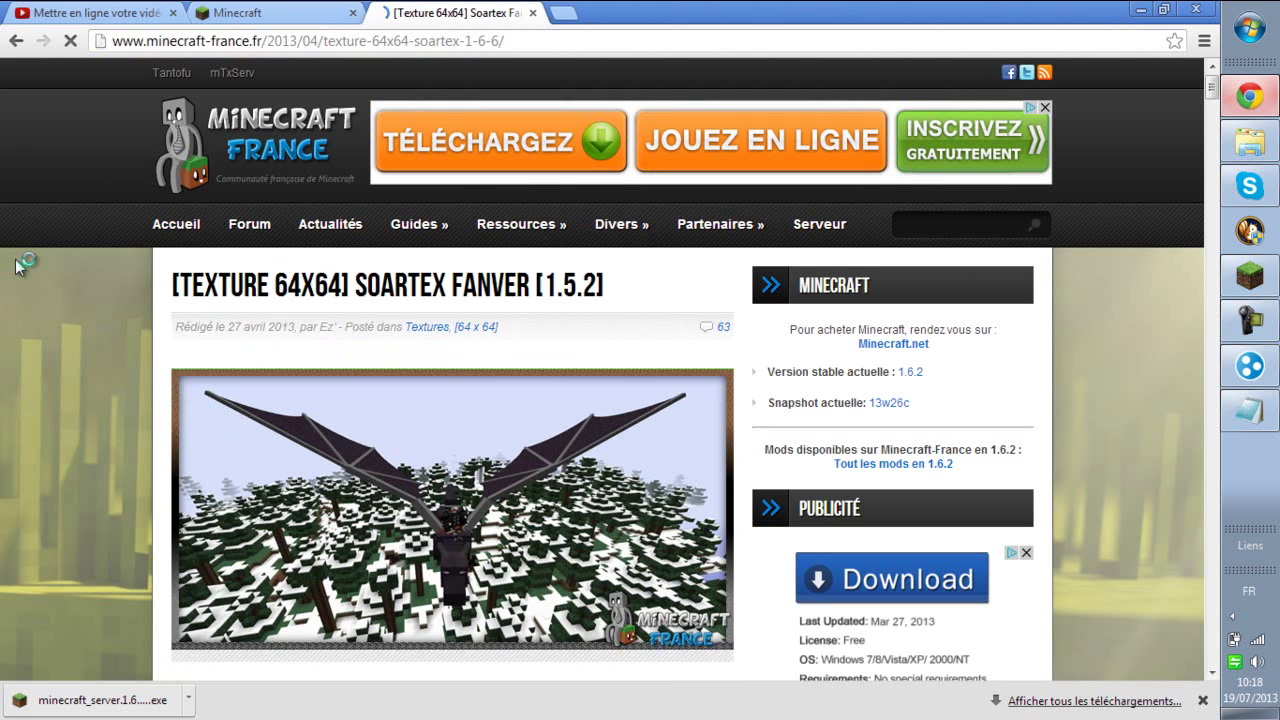
# Find the downloads section of the texture pack page and follow the Soartex Fanver 1.5.2 link.
pyautogui.scroll(-3, 587, 515)
pyautogui.scroll(-15, 590, 518)
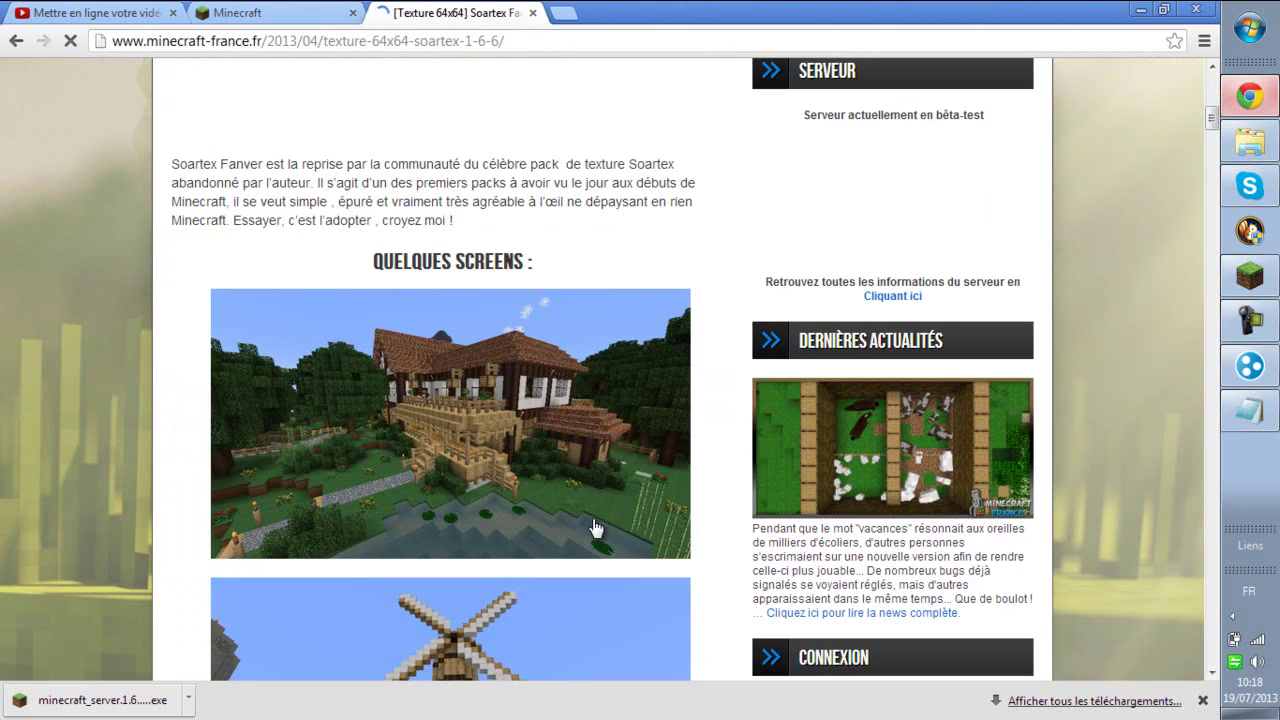
pyautogui.scroll(-20, 593, 525)
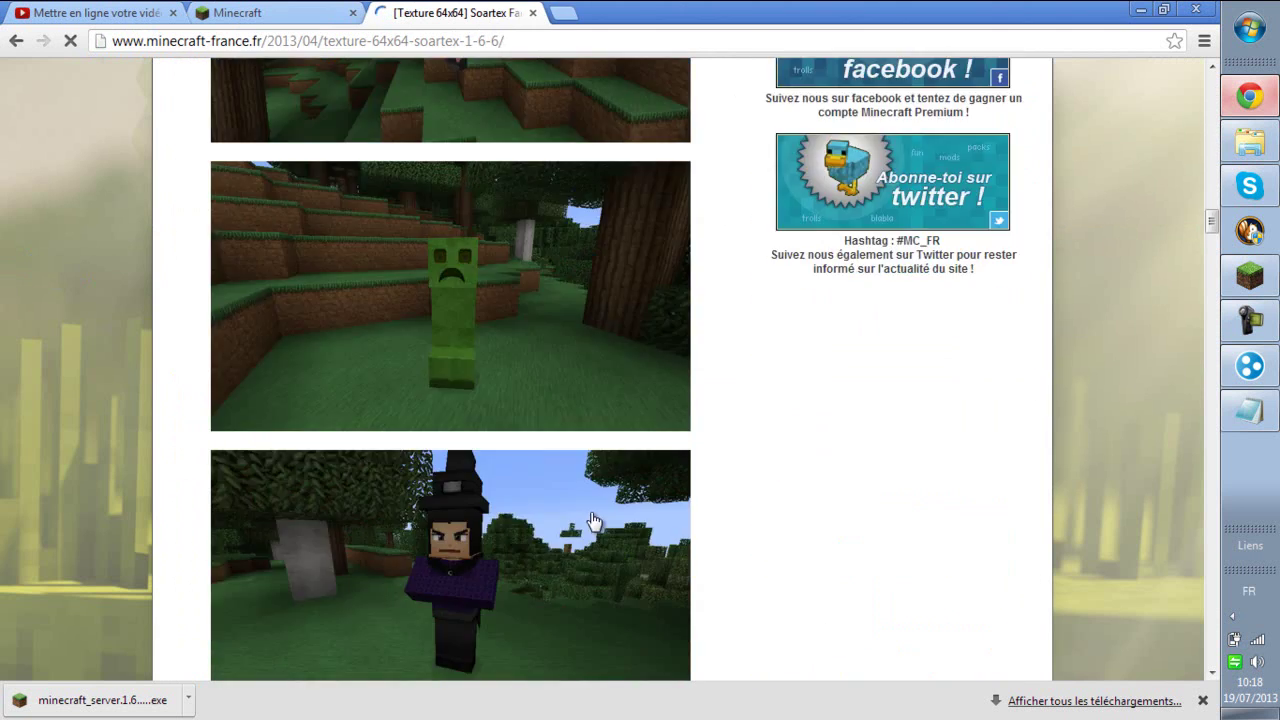
pyautogui.scroll(-4, 587, 520)
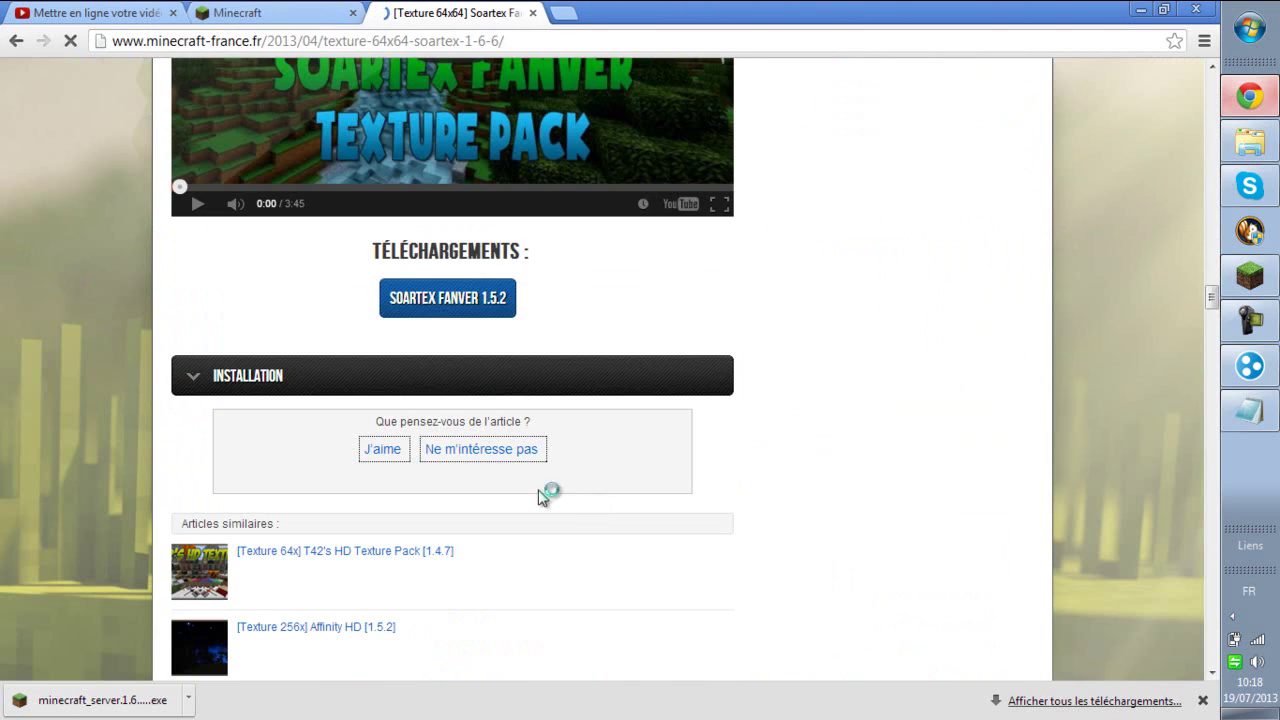
pyautogui.click(467, 301)
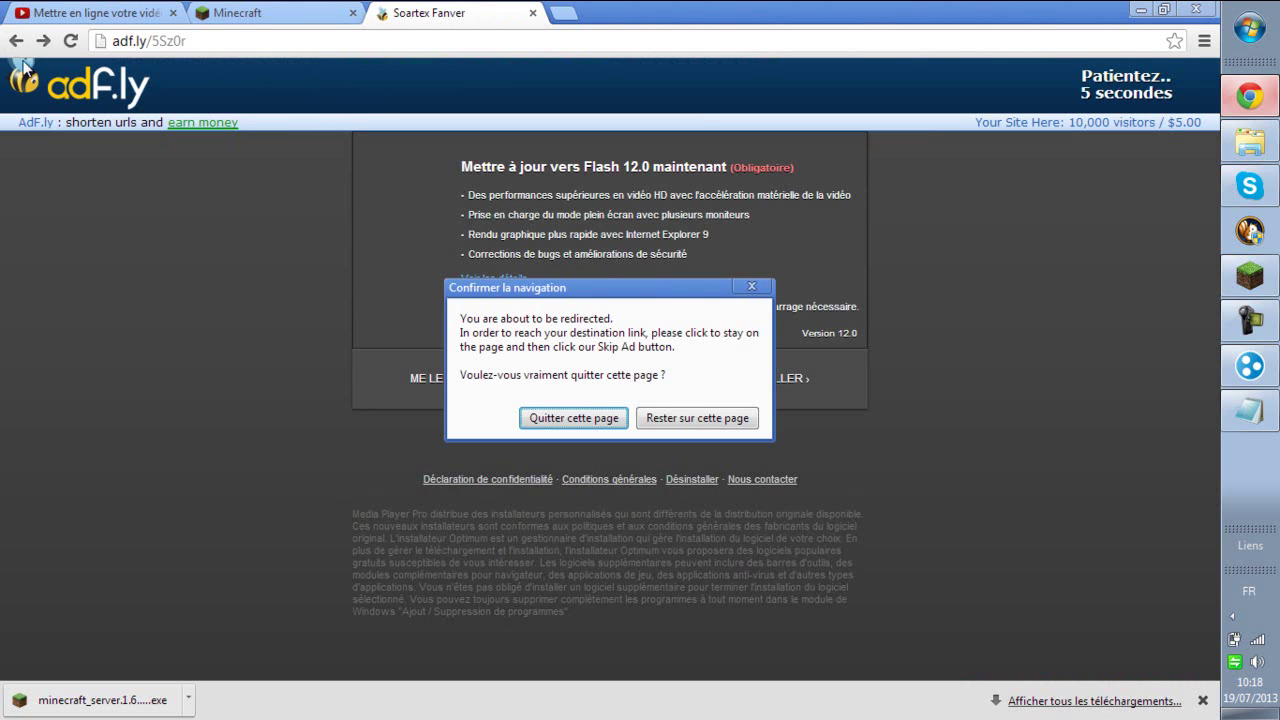
# Leave the adf.ly ad page, highlight the texture pack page's address and close that browser tab.
pyautogui.click(562, 420)
pyautogui.moveTo(562, 44); pyautogui.dragTo(42, 95)
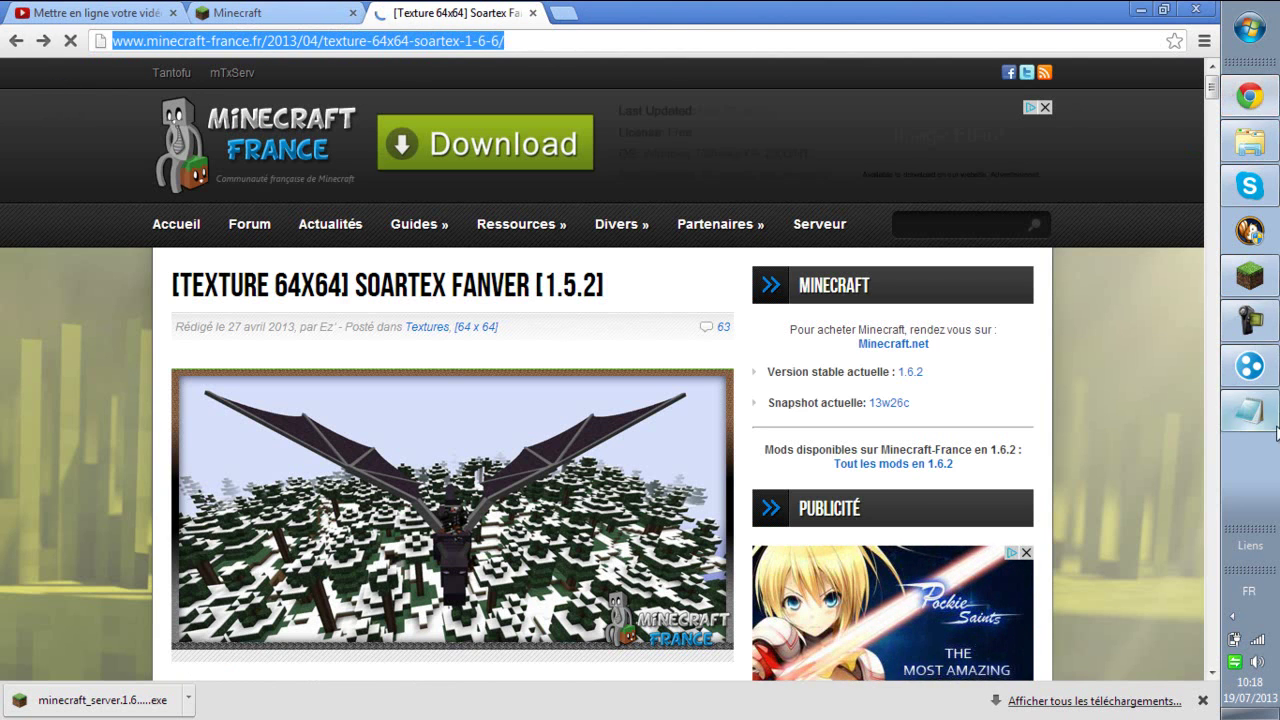
pyautogui.click(1250, 410)
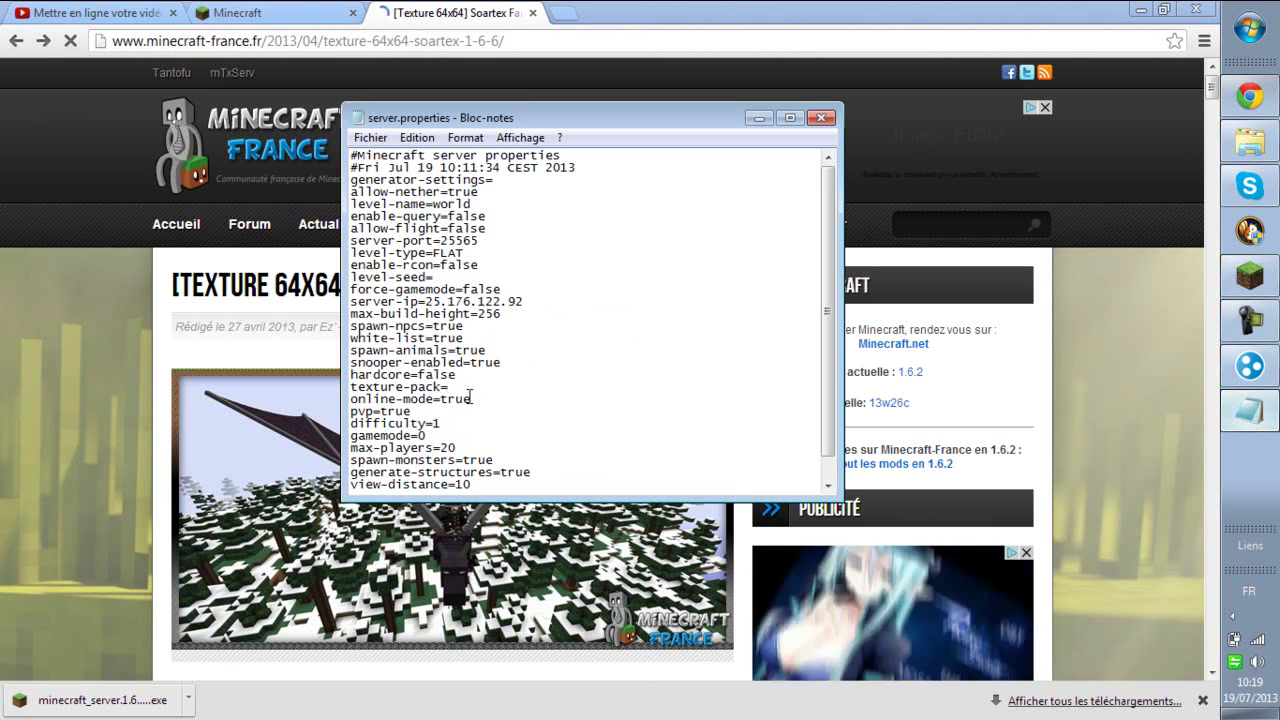
pyautogui.click(532, 13)
# Return to server.properties and set online-mode to false.
pyautogui.click(1250, 410)
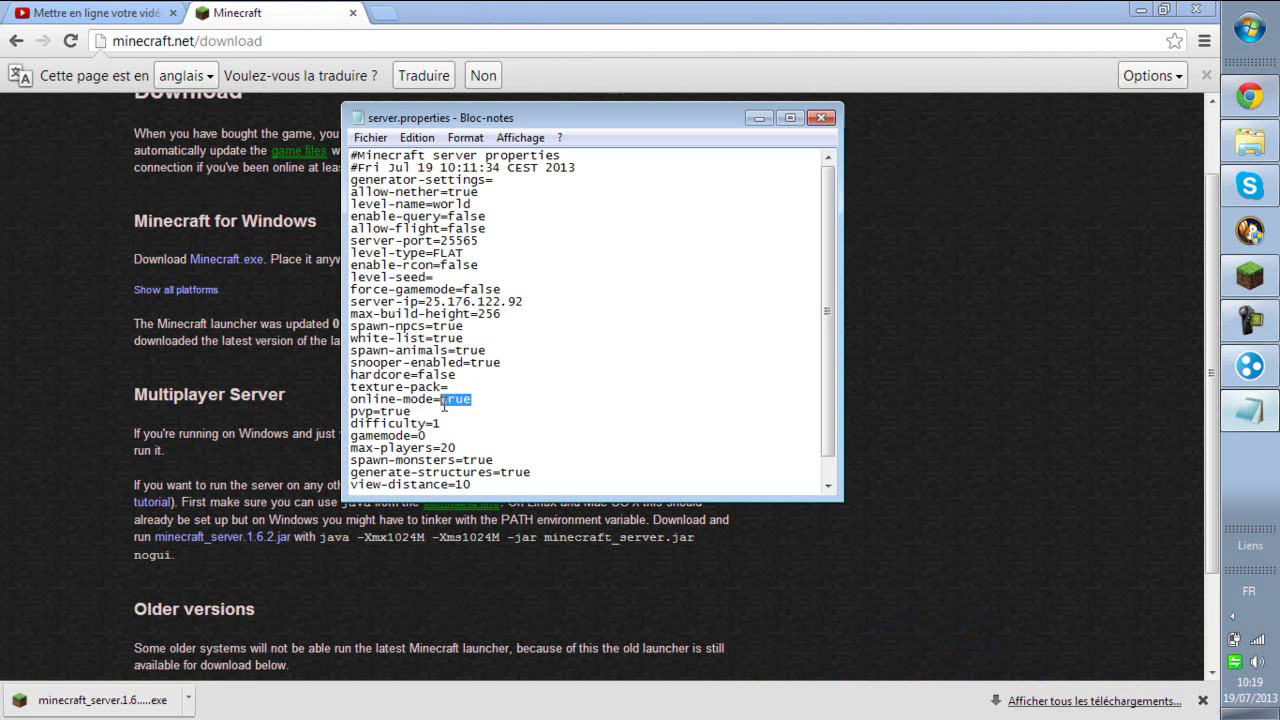
pyautogui.press('Delete')
pyautogui.write('false')
# Set gamemode to 2 in server.properties and bring up the LogMeIn Hamachi window.
pyautogui.click(443, 424)
pyautogui.click(1250, 366)
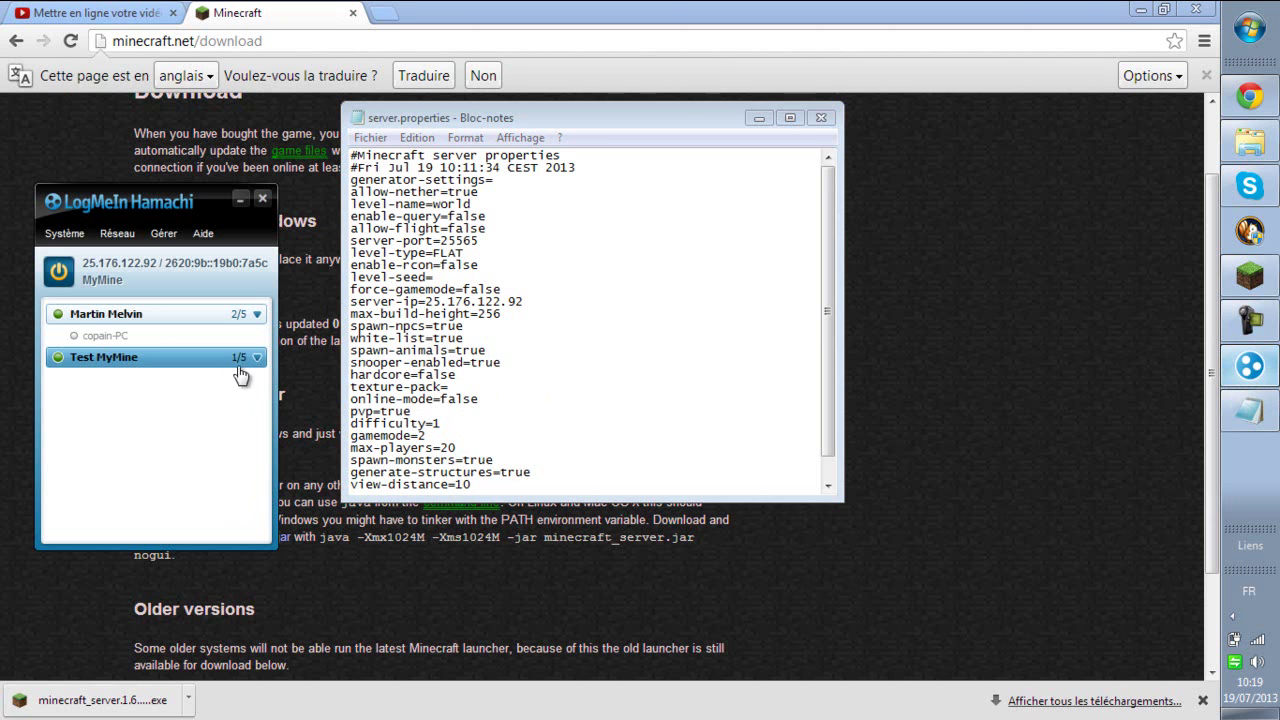
# Set max-players to 5 in server.properties.
pyautogui.moveTo(351, 460); pyautogui.dragTo(477, 458)
pyautogui.click(477, 446)
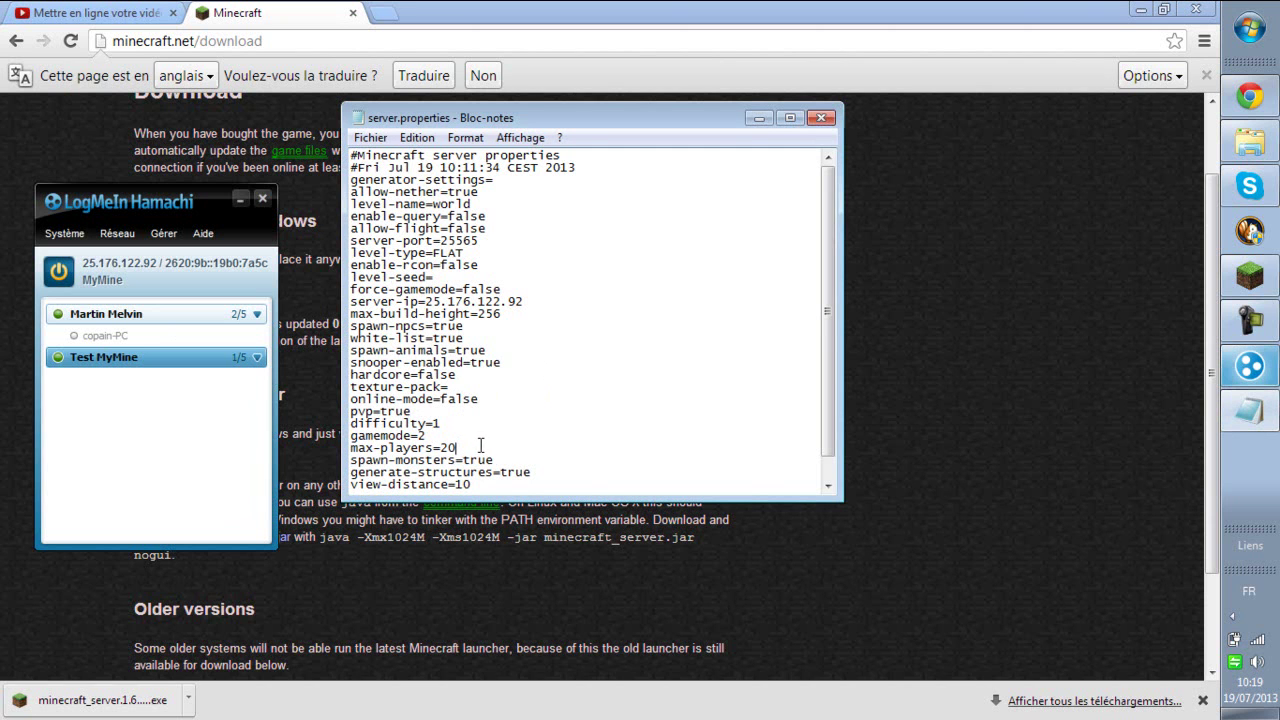
pyautogui.write('5')
pyautogui.moveTo(494, 460)
pyautogui.mouseDown()
pyautogui.moveTo(412, 472)
pyautogui.moveTo(350, 462)
pyautogui.moveTo(504, 465)
pyautogui.mouseUp()
# Replace the motd text at the end of server.properties with "Bienvenue dans mon serveur !!".
pyautogui.moveTo(826, 345); pyautogui.dragTo(821, 404)
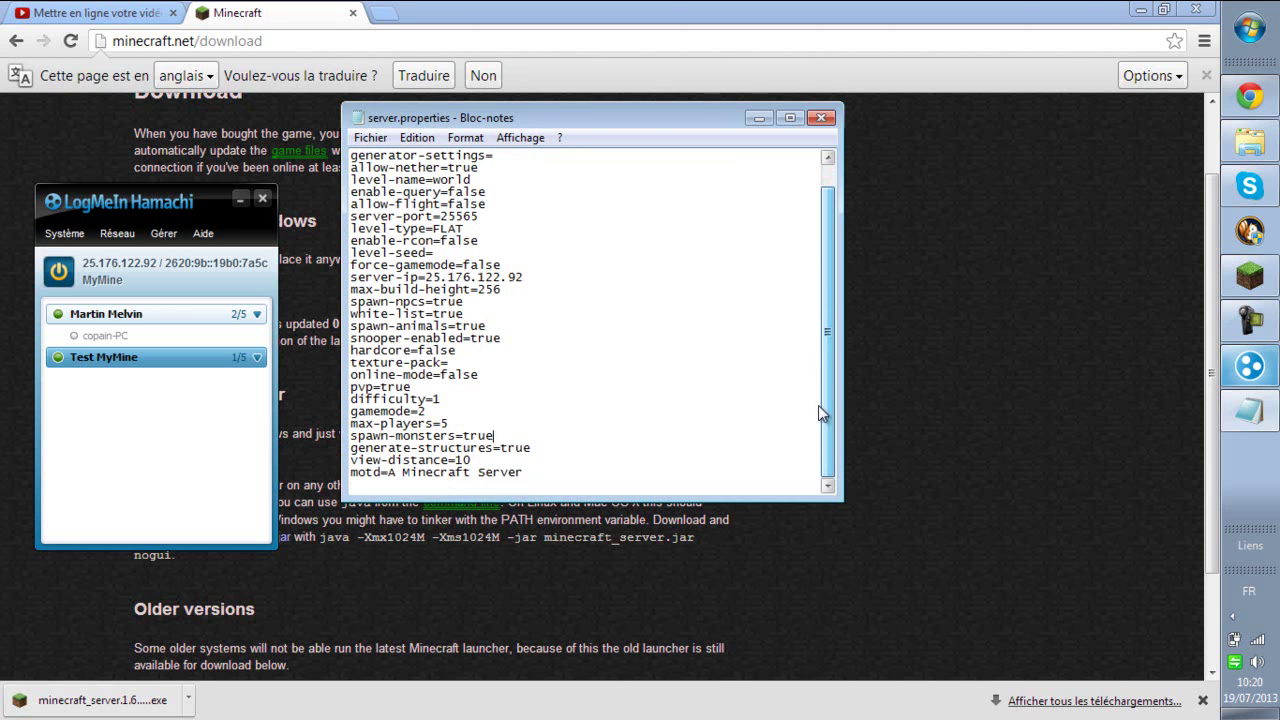
pyautogui.click(482, 460)
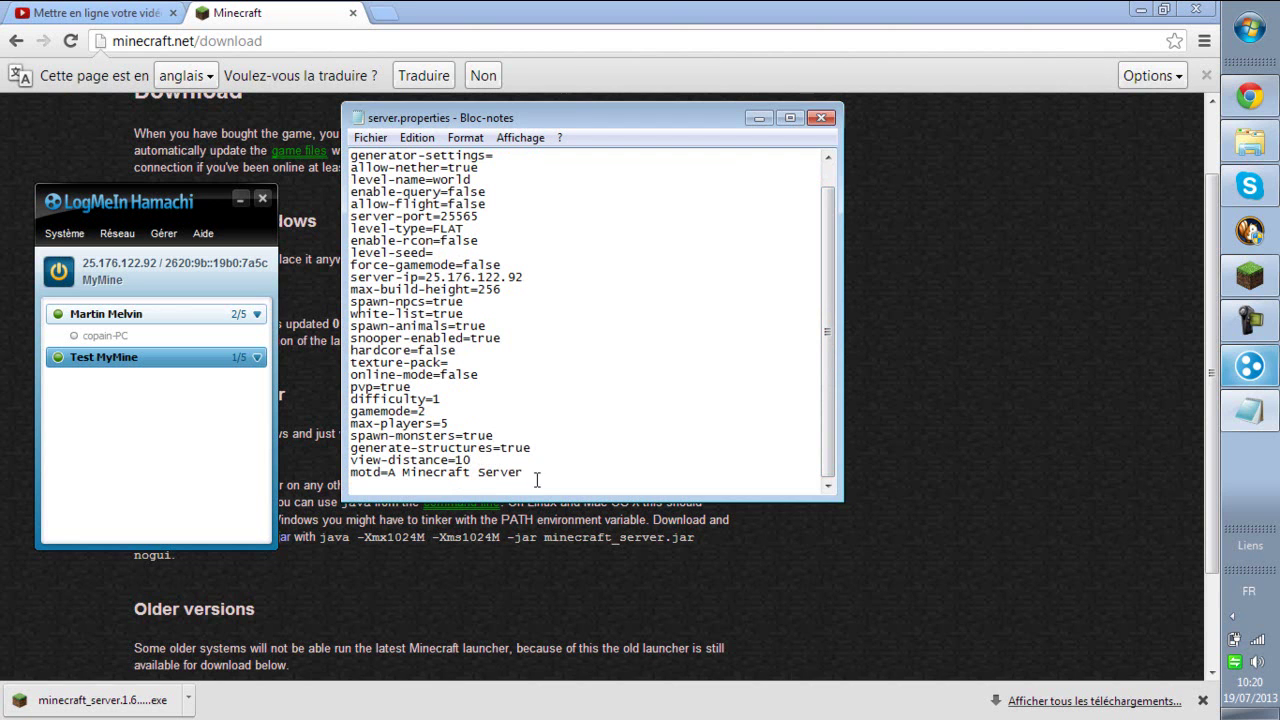
pyautogui.moveTo(537, 472); pyautogui.dragTo(392, 478)
pyautogui.press('BackSpace')
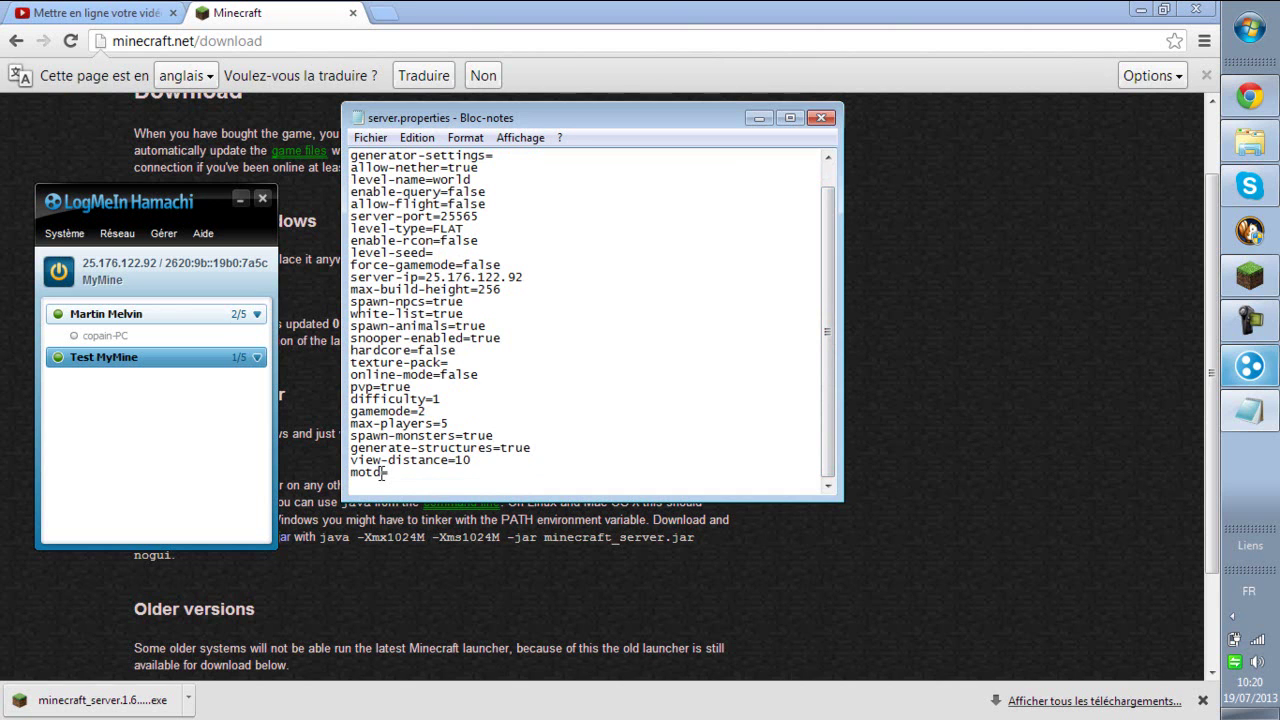
pyautogui.write('Bienvenue dans mon serveur')
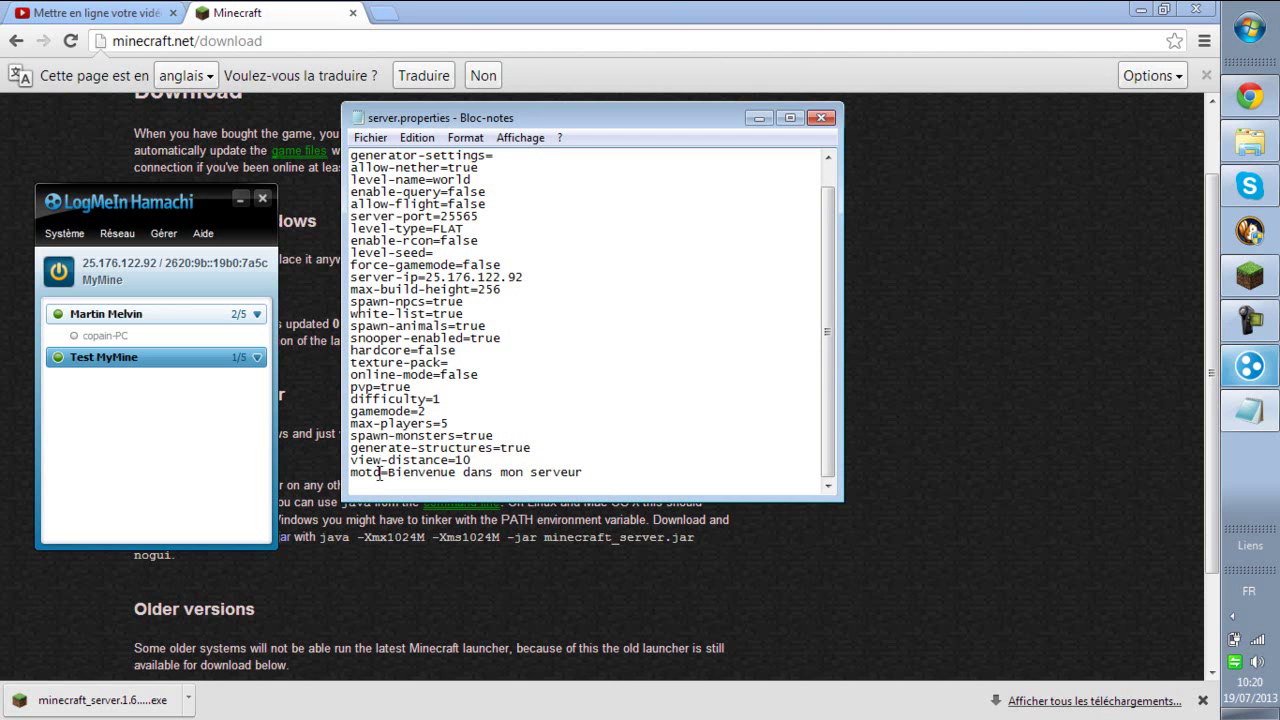
pyautogui.write(' !!')
# Save server.properties, then close the file and the LogMeIn Hamachi window.
pyautogui.moveTo(831, 390); pyautogui.dragTo(832, 291)
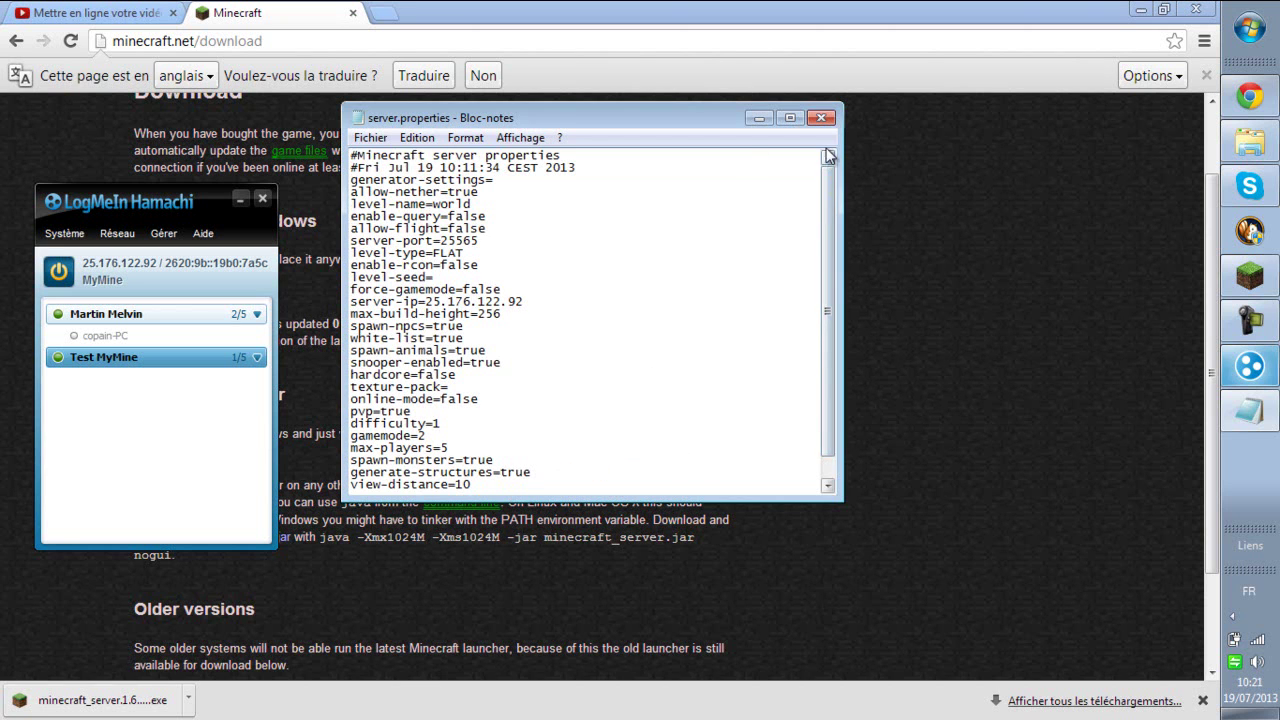
pyautogui.click(370, 137)
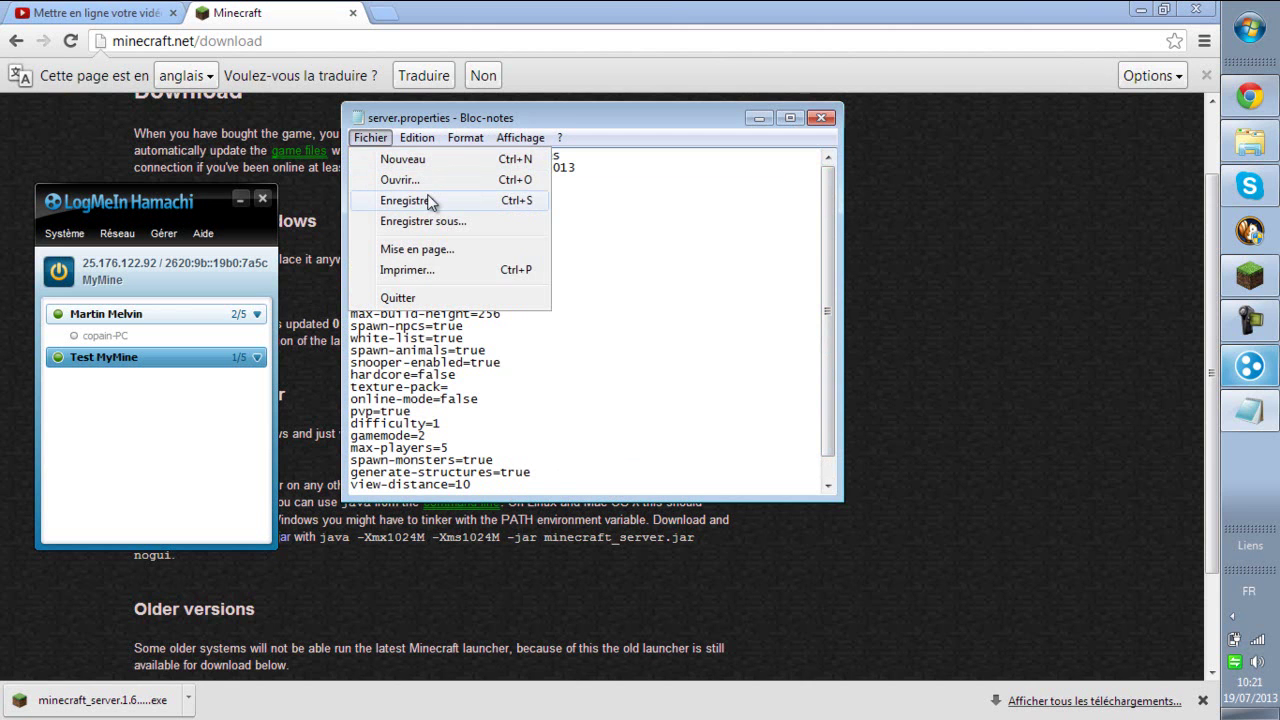
pyautogui.click(428, 203)
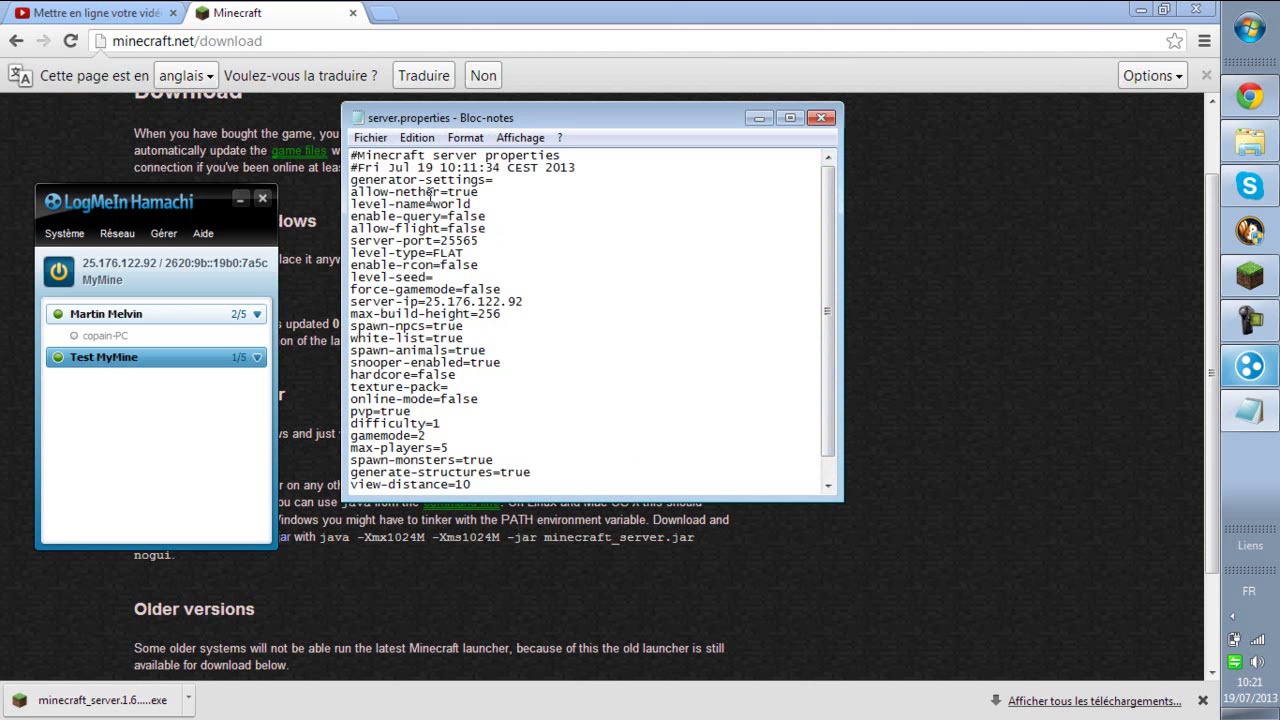
pyautogui.click(821, 118)
pyautogui.click(260, 201)
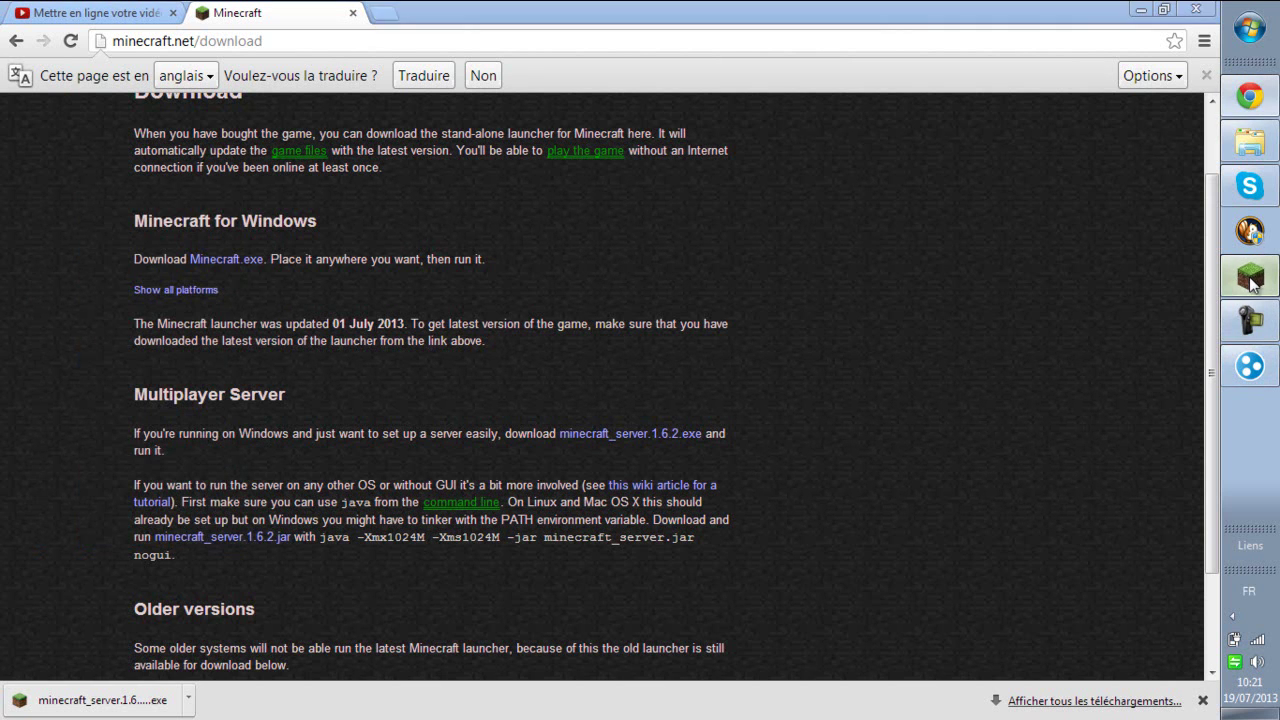
# Run minecraft_server.1.6.2 (2) from the Serveur youtube folder, accepting the security warning, and check the startup log.
pyautogui.click(1252, 284)
pyautogui.click(1252, 284)
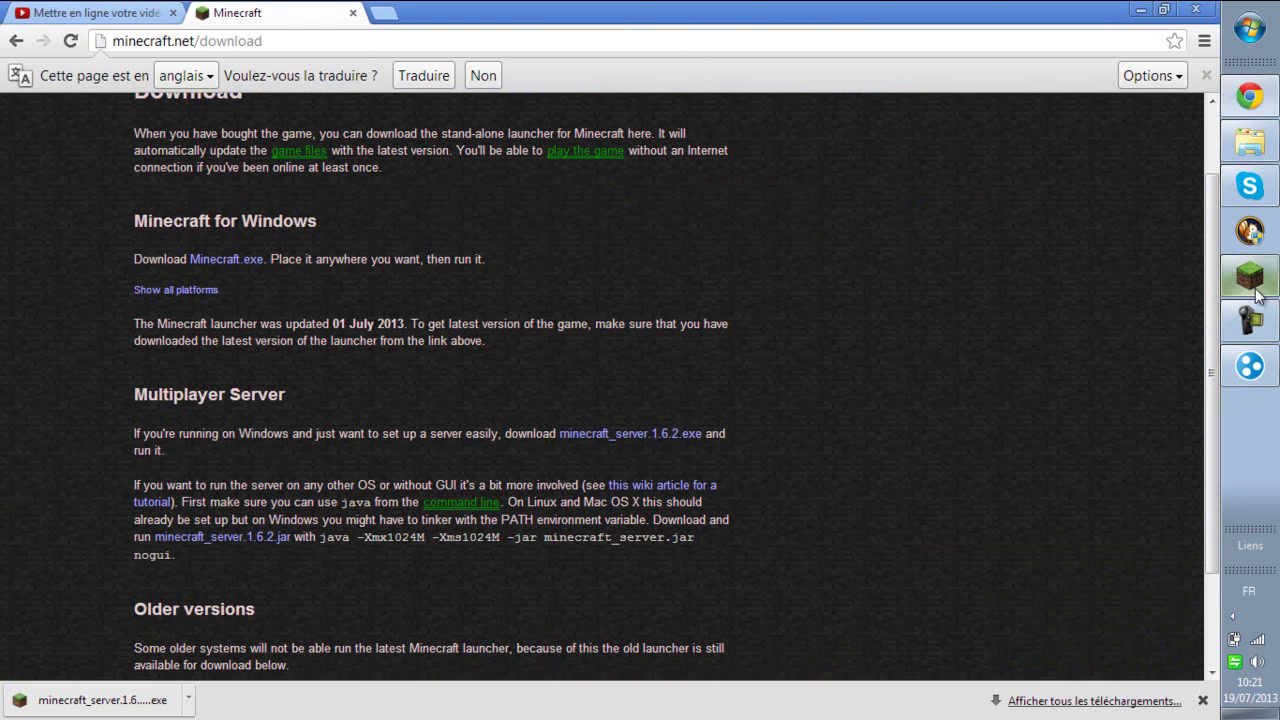
pyautogui.click(1250, 142)
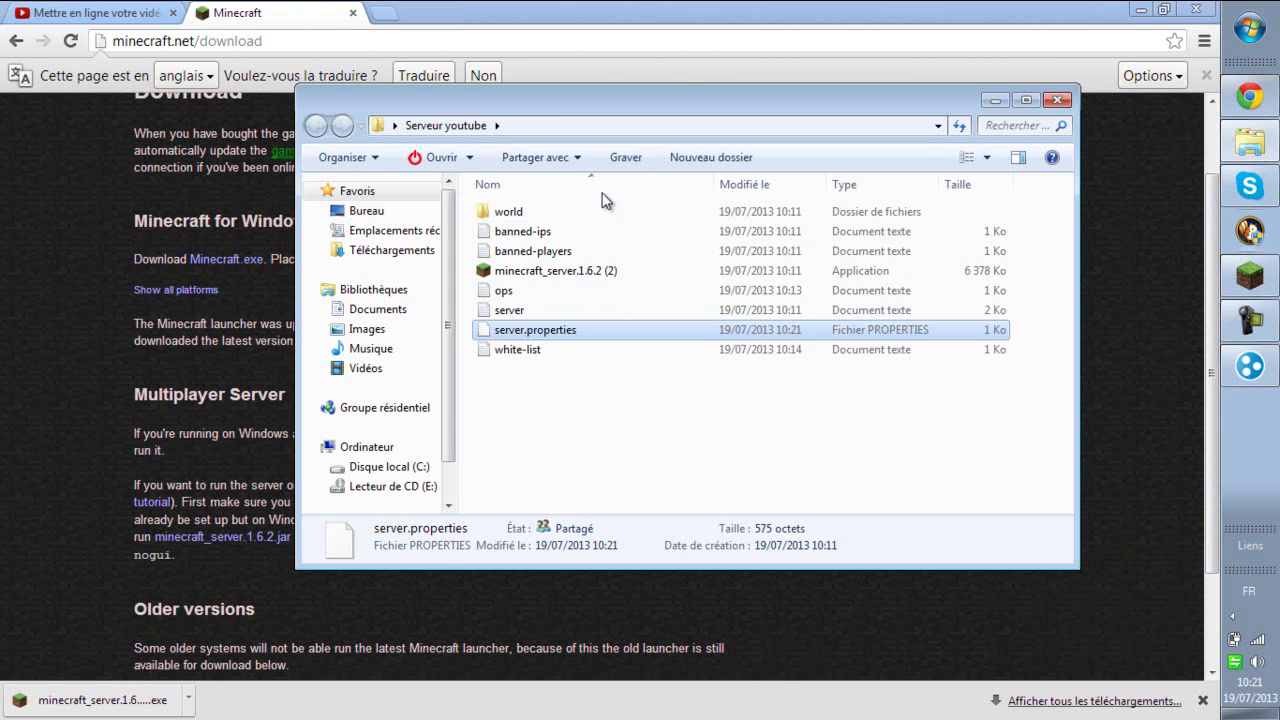
pyautogui.doubleClick(654, 270)
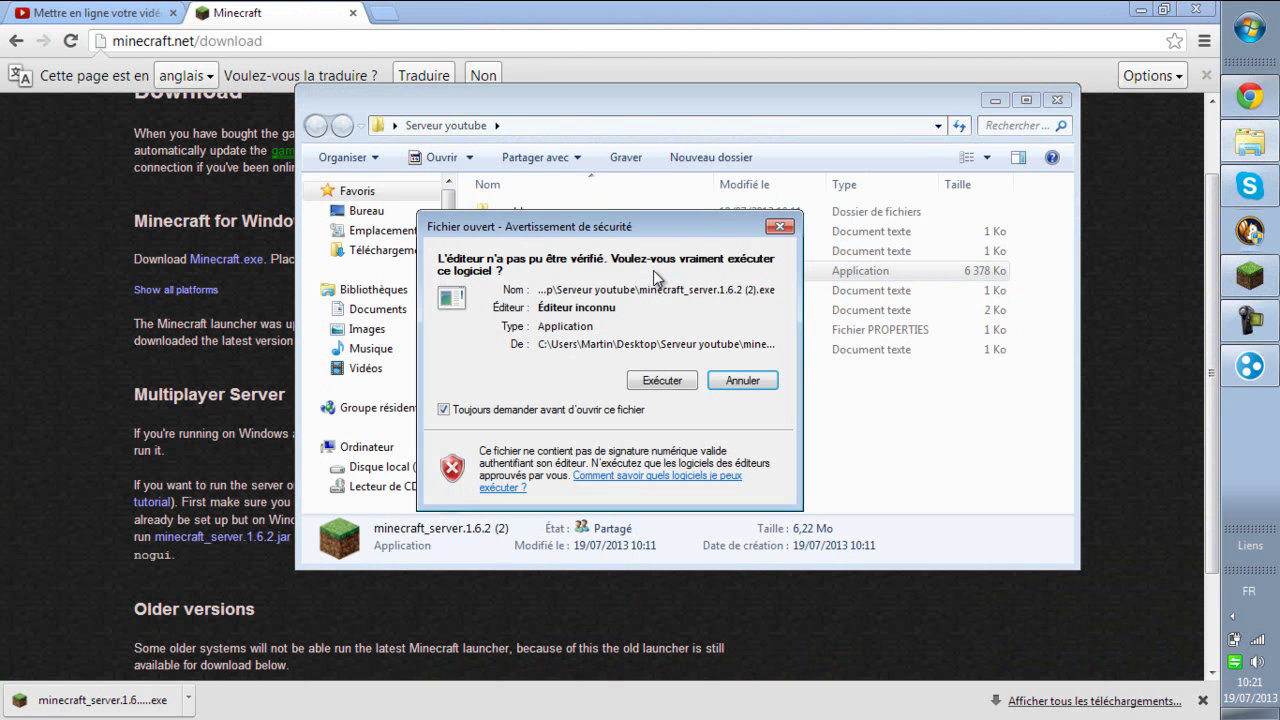
pyautogui.click(653, 381)
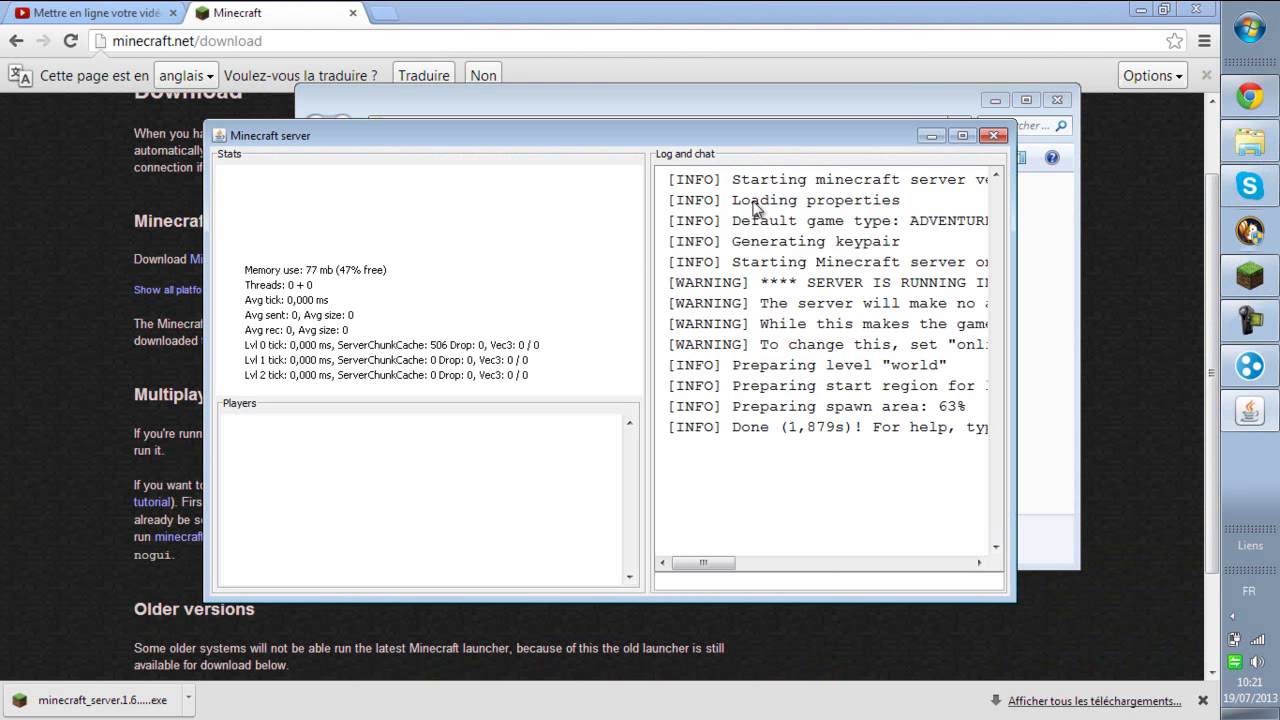
pyautogui.moveTo(742, 430); pyautogui.dragTo(800, 430)
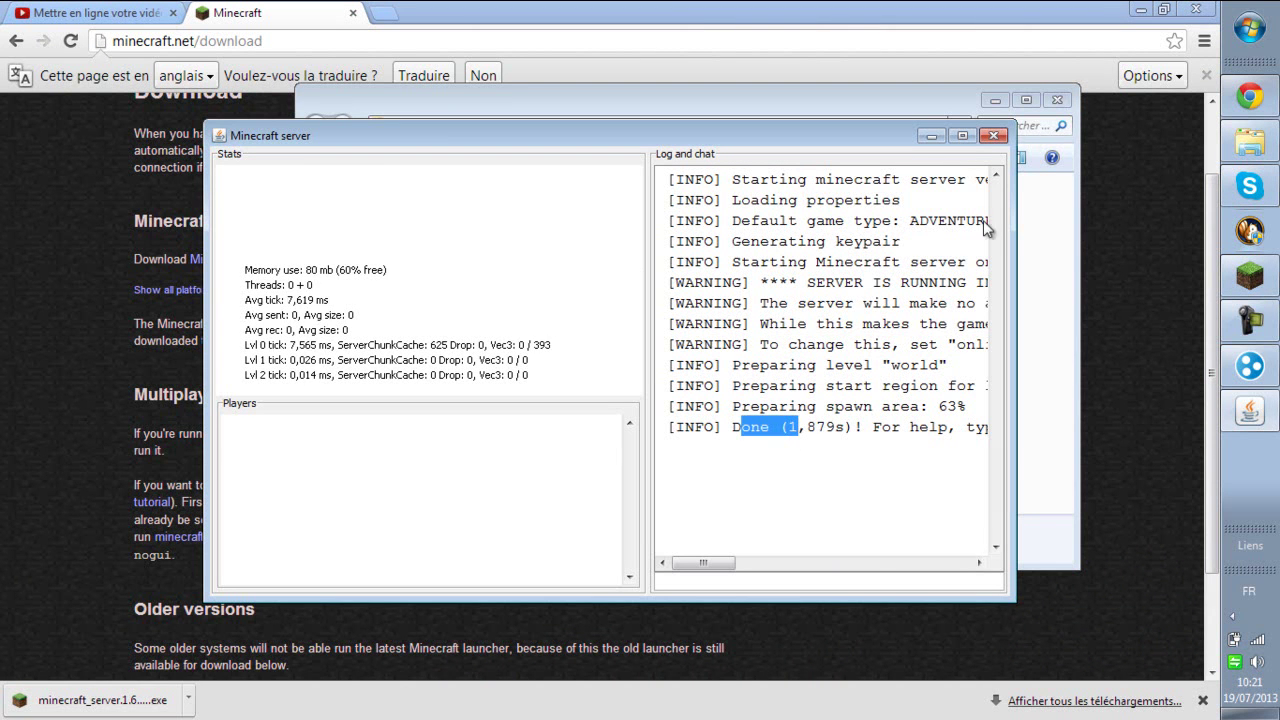
# Launch MinecraftC from the desktop and check the Mon Serveur entry in the multiplayer server list.
pyautogui.click(996, 20)
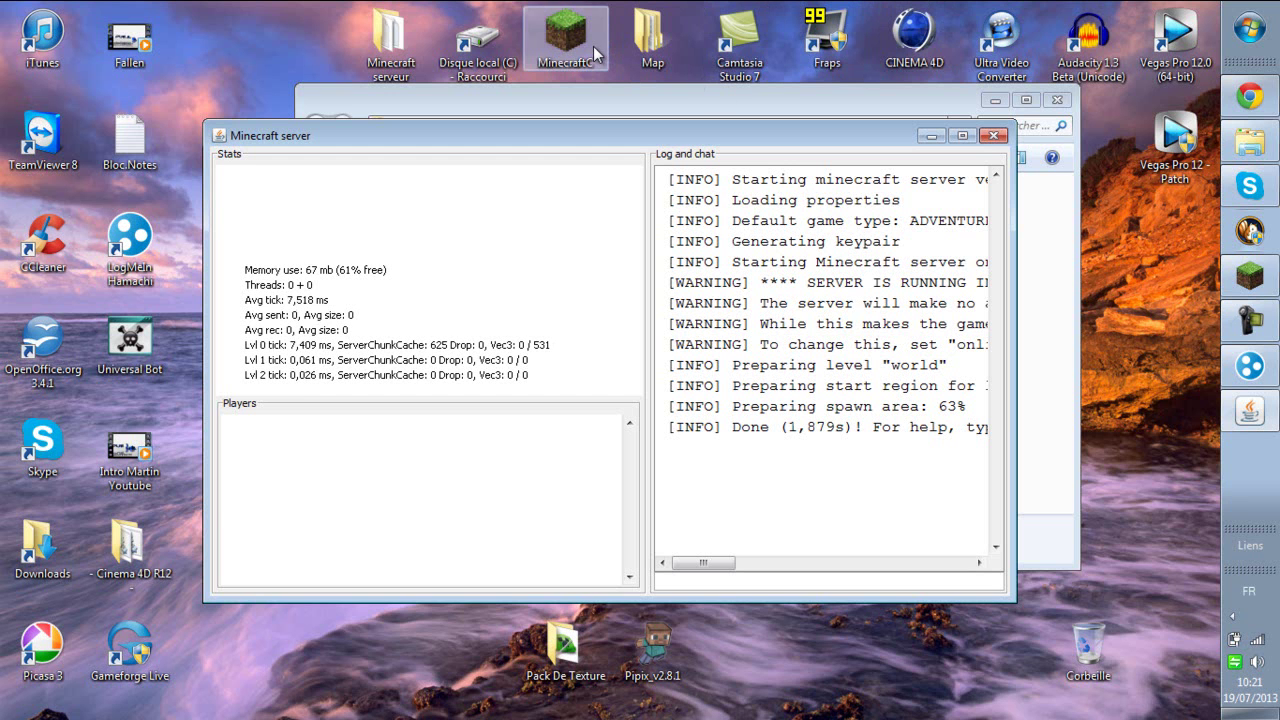
pyautogui.doubleClick(592, 42)
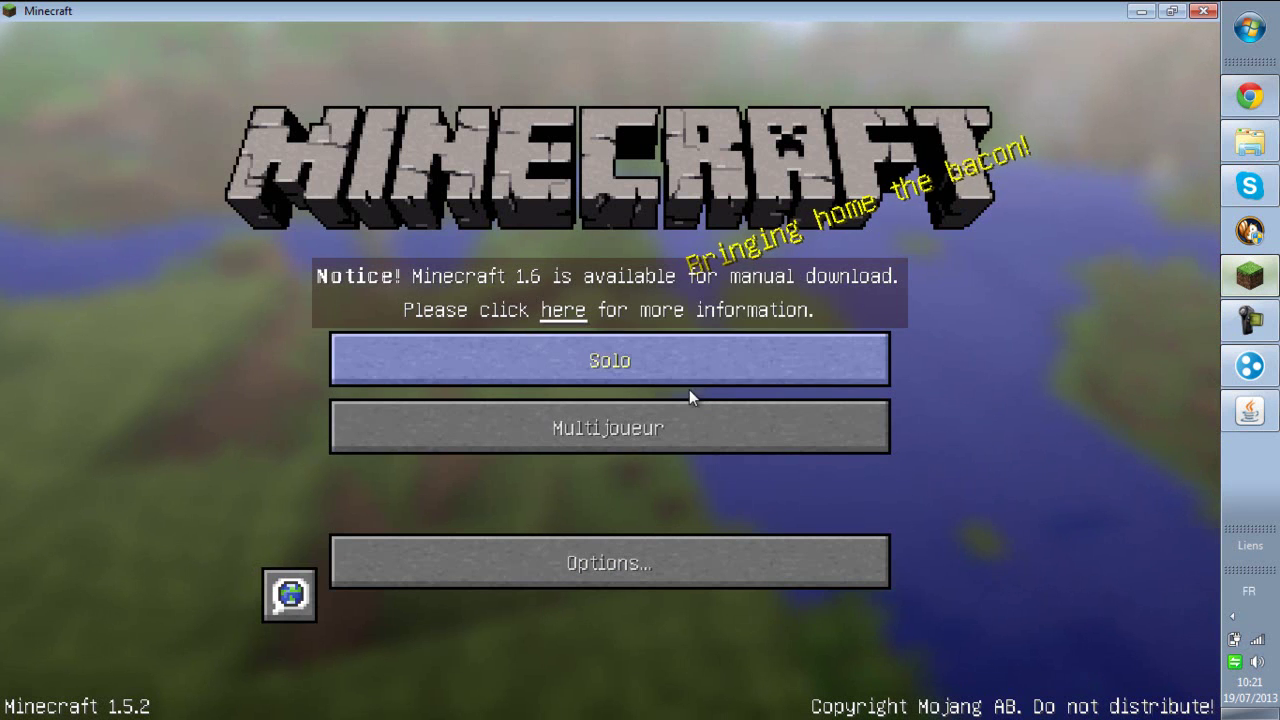
pyautogui.click(687, 403)
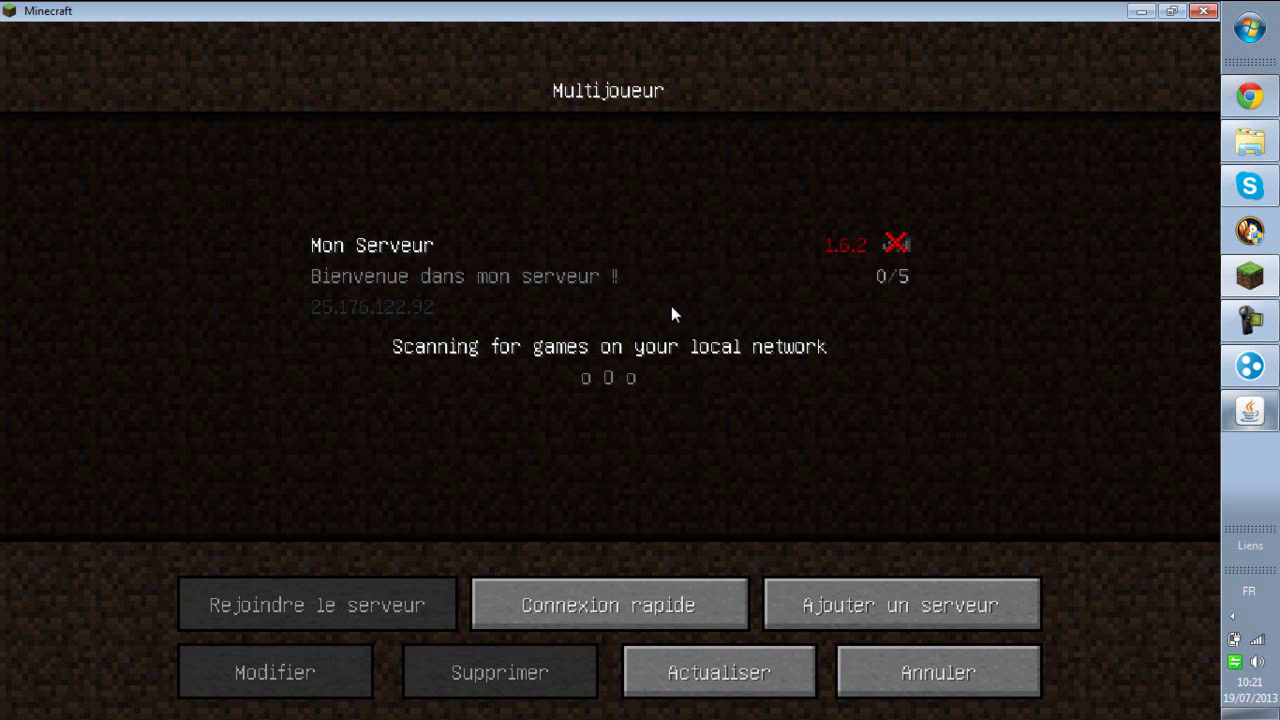
pyautogui.click(640, 291)
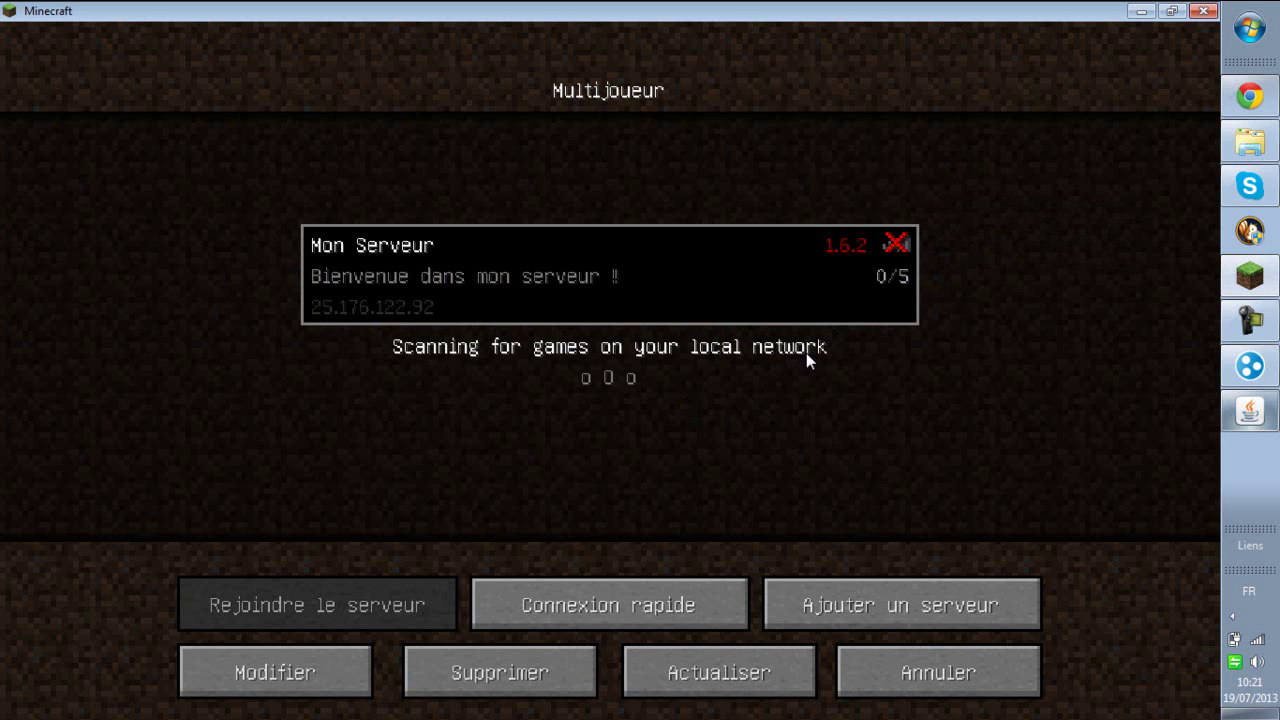
pyautogui.moveTo(898, 242)
# Leave the multiplayer list, quit Minecraft, and close the Minecraft server and the Serveur youtube folder window.
pyautogui.click(894, 677)
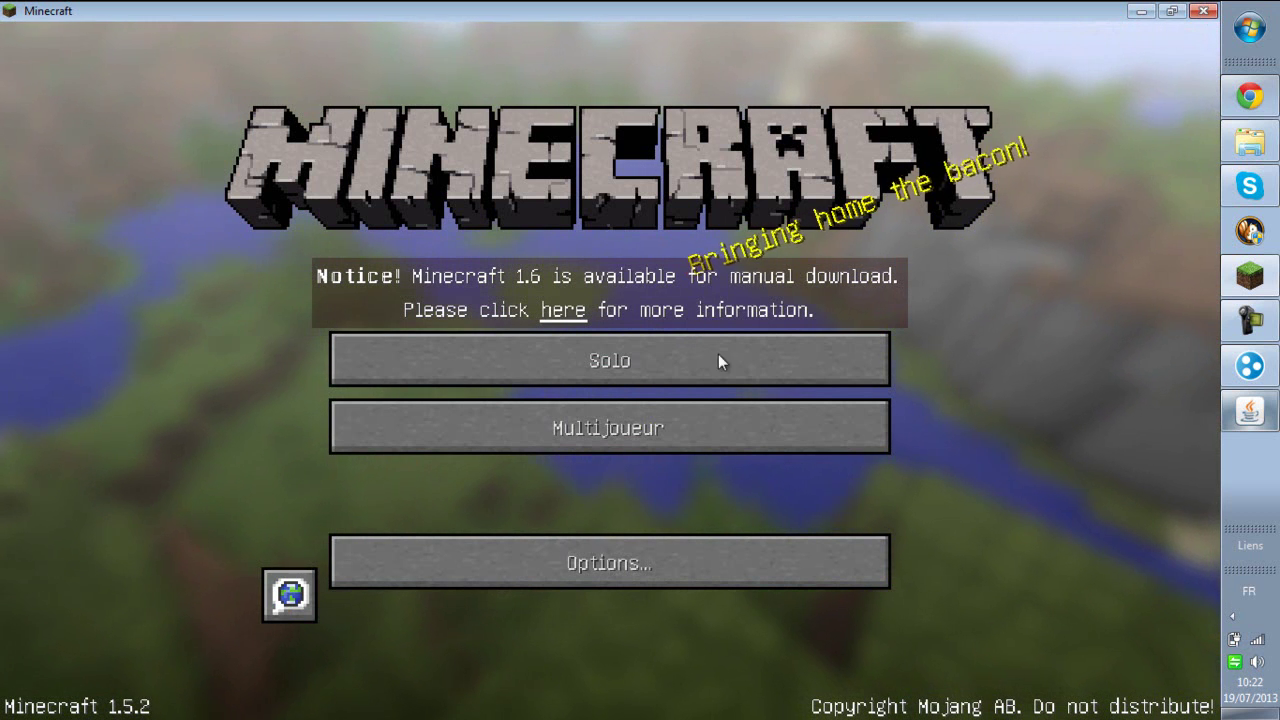
pyautogui.click(1205, 13)
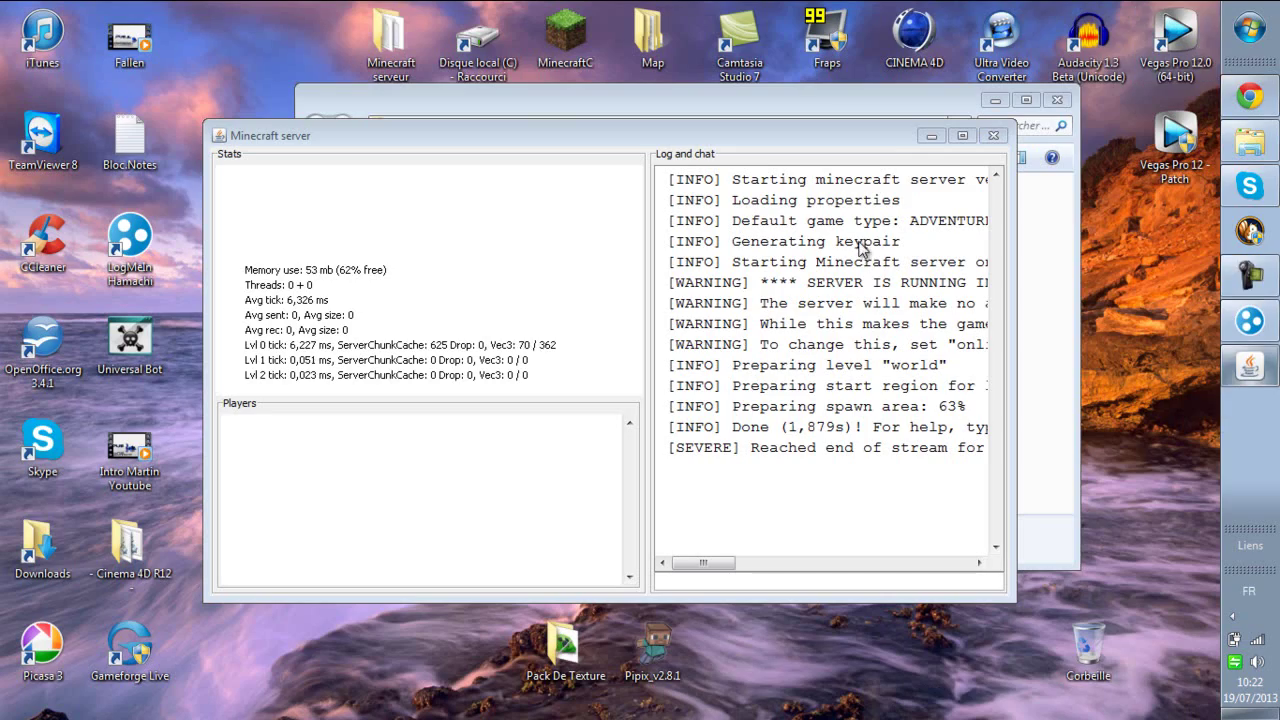
pyautogui.click(383, 35)
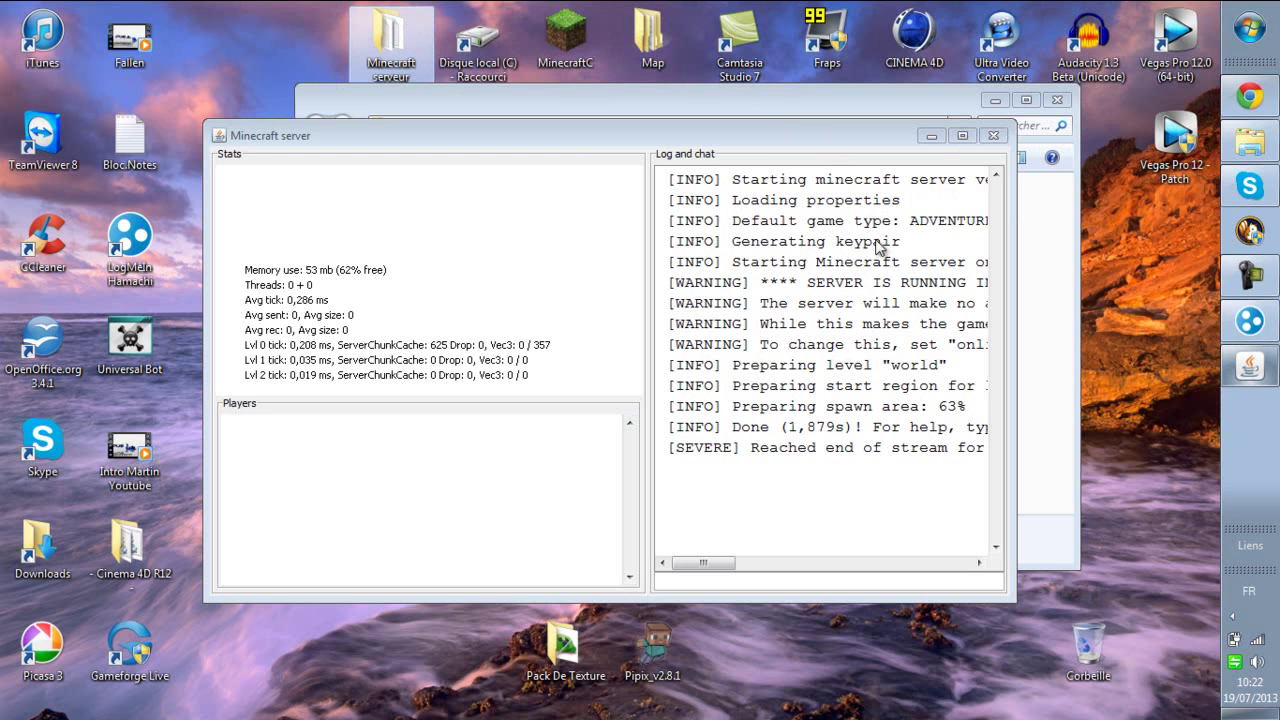
pyautogui.click(993, 135)
pyautogui.click(1058, 100)
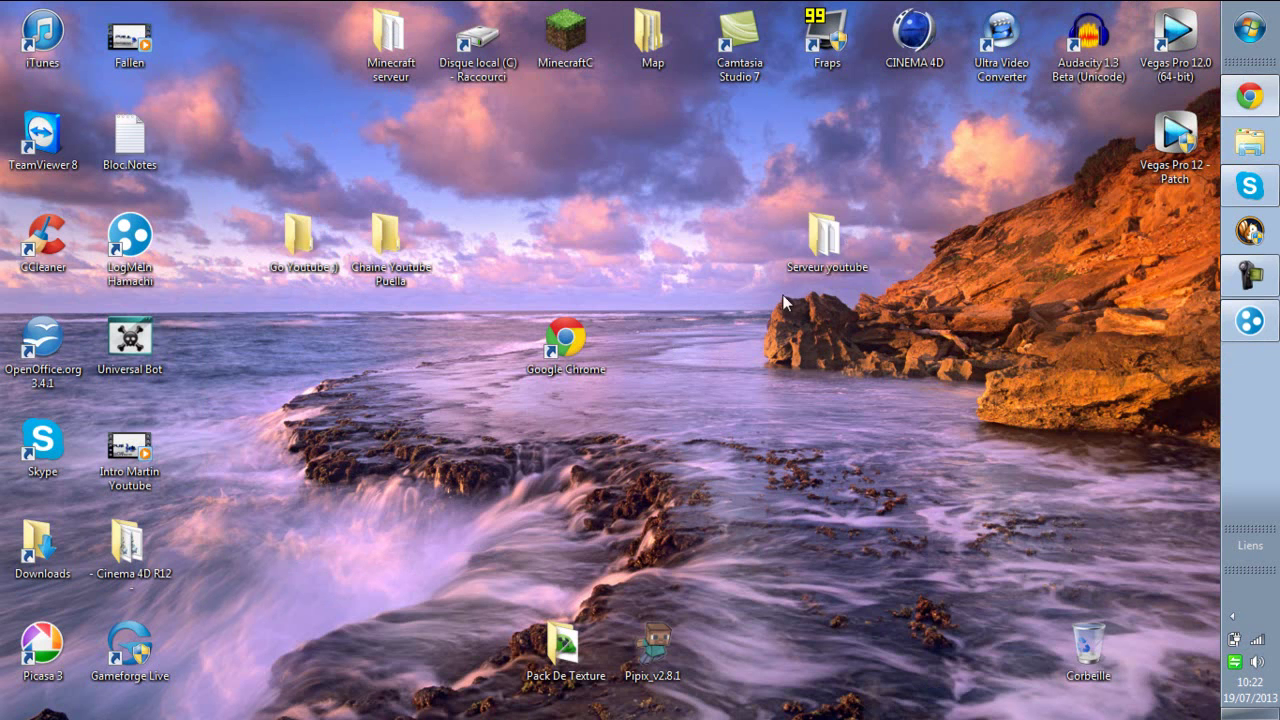
# Move the Serveur youtube folder from the desktop to the Recycle Bin.
pyautogui.rightClick(831, 221)
pyautogui.click(896, 594)
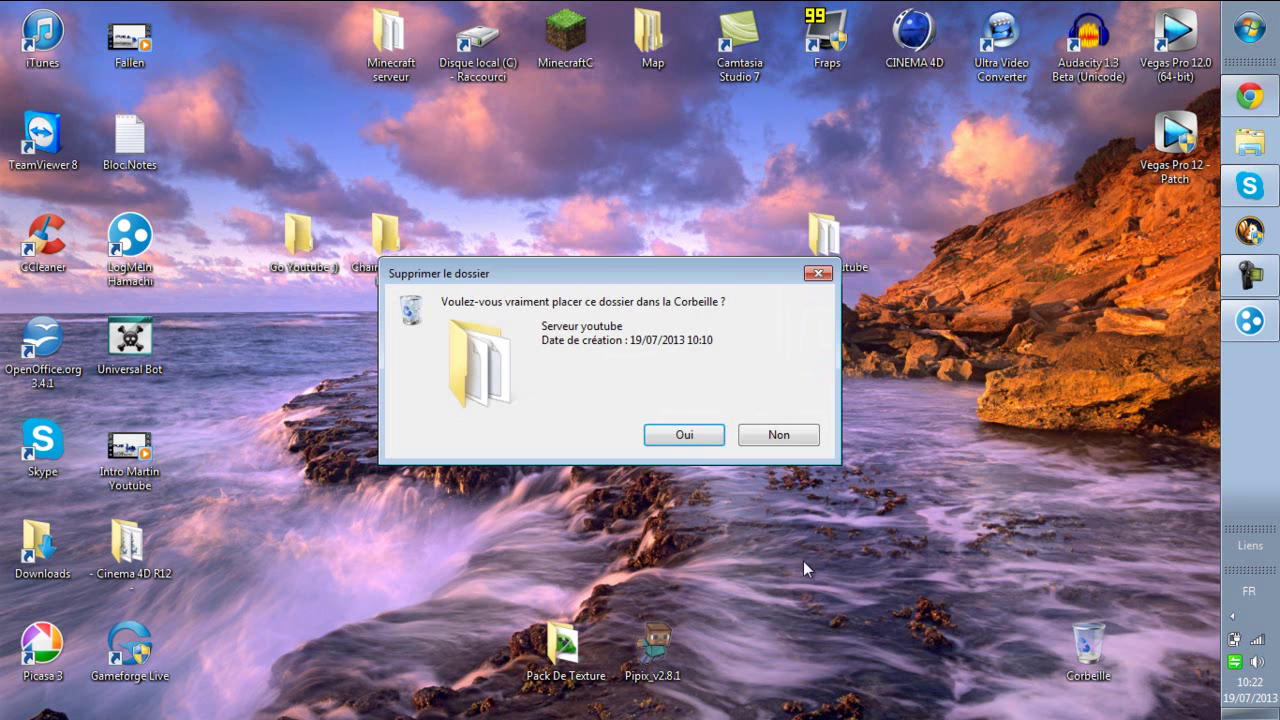
pyautogui.click(690, 437)
# Permanently delete the Serveur youtube folder from the Recycle Bin and close the bin window.
pyautogui.doubleClick(1085, 640)
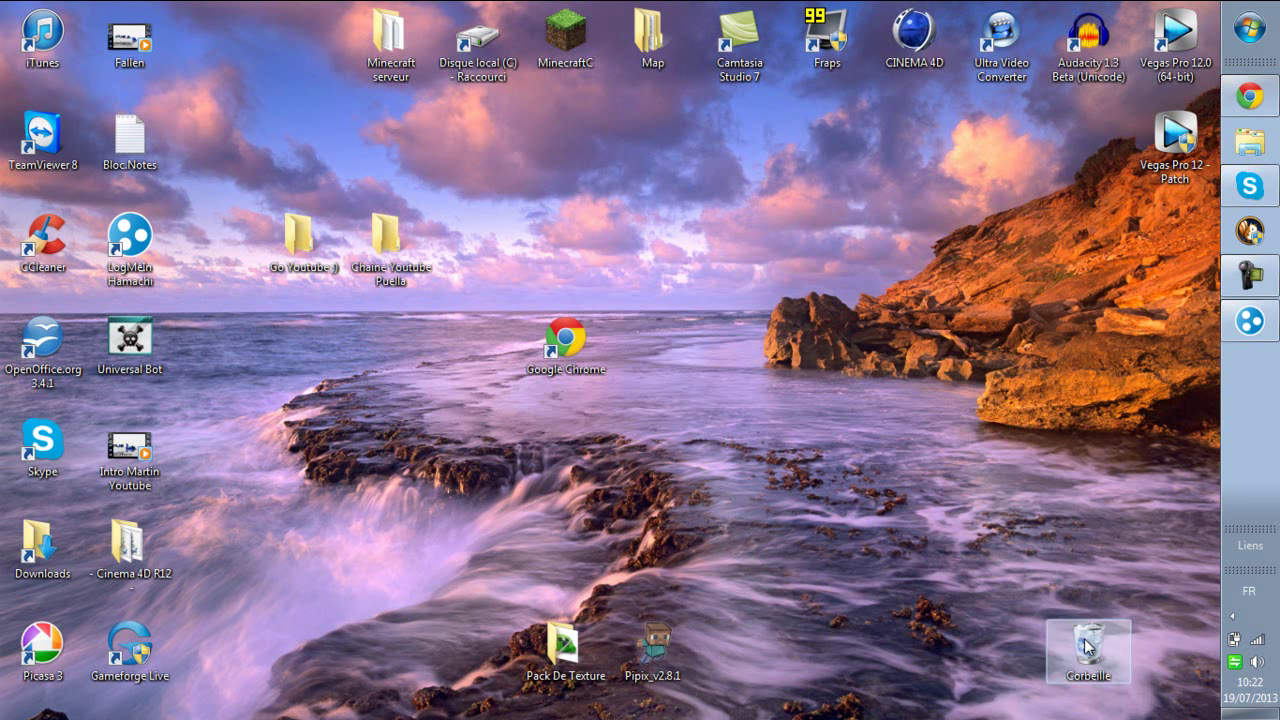
pyautogui.click(552, 220)
pyautogui.rightClick(552, 220)
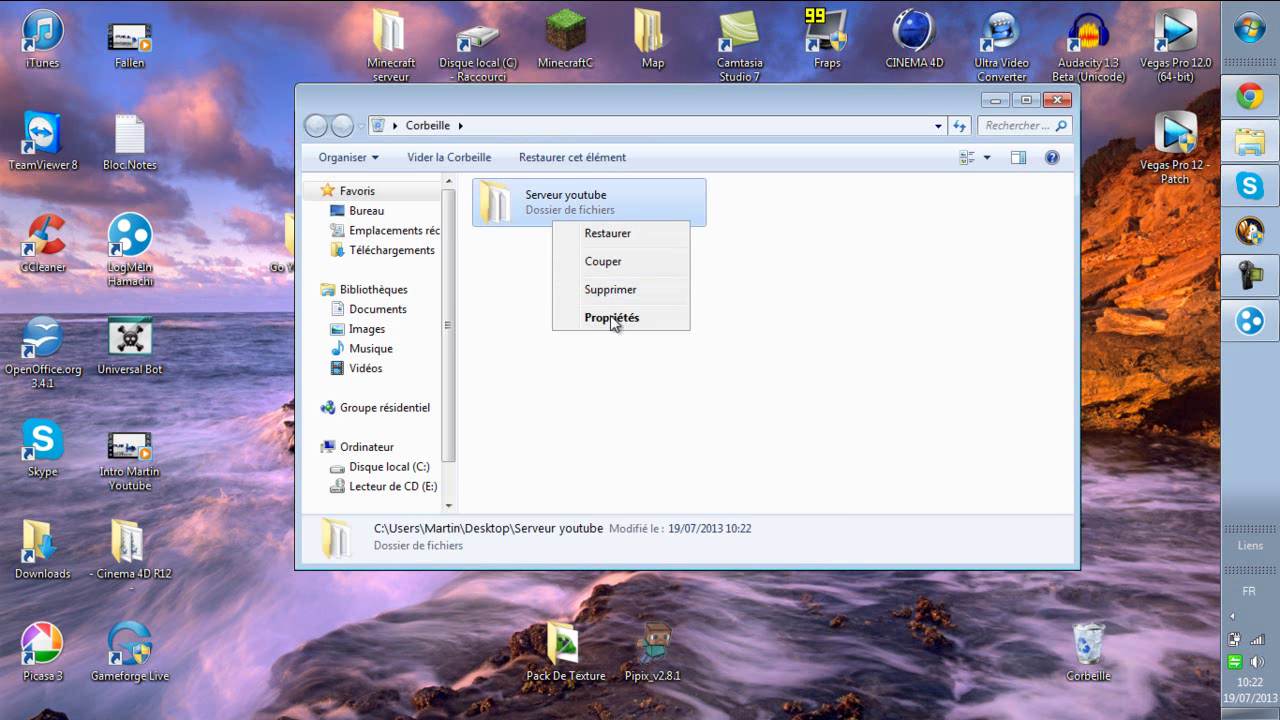
pyautogui.click(612, 289)
pyautogui.press('Return')
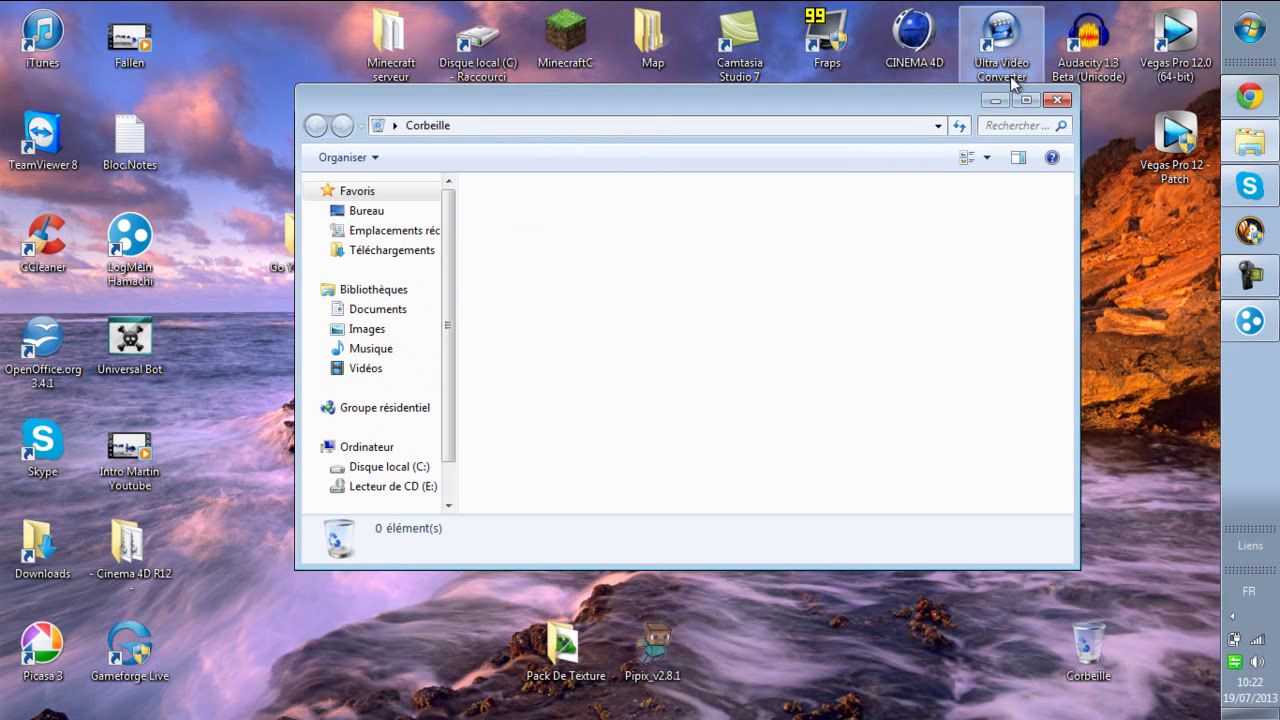
pyautogui.click(1057, 99)
# Run Minecraft_Server (1) from the desktop's Minecraft serveur folder, accepting the security warning, and close the folder window.
pyautogui.doubleClick(366, 52)
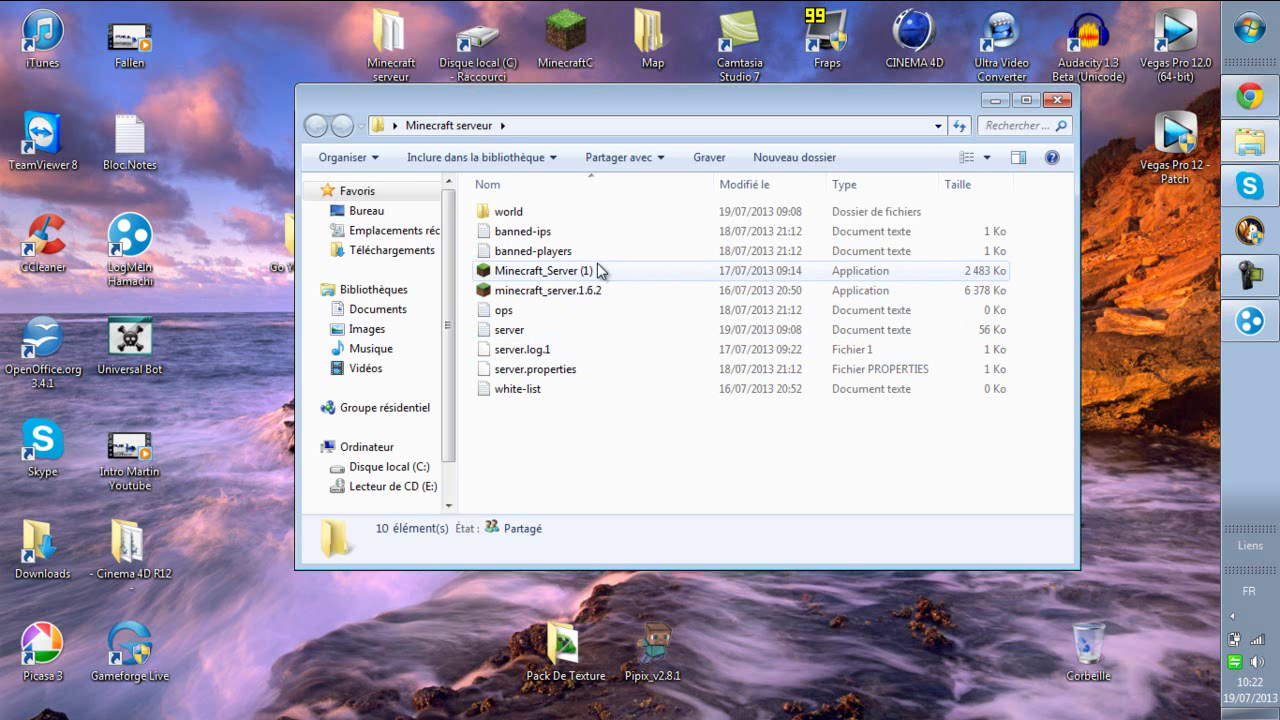
pyautogui.click(602, 292)
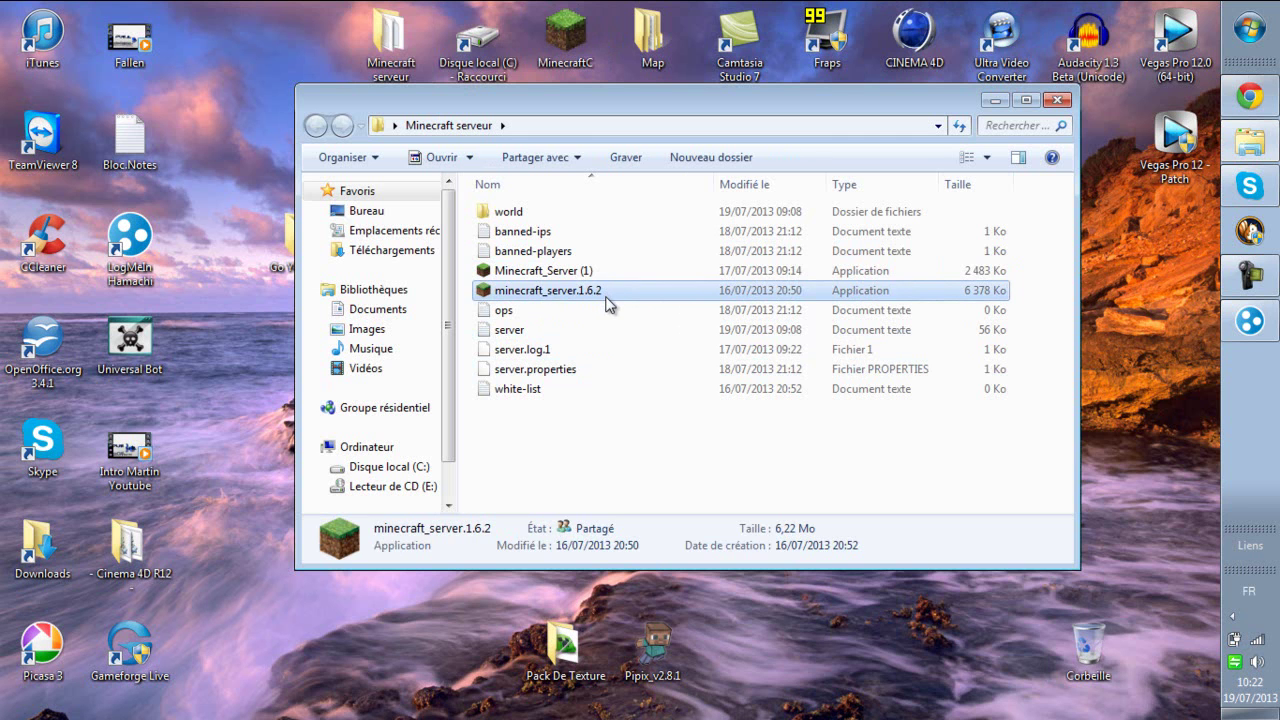
pyautogui.press('Up')
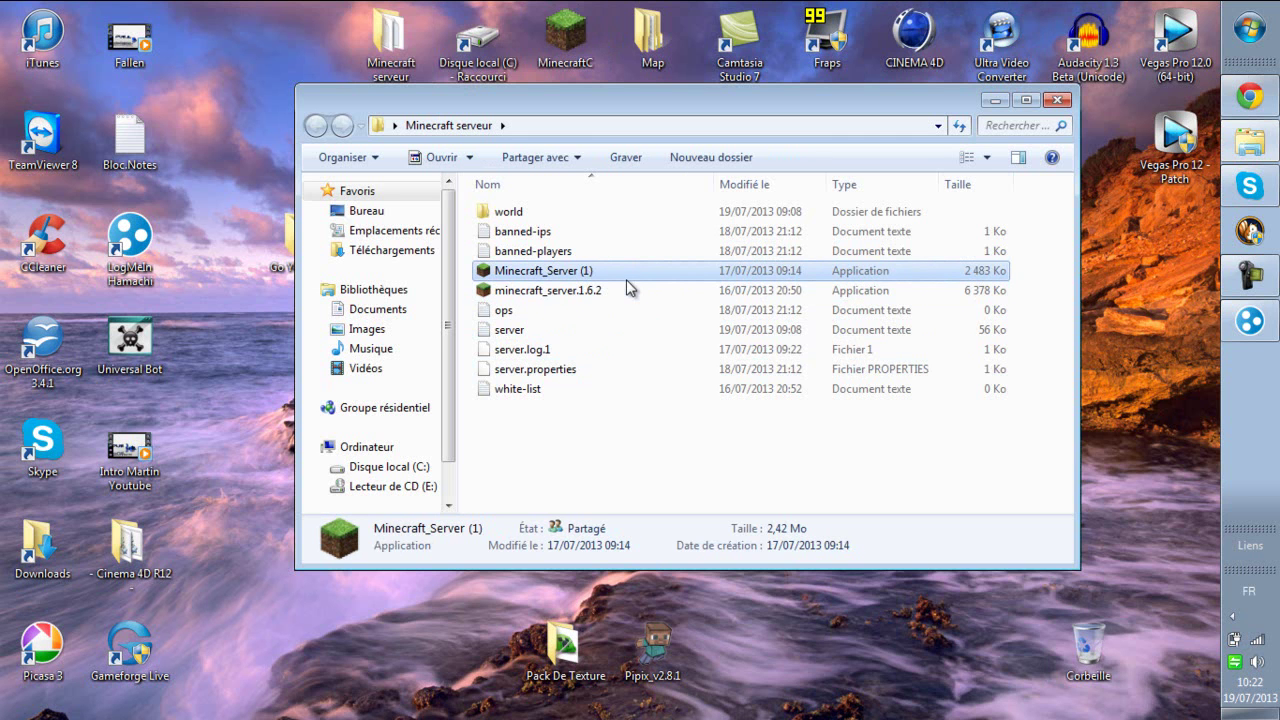
pyautogui.doubleClick(624, 272)
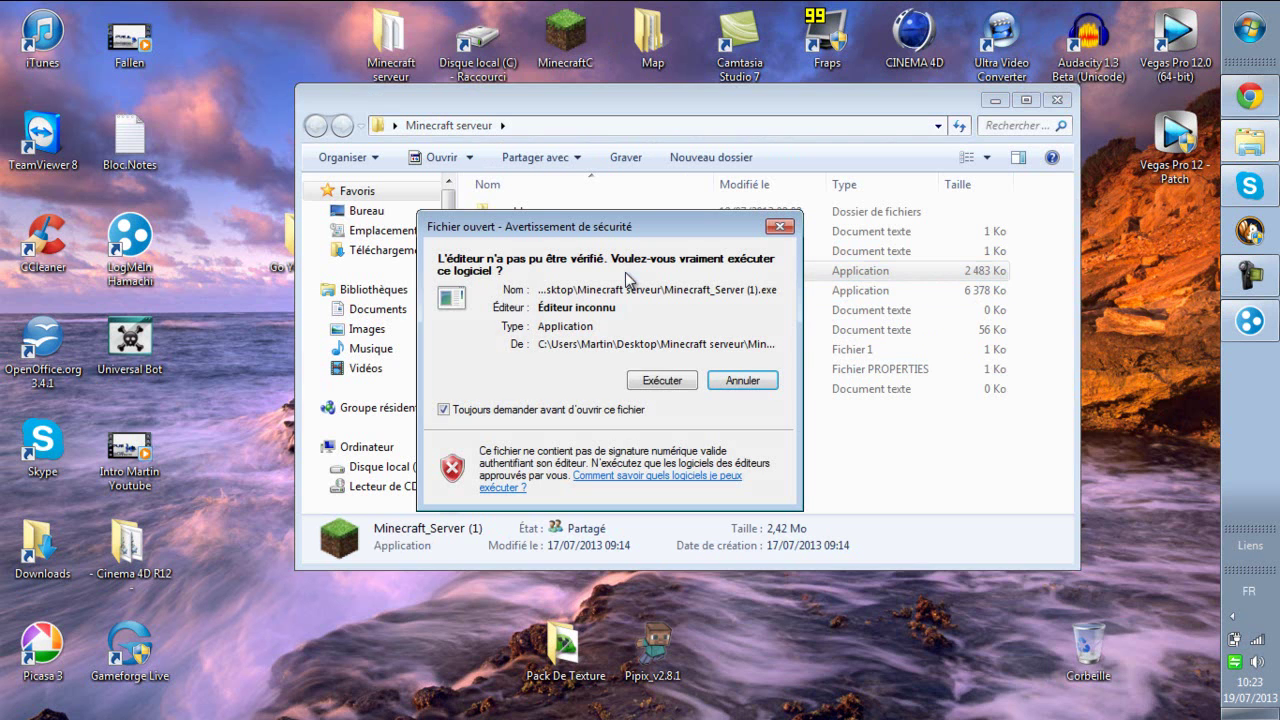
pyautogui.click(648, 381)
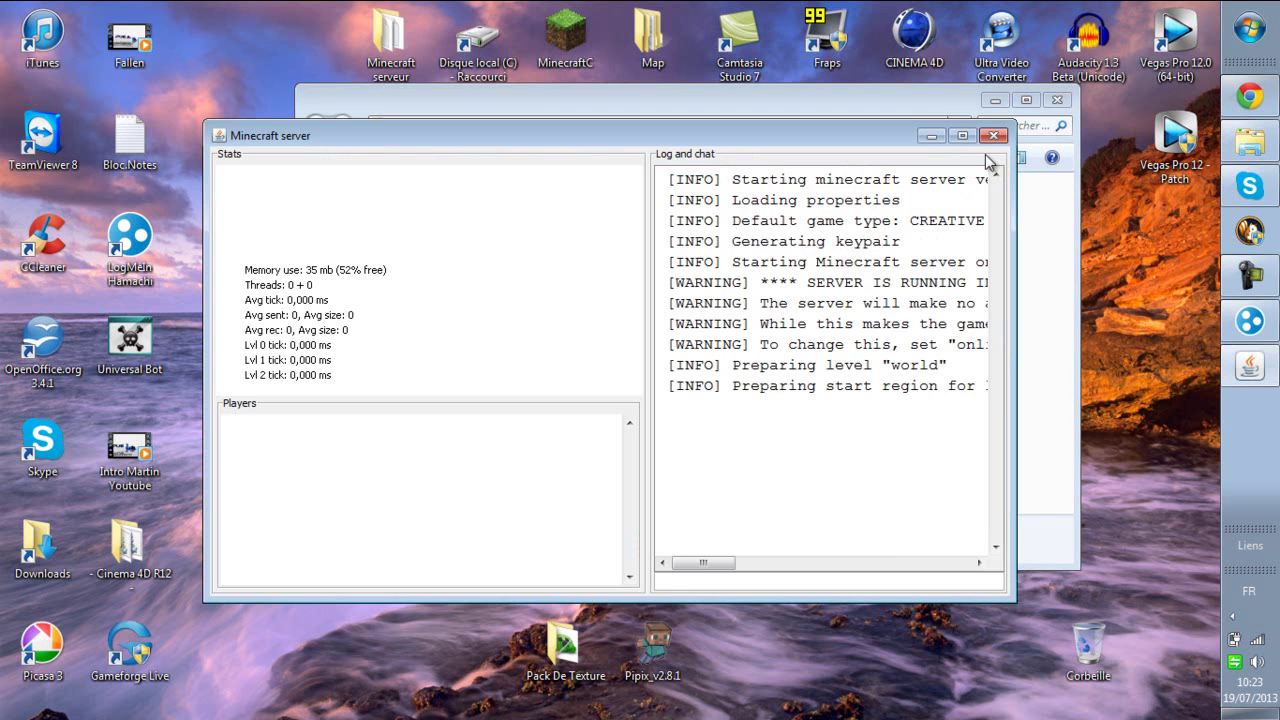
pyautogui.click(1062, 102)
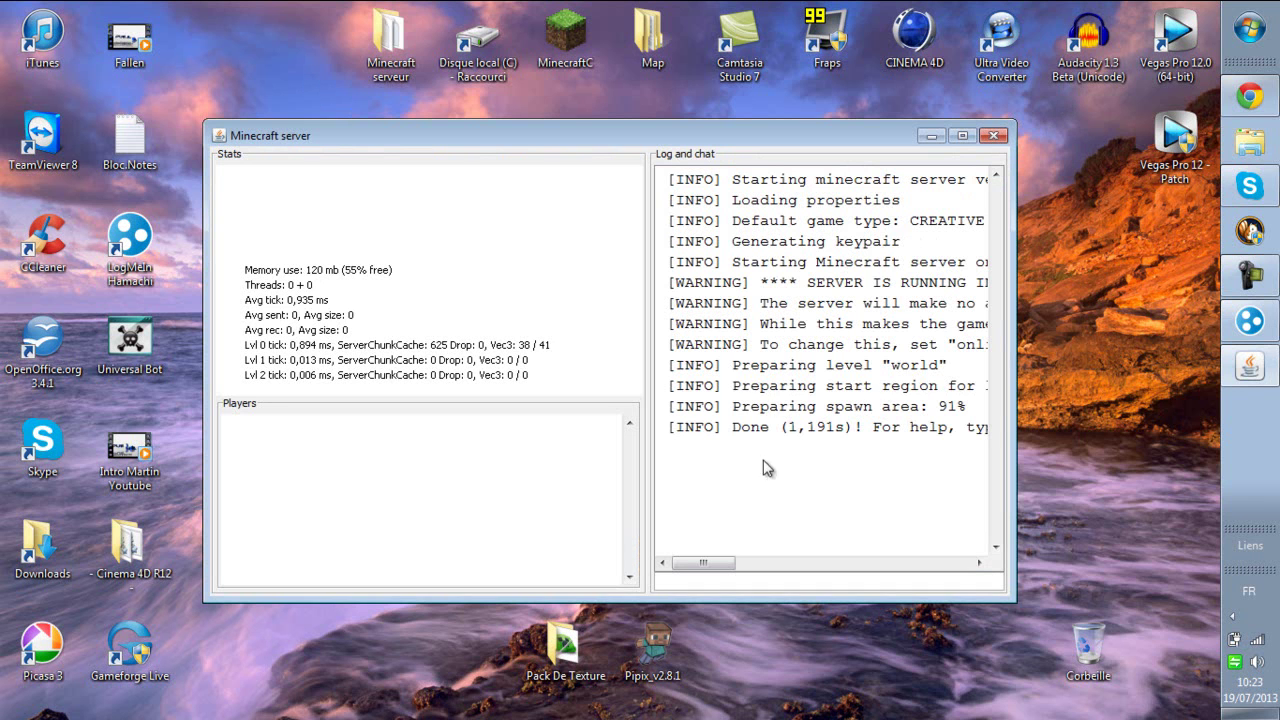
# Reopen the Minecraft serveur folder, select its world folder, and minimize the folder and server windows.
pyautogui.doubleClick(385, 66)
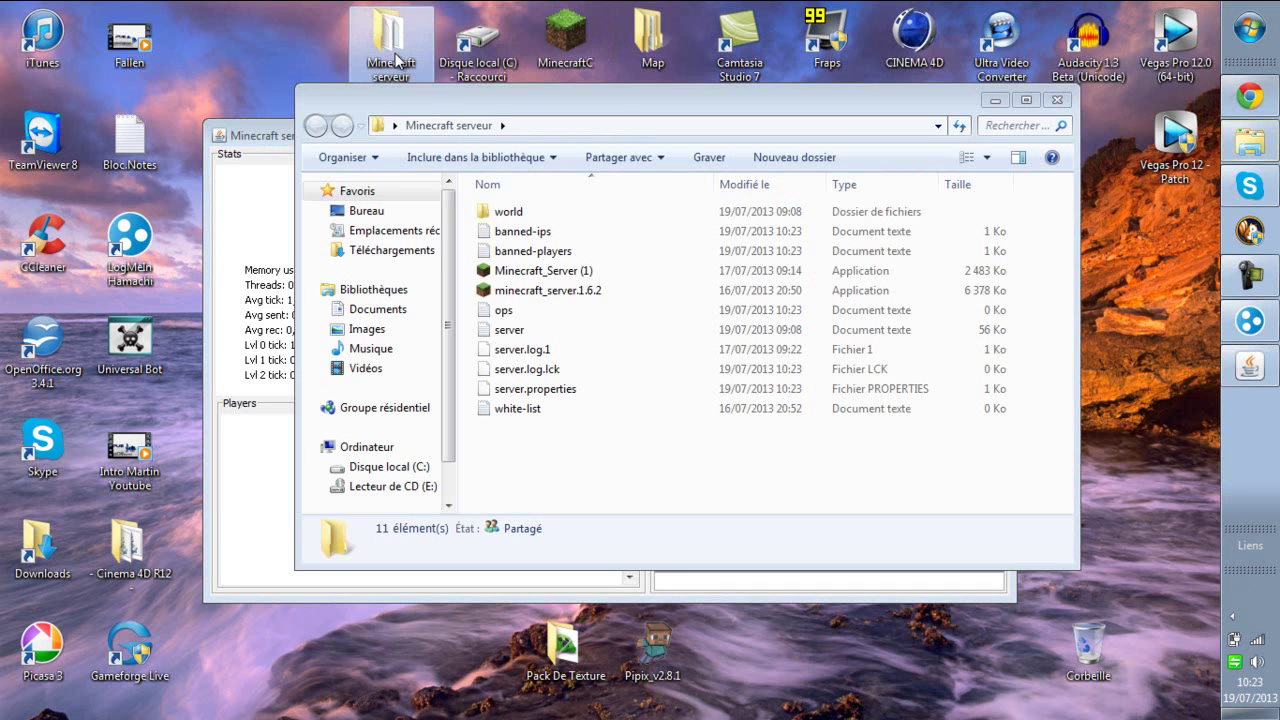
pyautogui.moveTo(613, 113); pyautogui.dragTo(531, 175)
pyautogui.click(490, 250)
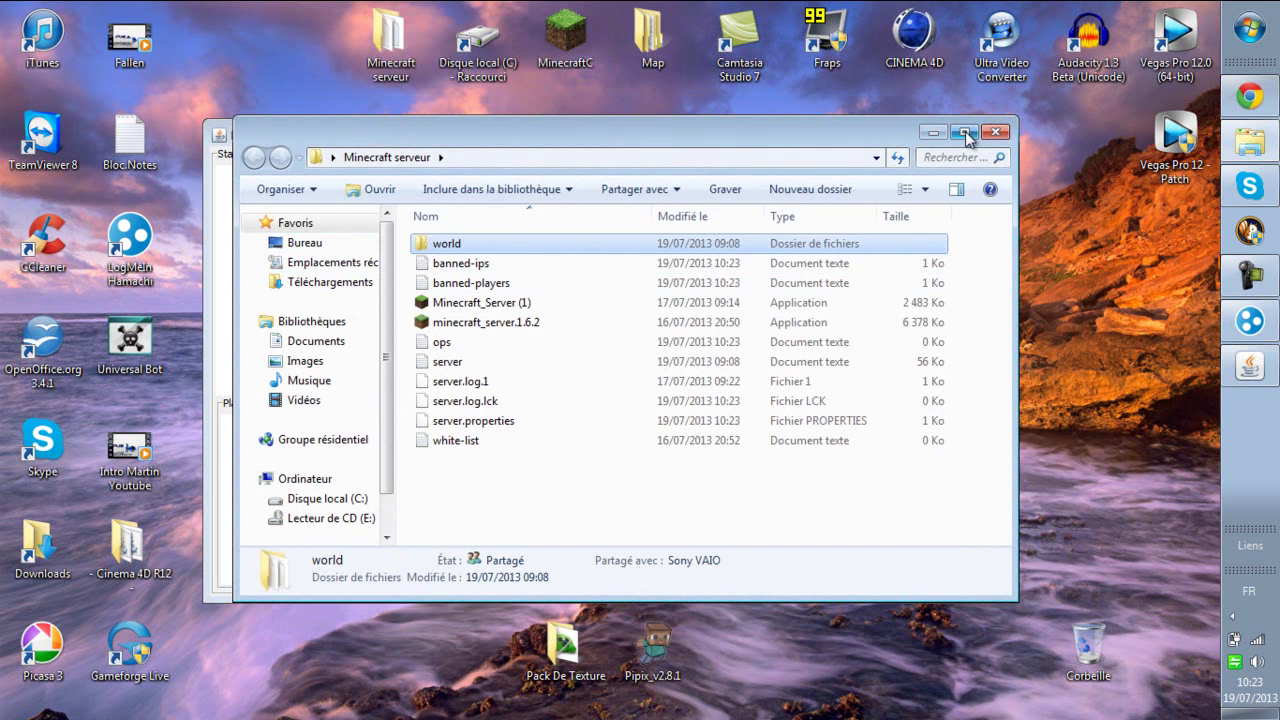
pyautogui.click(932, 133)
pyautogui.click(931, 135)
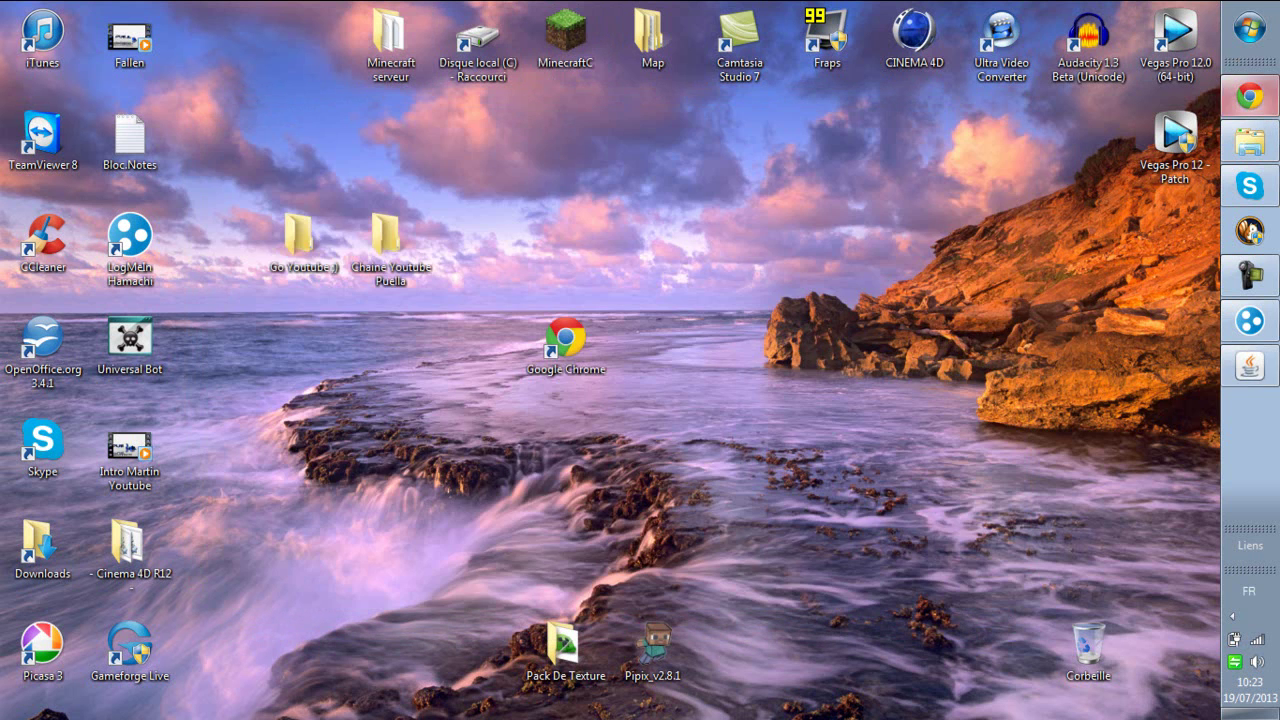
# Open minecraft-france.fr in Chrome, view the map categories under its resources, and minimize the browser.
pyautogui.click(1249, 96)
pyautogui.click(332, 45)
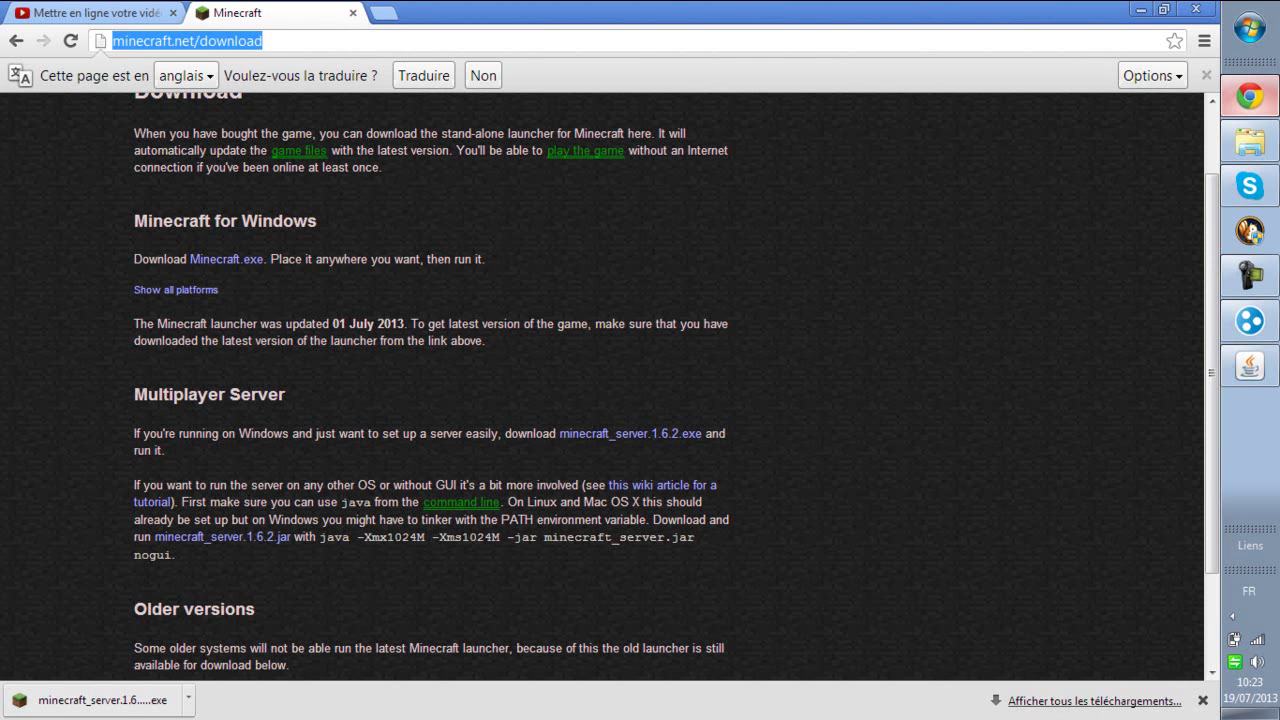
pyautogui.write('m')
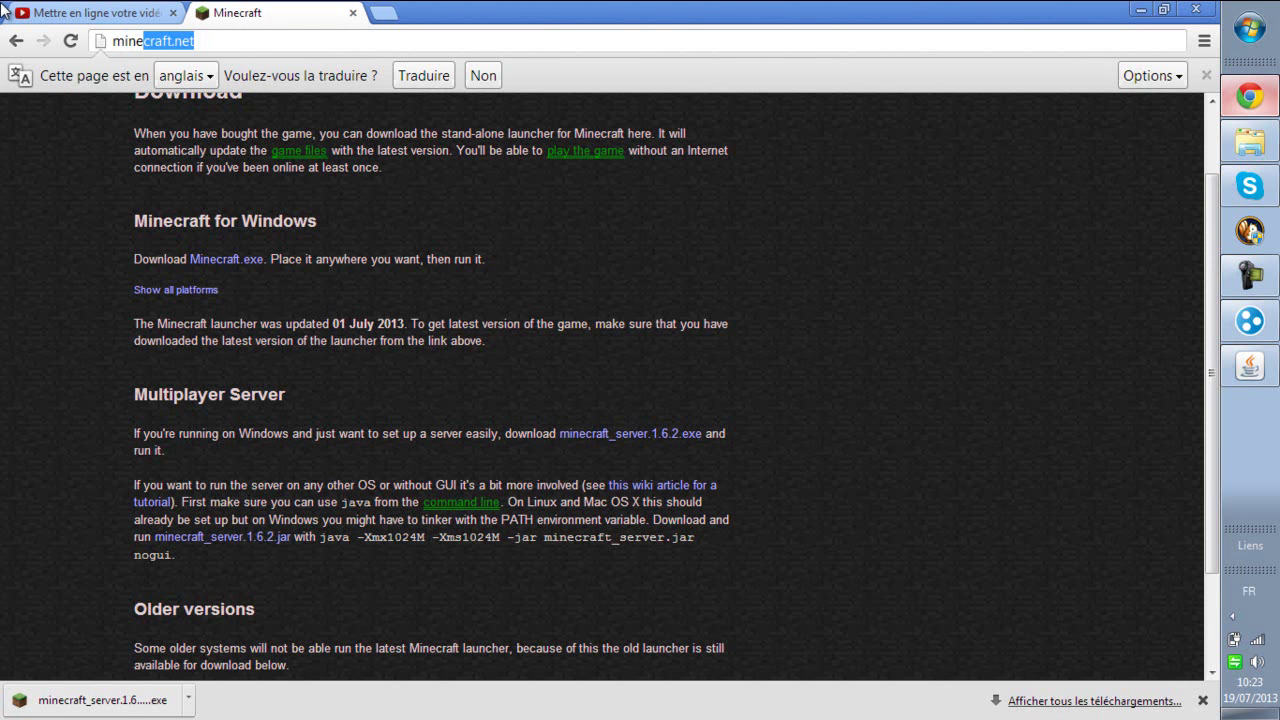
pyautogui.write('inecraft-france.fr')
pyautogui.press('Return')
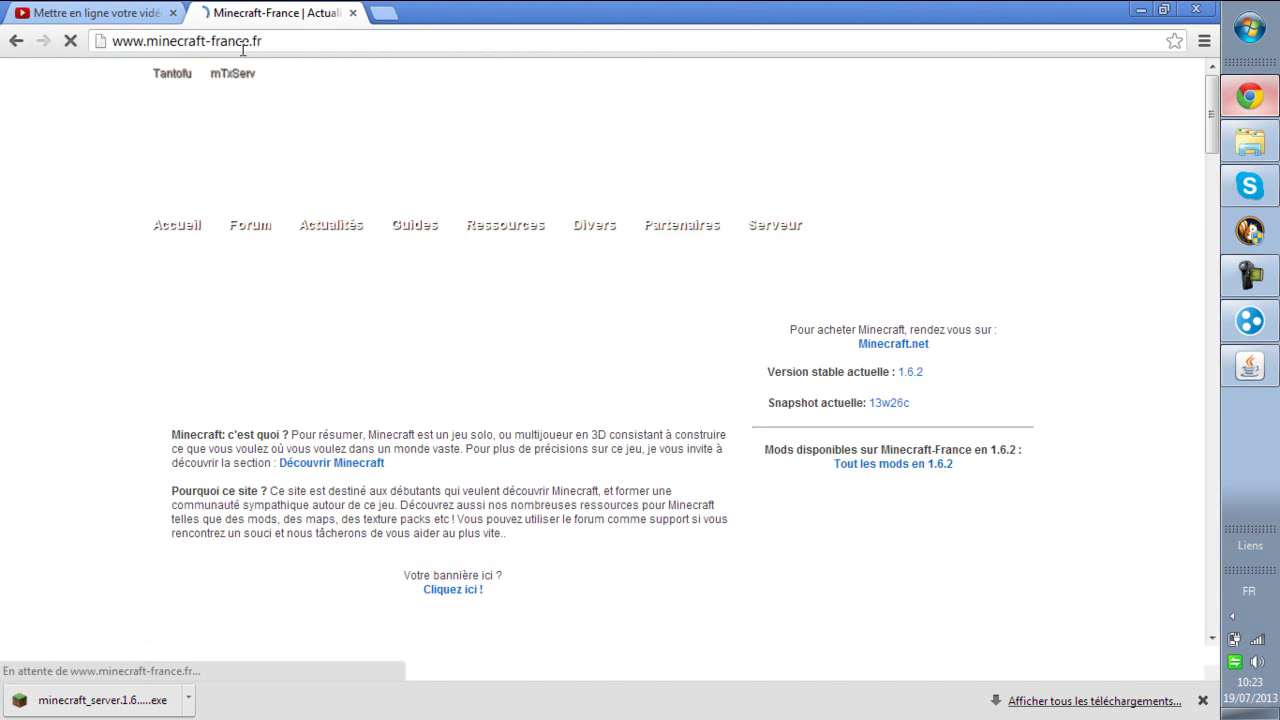
pyautogui.moveTo(518, 215)
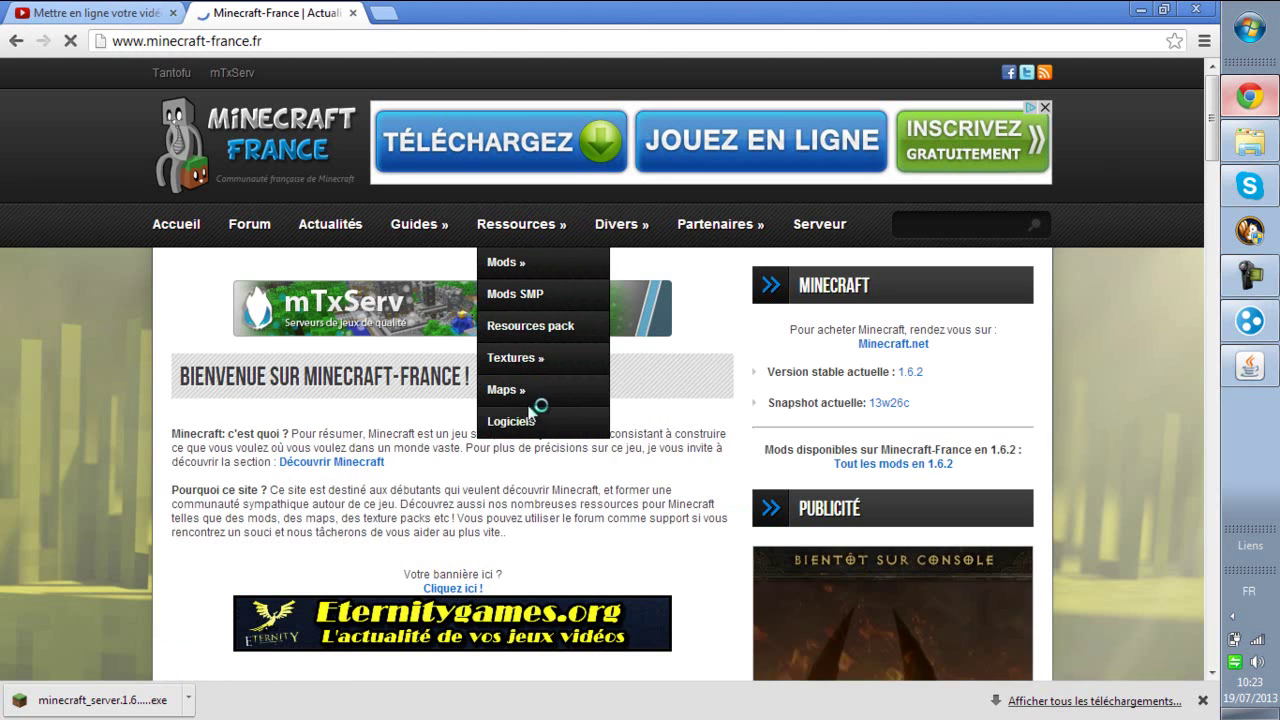
pyautogui.moveTo(515, 395)
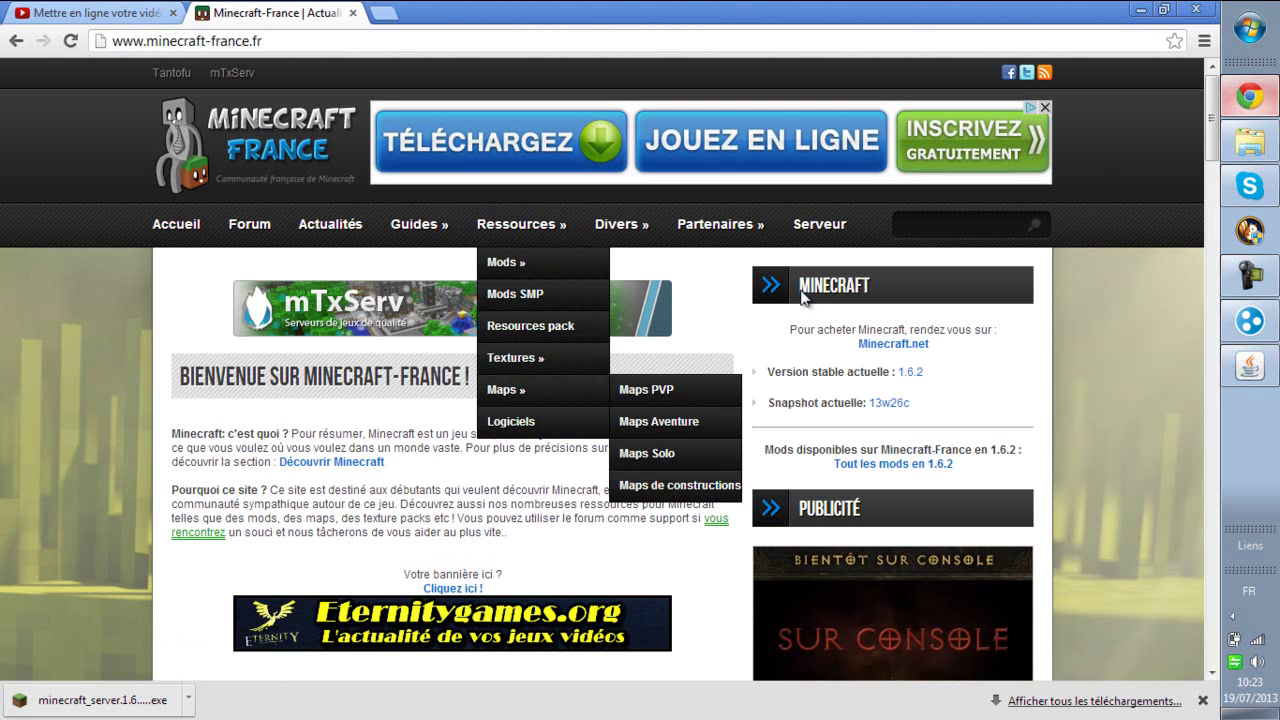
pyautogui.click(1141, 9)
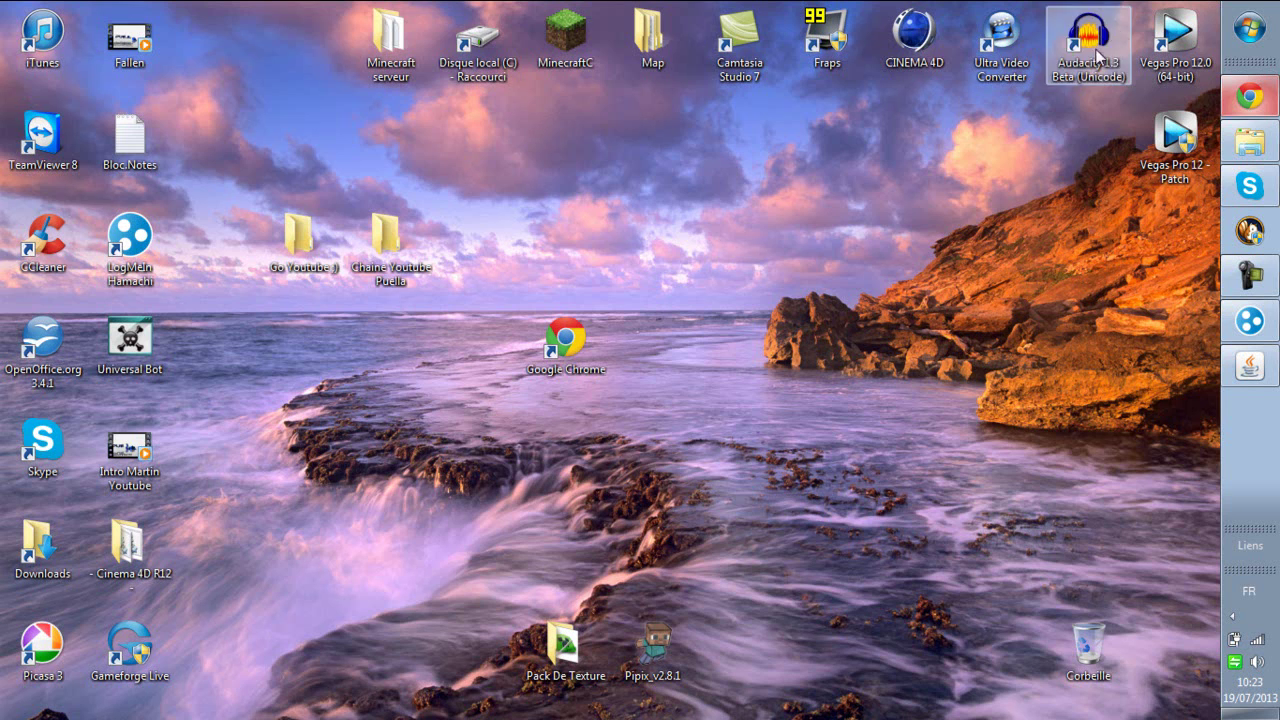
# Open the desktop's Map folder, search the computer for "ruin", and open the Ruins of the Dead MP V5.1.zip archive.
pyautogui.doubleClick(668, 23)
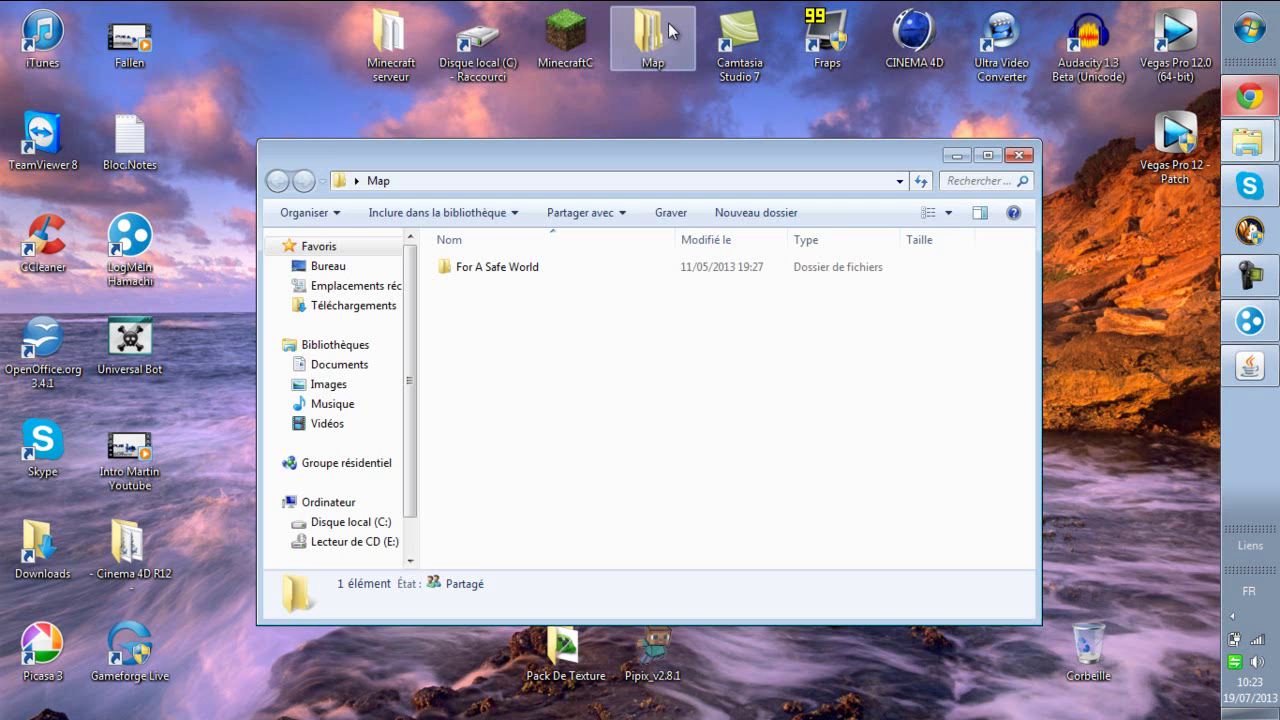
pyautogui.click(584, 271)
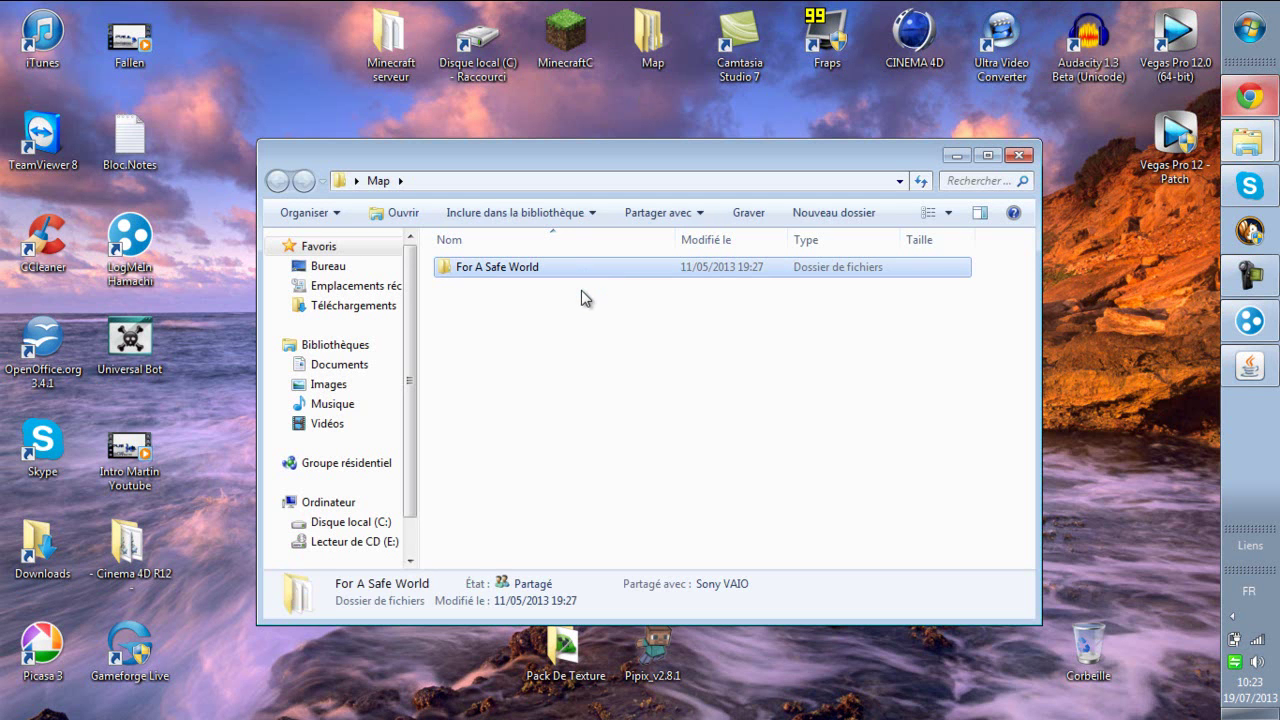
pyautogui.click(1266, 27)
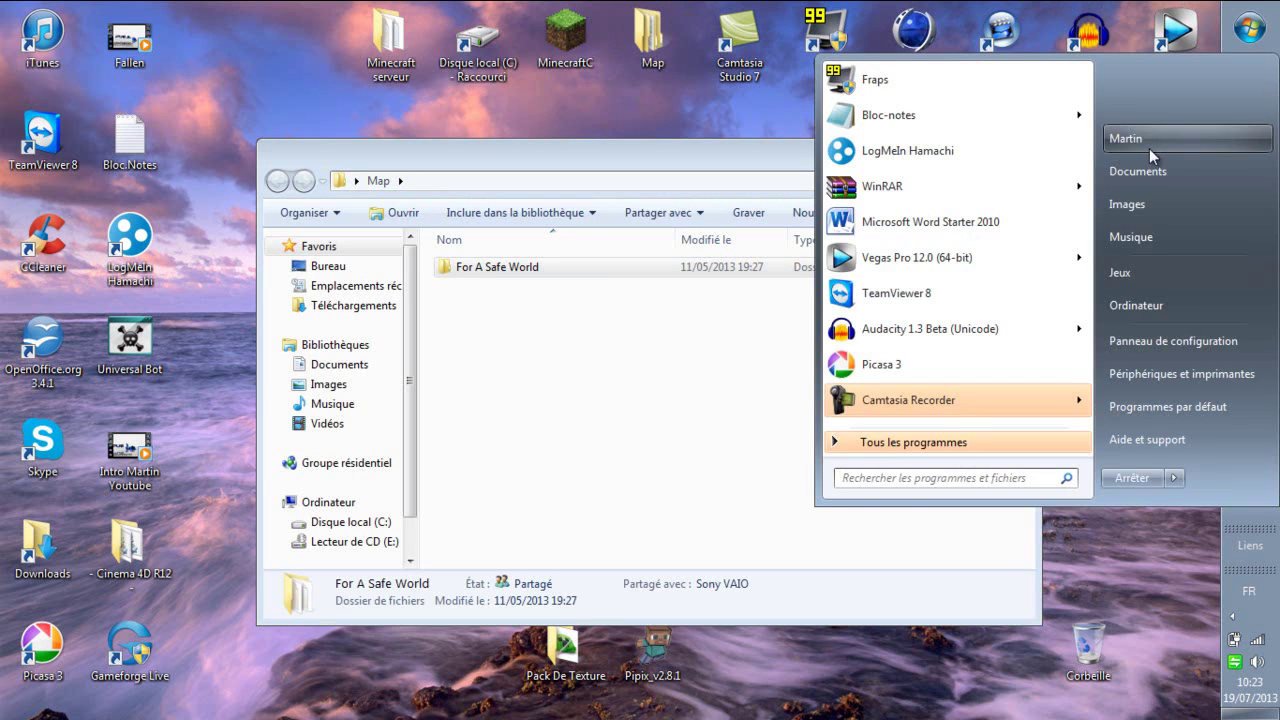
pyautogui.write('rui')
pyautogui.write('n')
pyautogui.press('BackSpace')
pyautogui.write('in')
pyautogui.click(993, 116)
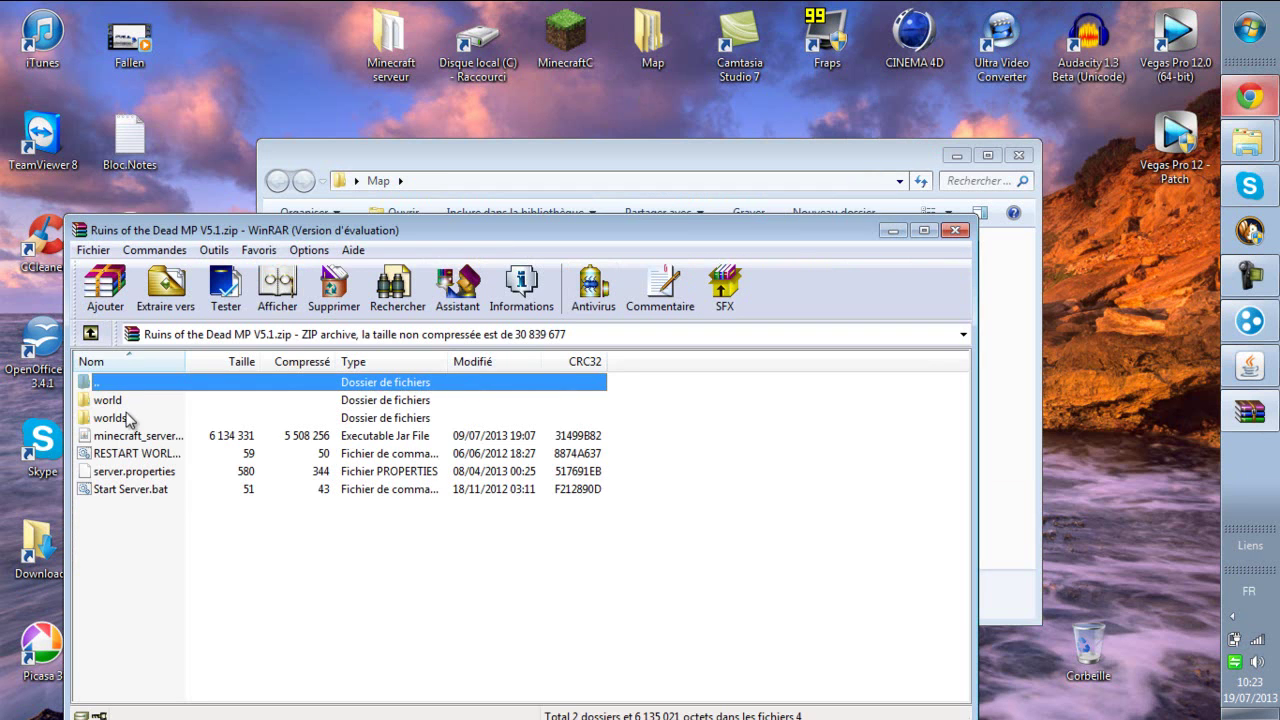
# Extract the archive's world folder into the Map folder, close the archive, and select the For A Safe World folder.
pyautogui.click(592, 485)
pyautogui.moveTo(333, 402); pyautogui.dragTo(897, 349)
pyautogui.moveTo(1024, 315); pyautogui.dragTo(1024, 318)
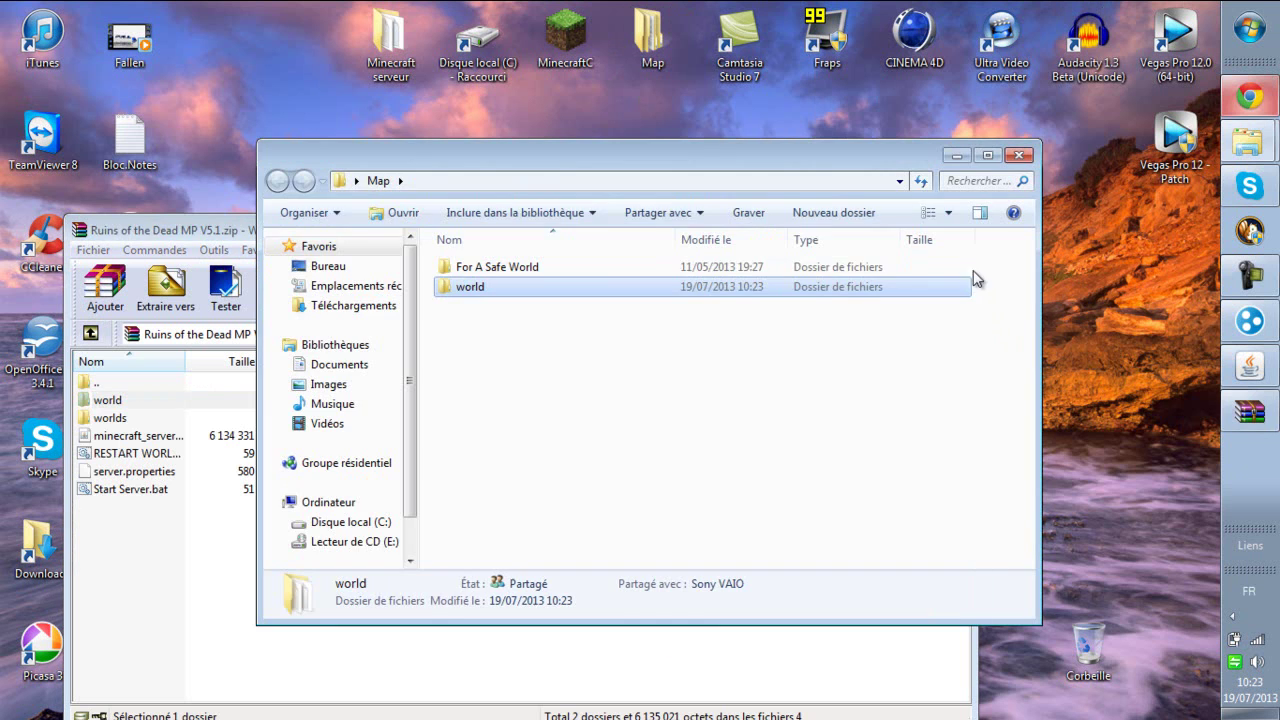
pyautogui.click(135, 238)
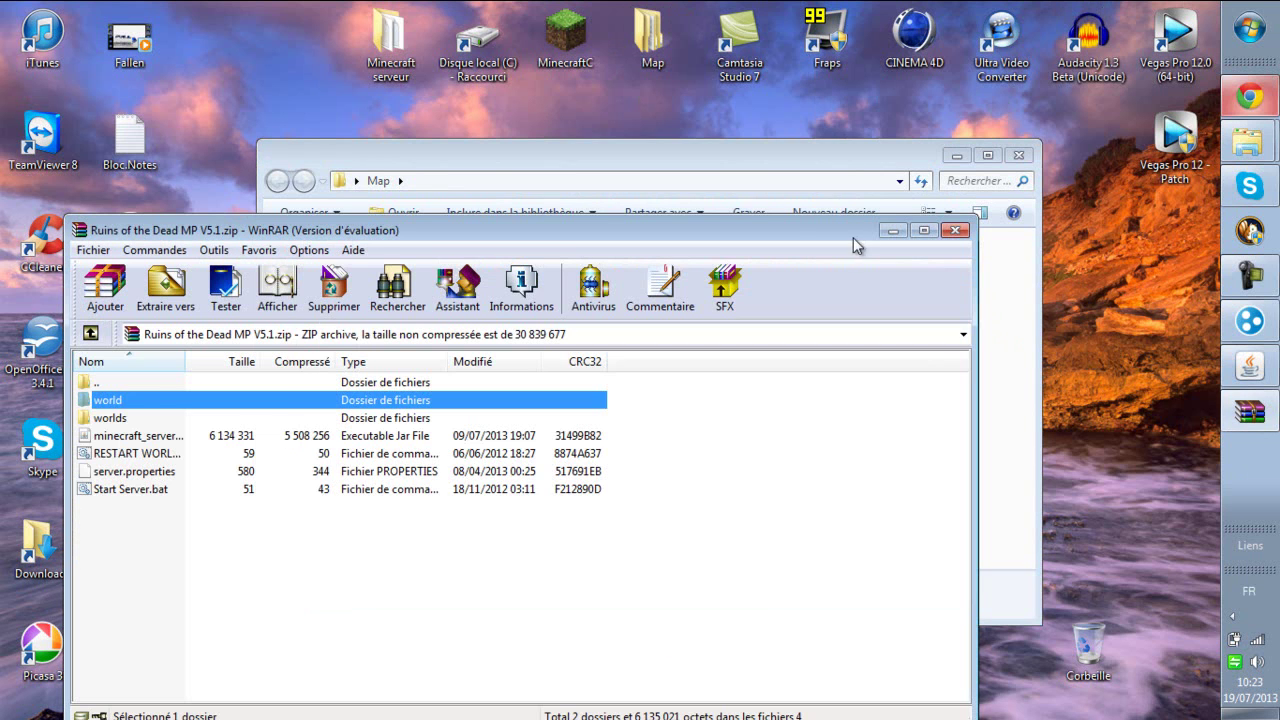
pyautogui.click(947, 236)
pyautogui.click(514, 271)
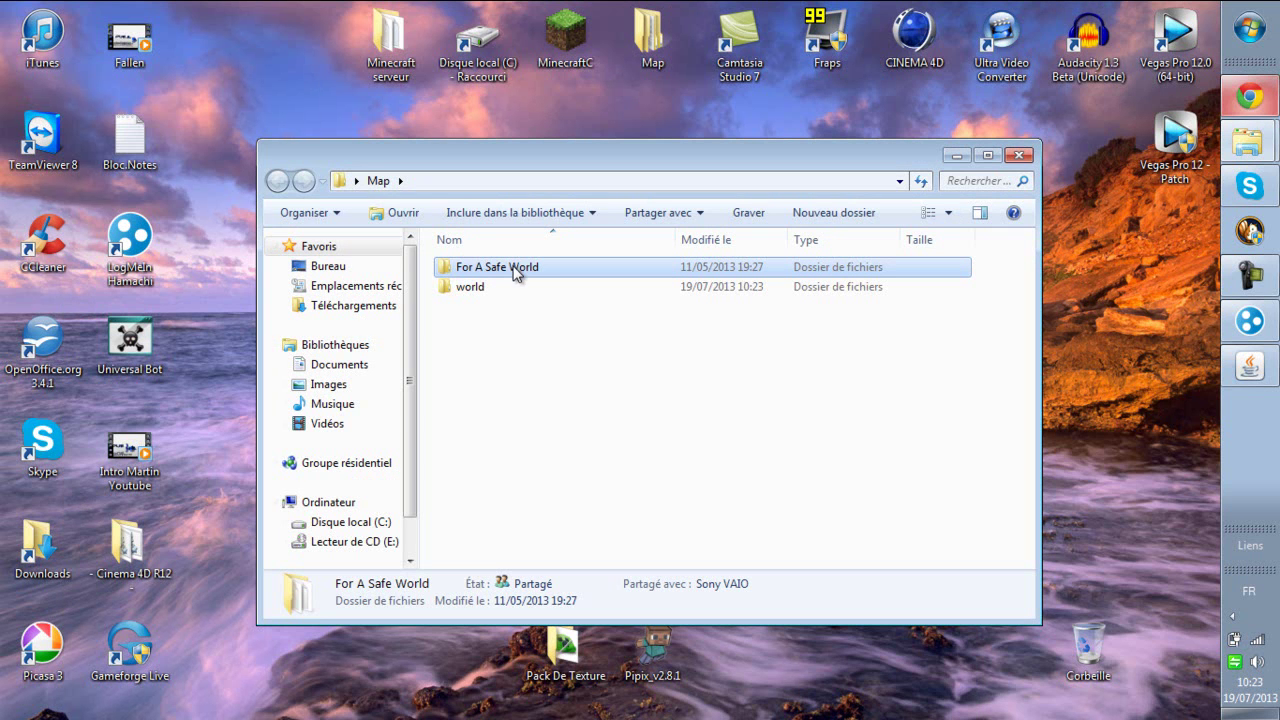
# Bring up the Minecraft serveur folder beside the Map folder and try to delete its world folder.
pyautogui.click(1256, 158)
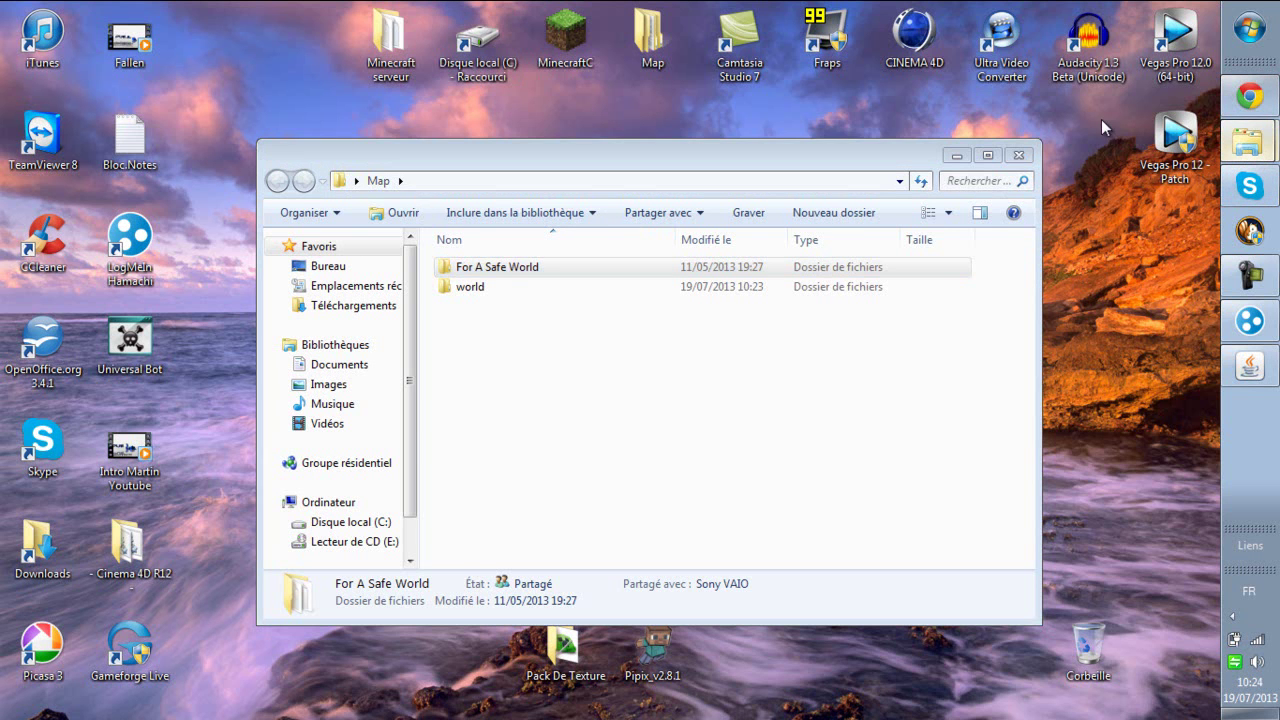
pyautogui.moveTo(703, 140); pyautogui.dragTo(578, 387)
pyautogui.rightClick(466, 493)
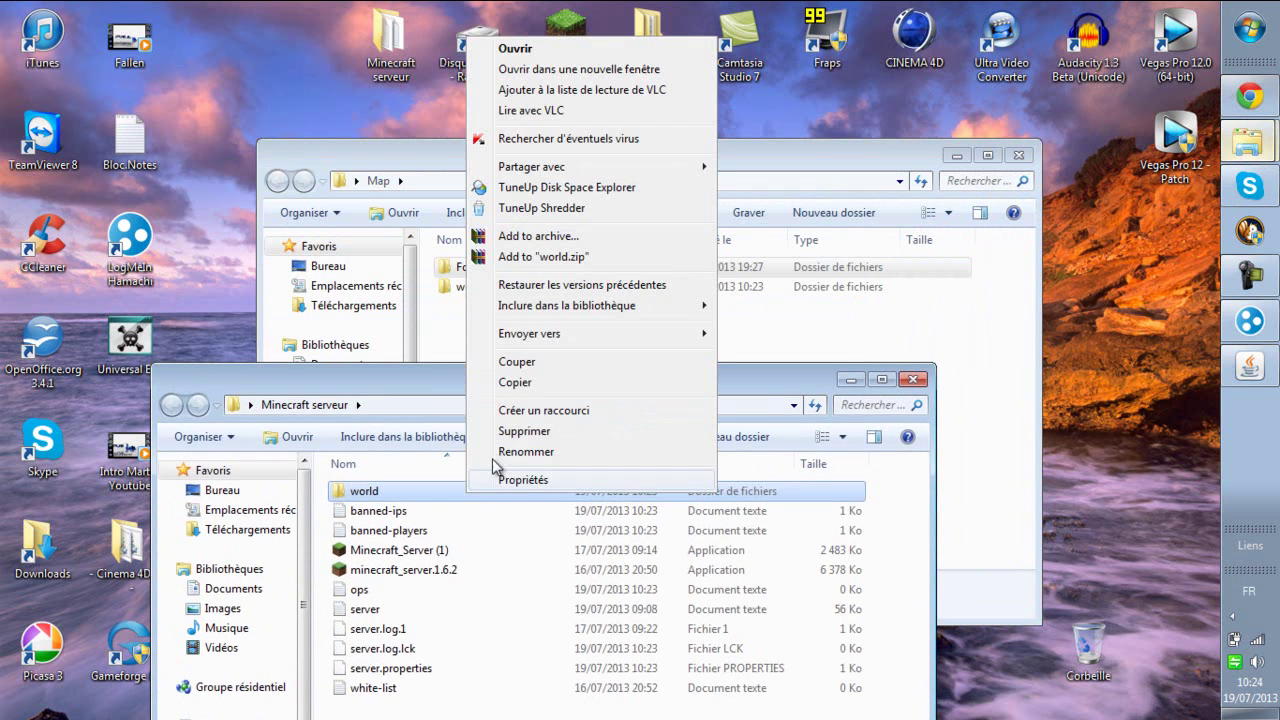
pyautogui.click(524, 431)
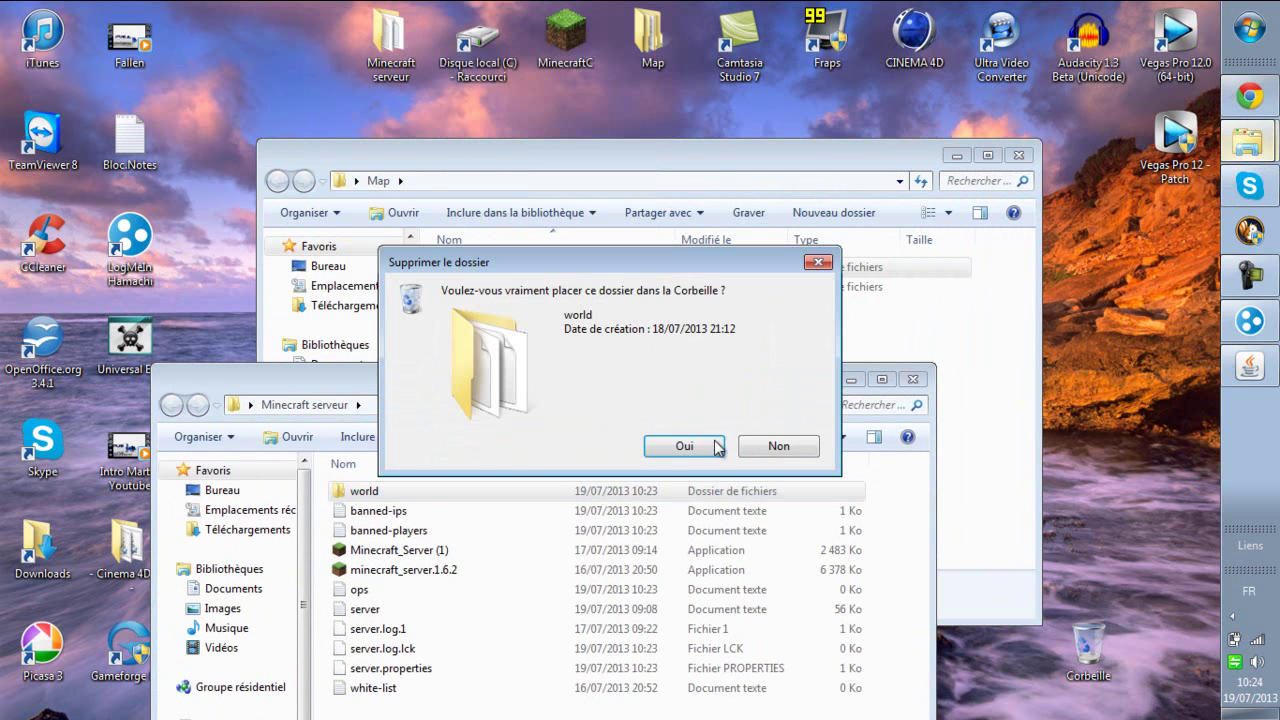
pyautogui.click(686, 447)
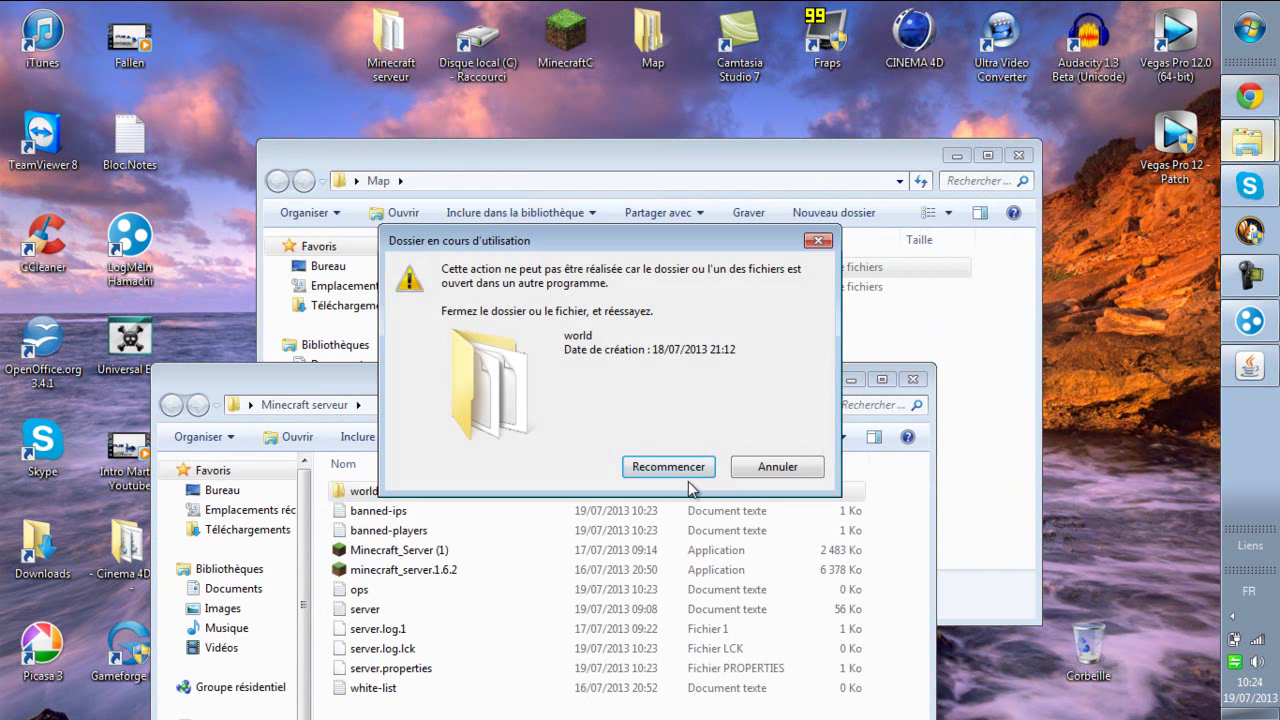
pyautogui.click(733, 468)
# Close the running Minecraft server and delete the world folder from the Minecraft serveur folder.
pyautogui.click(1249, 372)
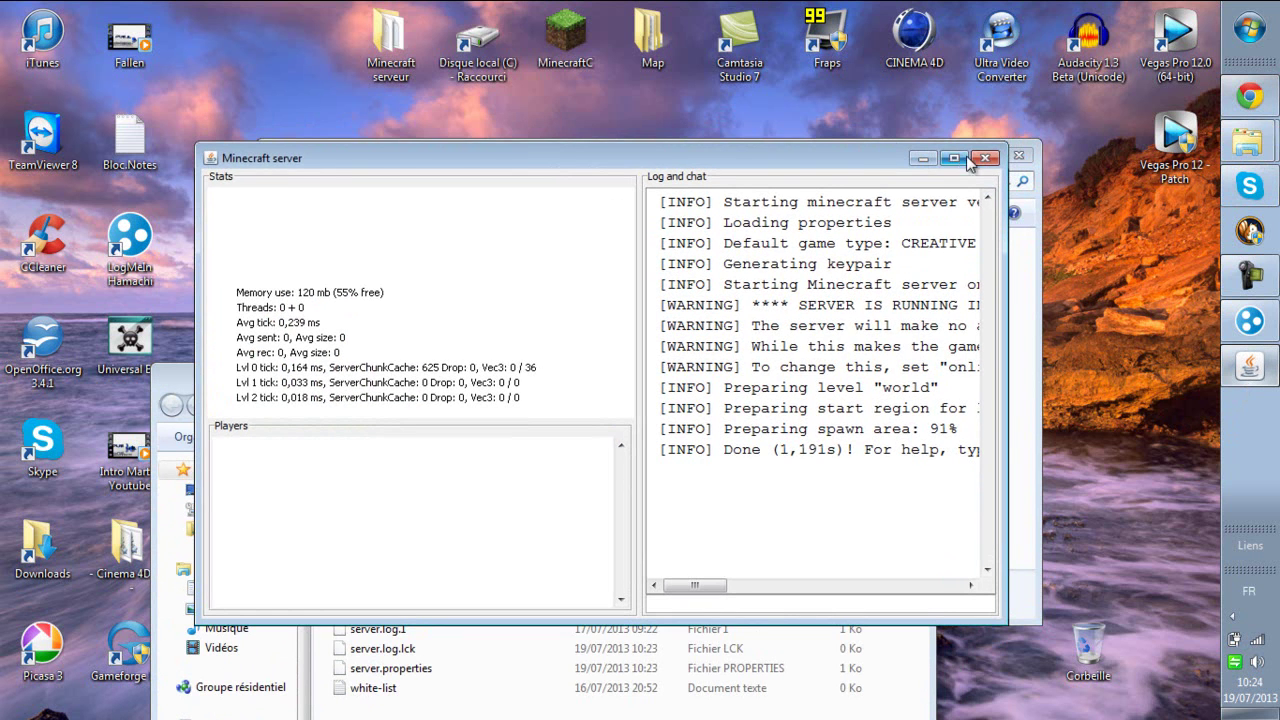
pyautogui.click(986, 158)
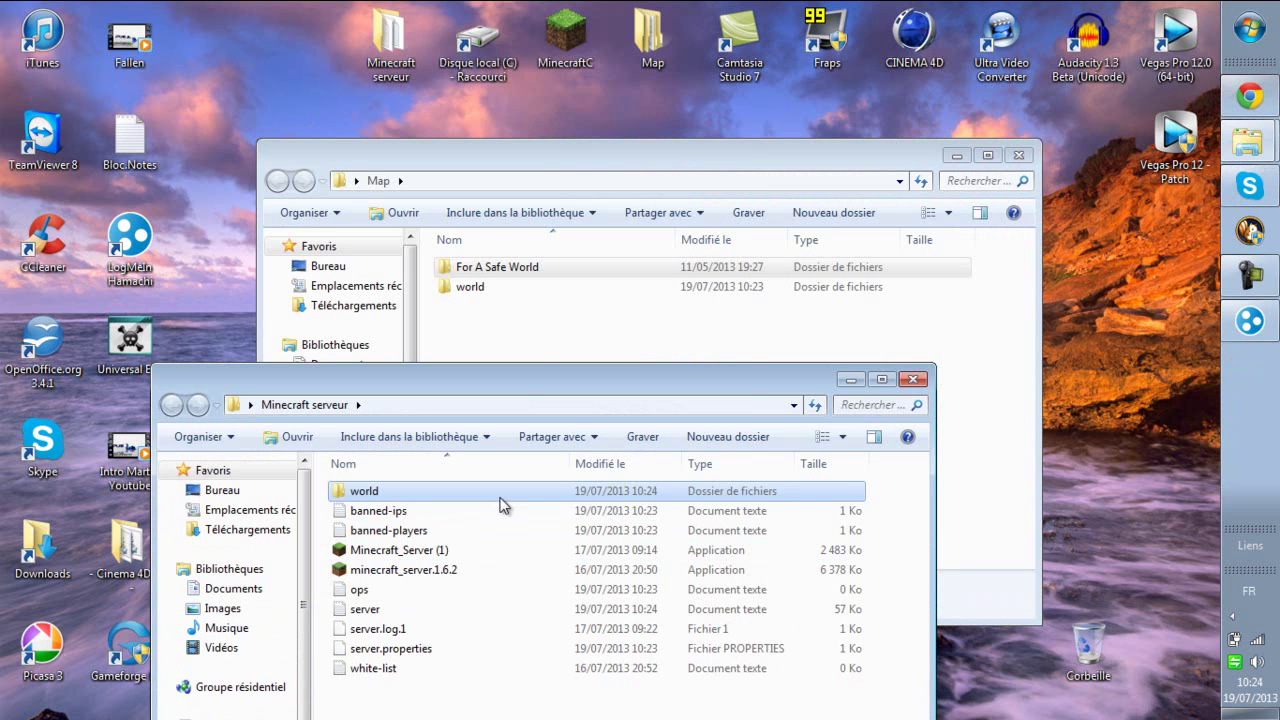
pyautogui.rightClick(502, 505)
pyautogui.click(425, 500)
pyautogui.rightClick(508, 496)
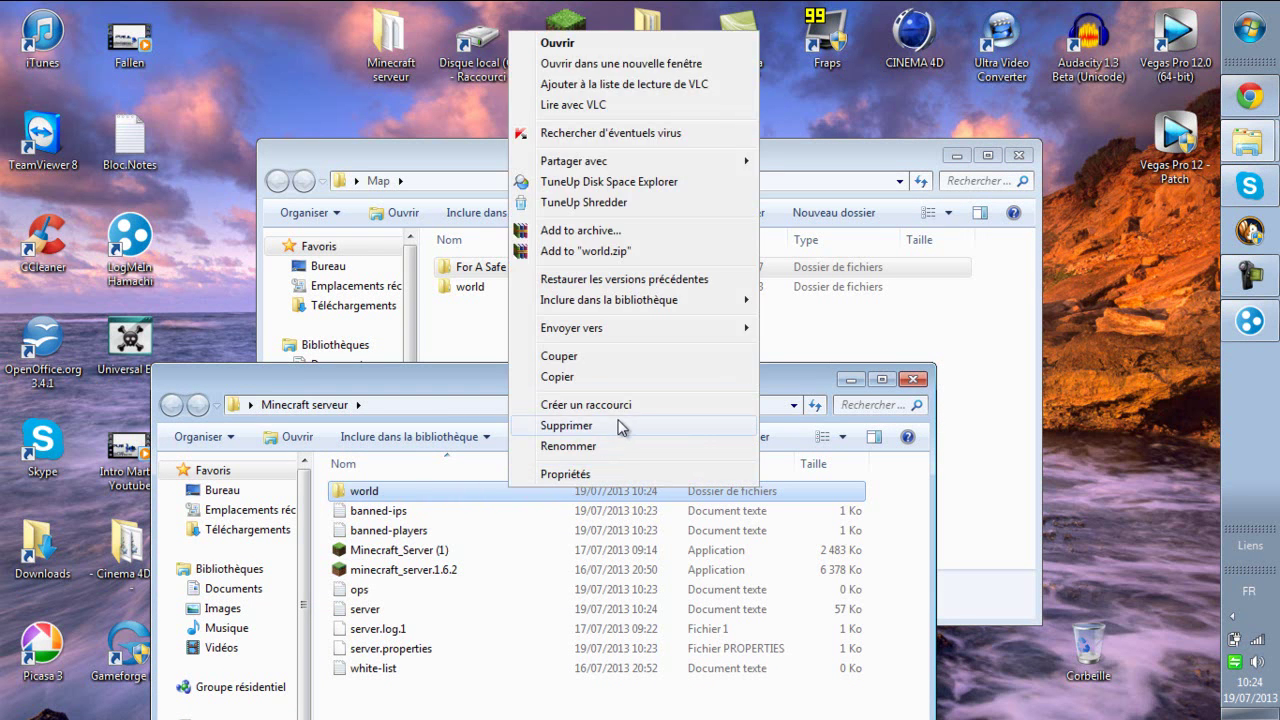
pyautogui.click(620, 426)
pyautogui.click(672, 443)
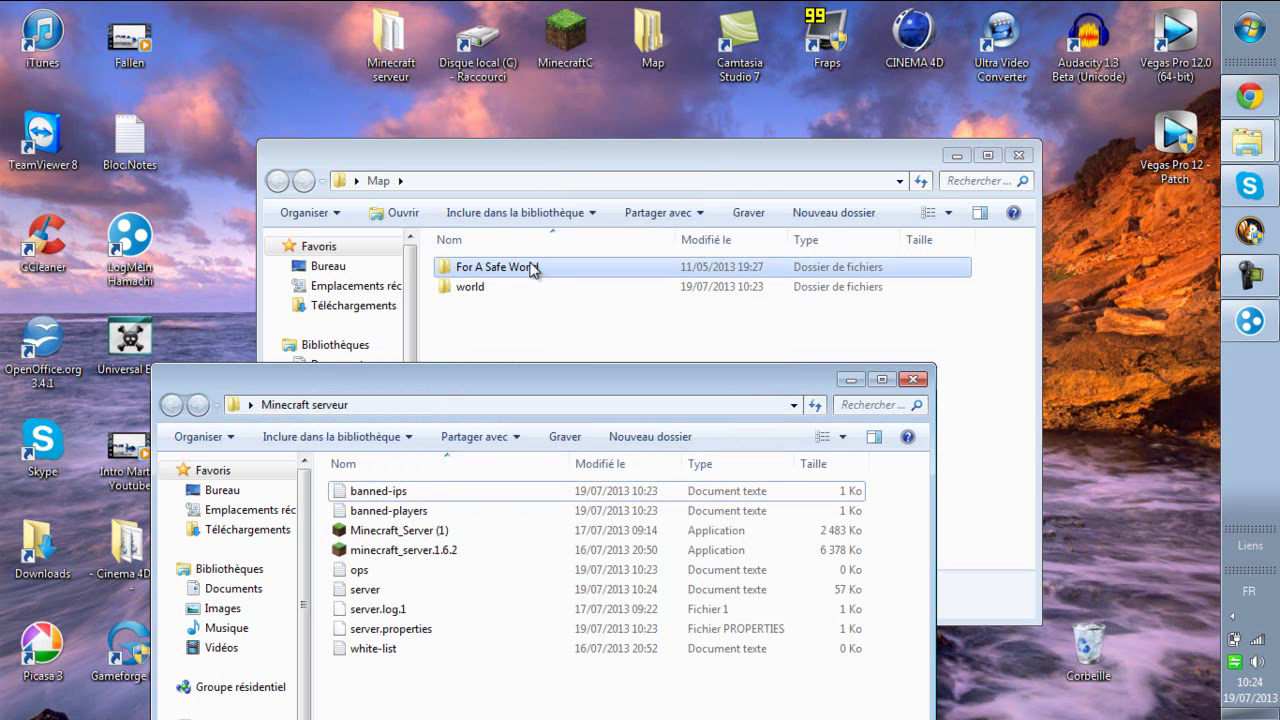
# Move the For A Safe World folder from Map into Minecraft serveur and rename it as world.
pyautogui.moveTo(497, 267); pyautogui.dragTo(478, 672)
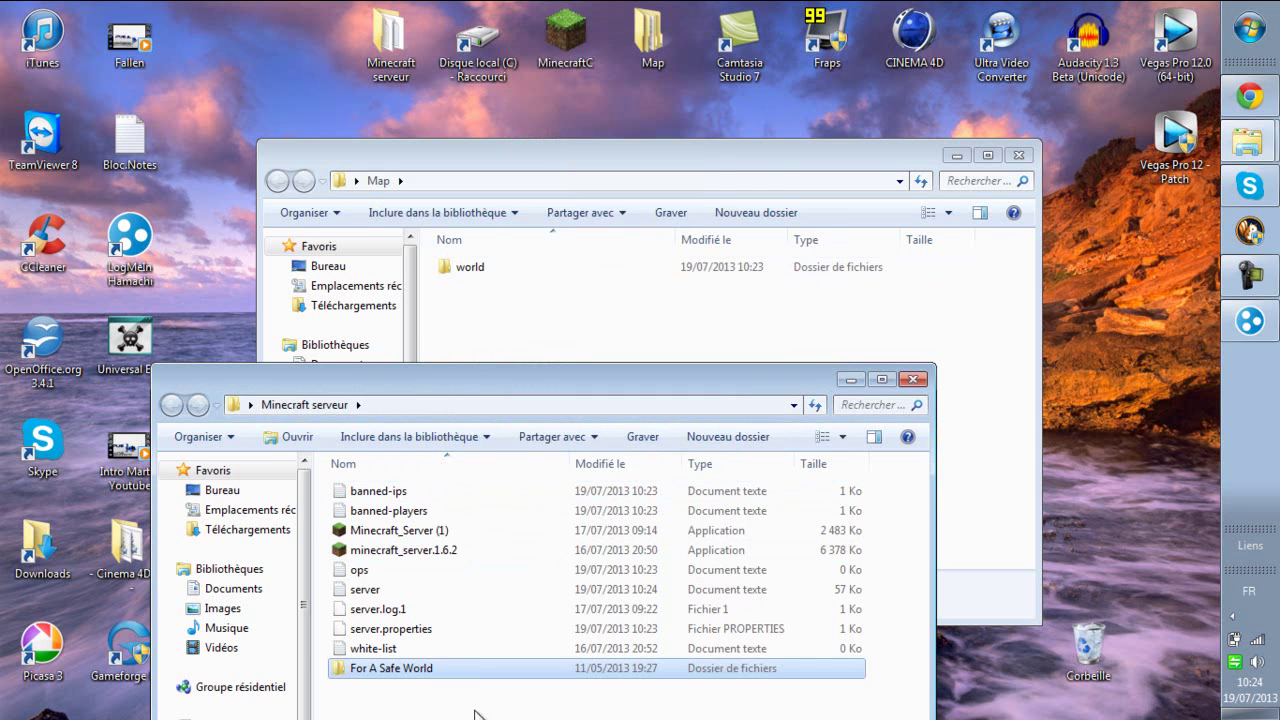
pyautogui.moveTo(580, 388); pyautogui.dragTo(668, 168)
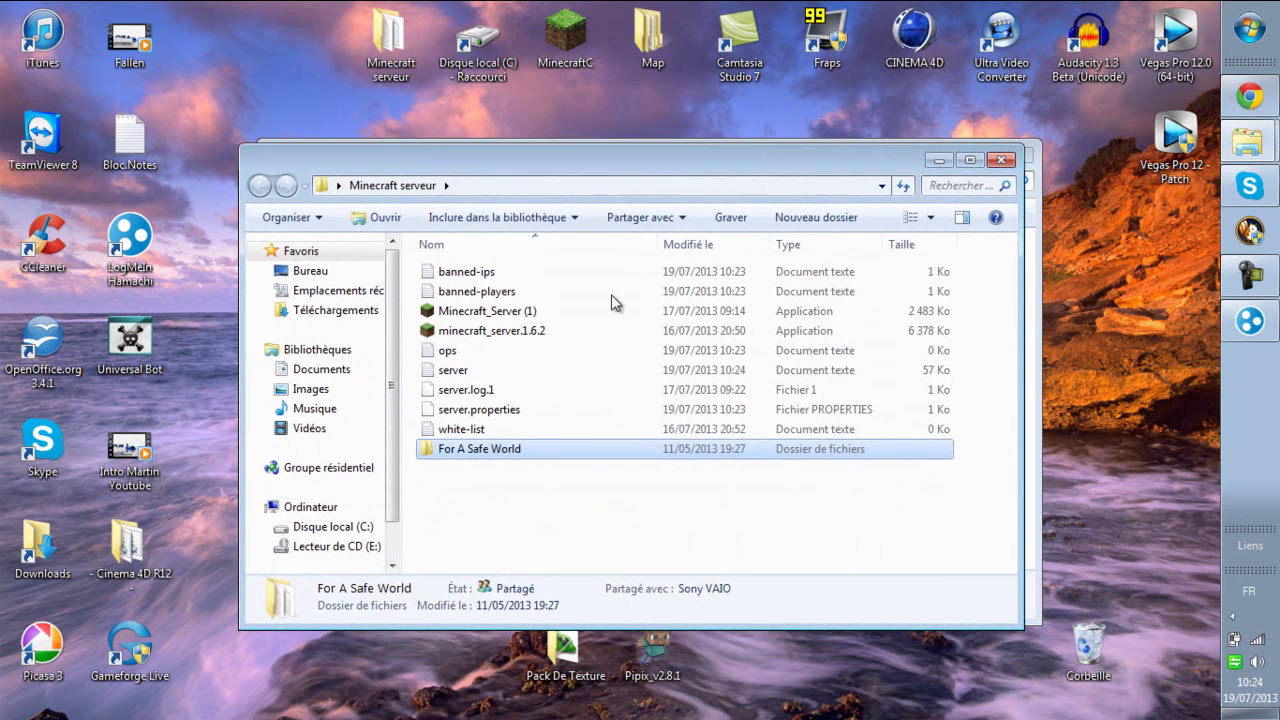
pyautogui.rightClick(540, 443)
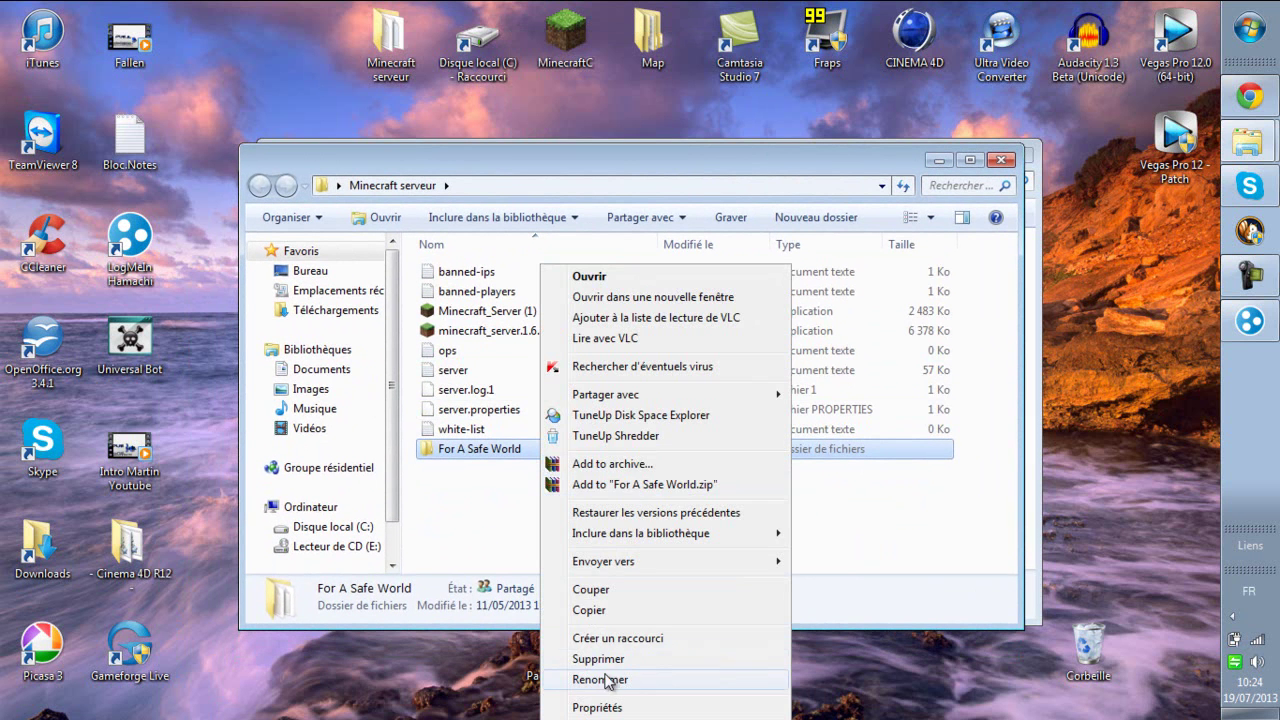
pyautogui.click(606, 675)
pyautogui.write('wor')
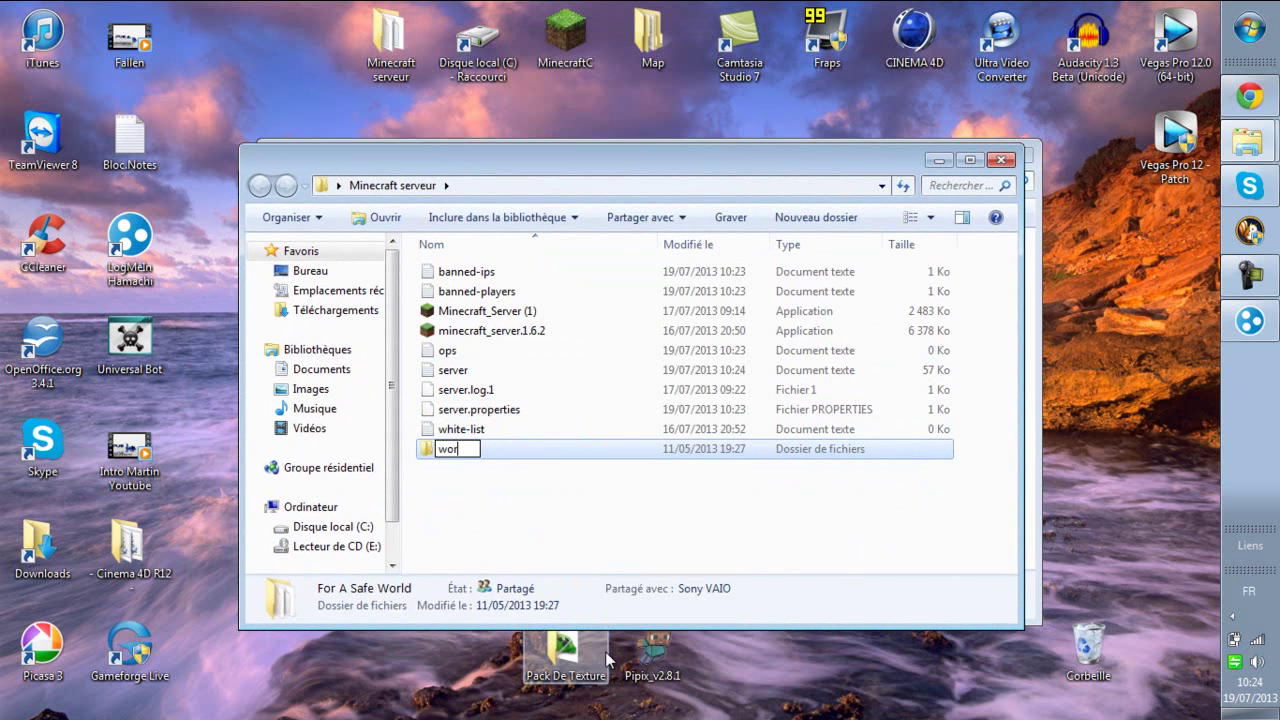
pyautogui.write('ld')
pyautogui.press('Return')
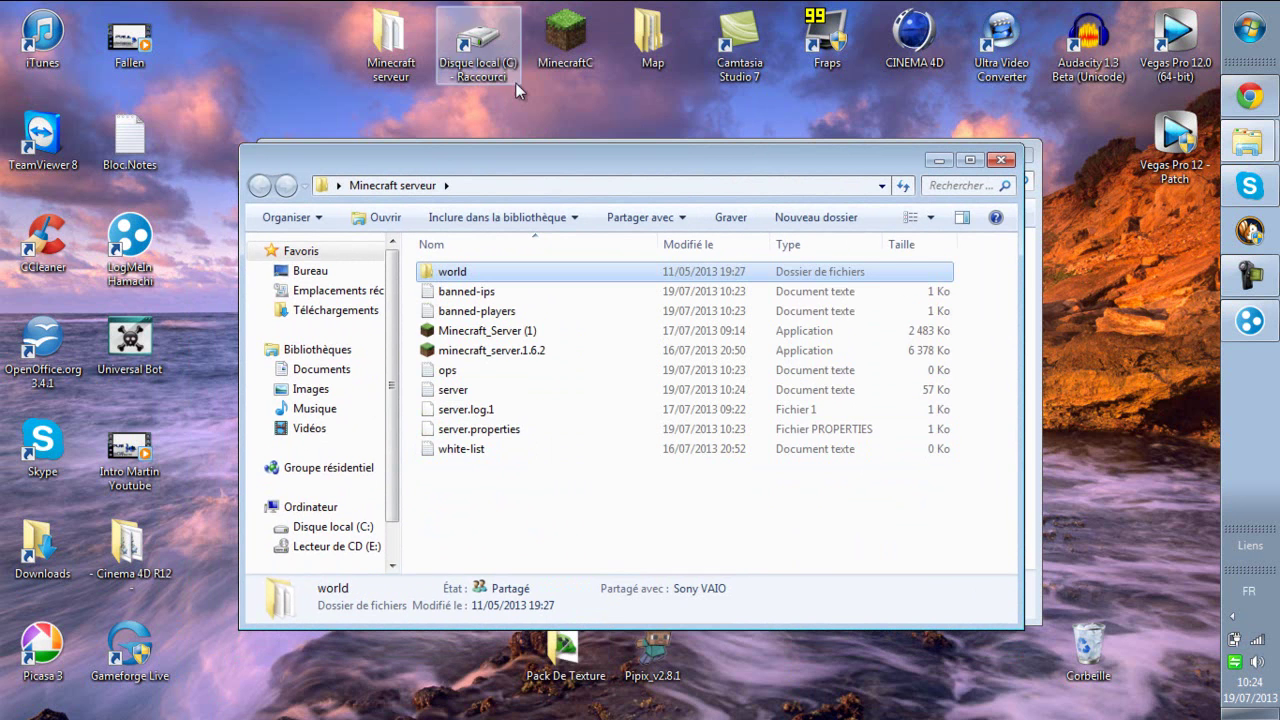
# Rename the world folder in Minecraft serveur as "For a safe".
pyautogui.rightClick(484, 279)
pyautogui.click(590, 679)
pyautogui.write('S')
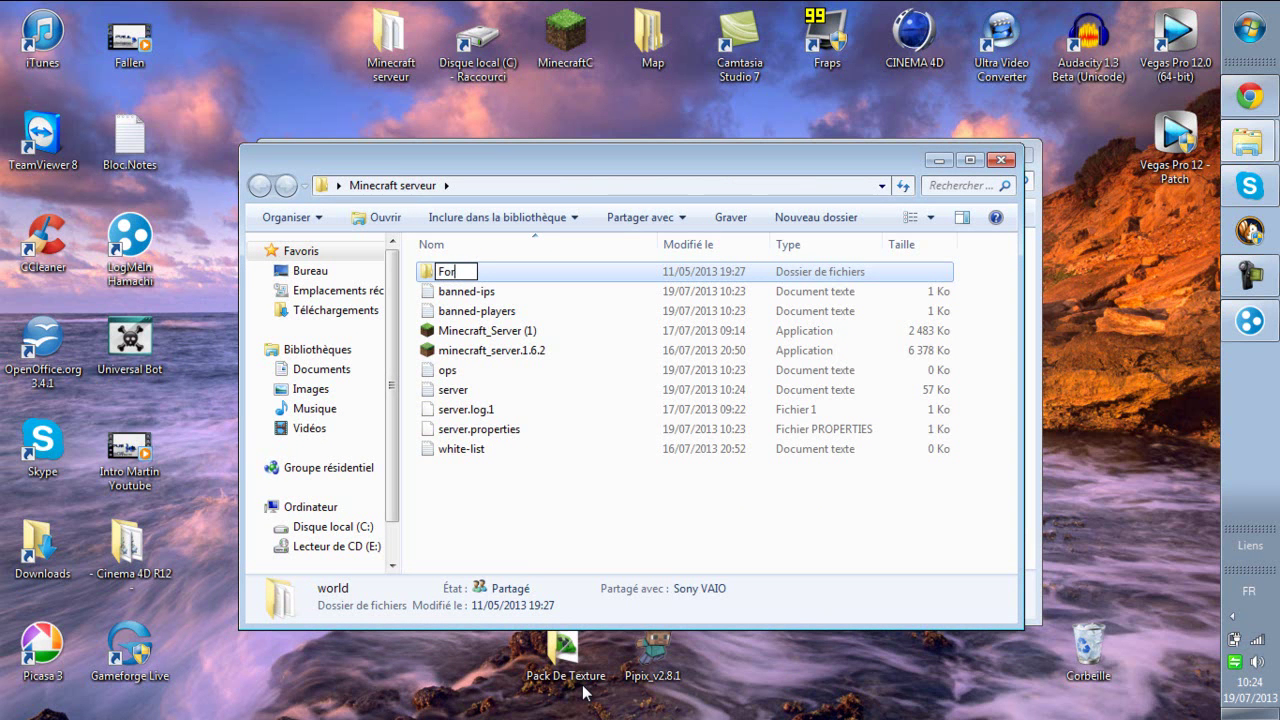
pyautogui.write('or a safe')
pyautogui.press('Return')
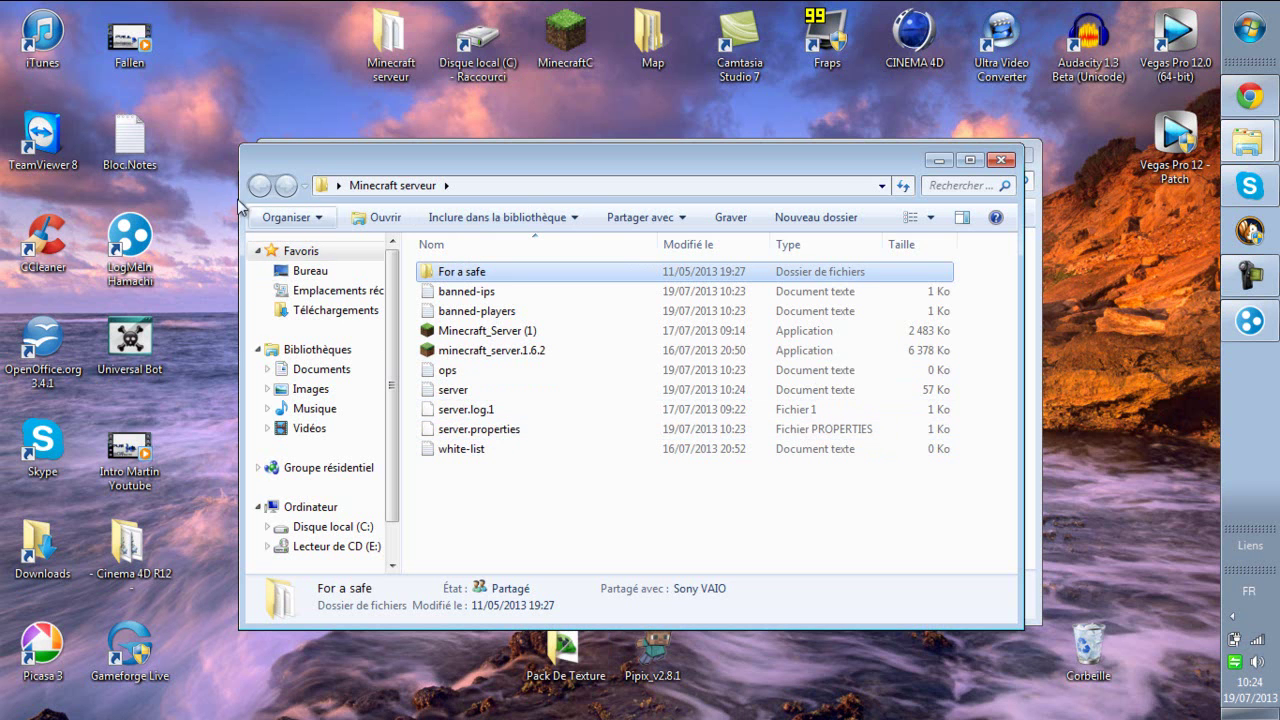
# Open server.properties in Notepad, switch level-name to "For a safe" and back to world, and save the file on closing.
pyautogui.doubleClick(124, 169)
pyautogui.moveTo(685, 140); pyautogui.dragTo(457, 215)
pyautogui.moveTo(772, 431); pyautogui.dragTo(537, 429)
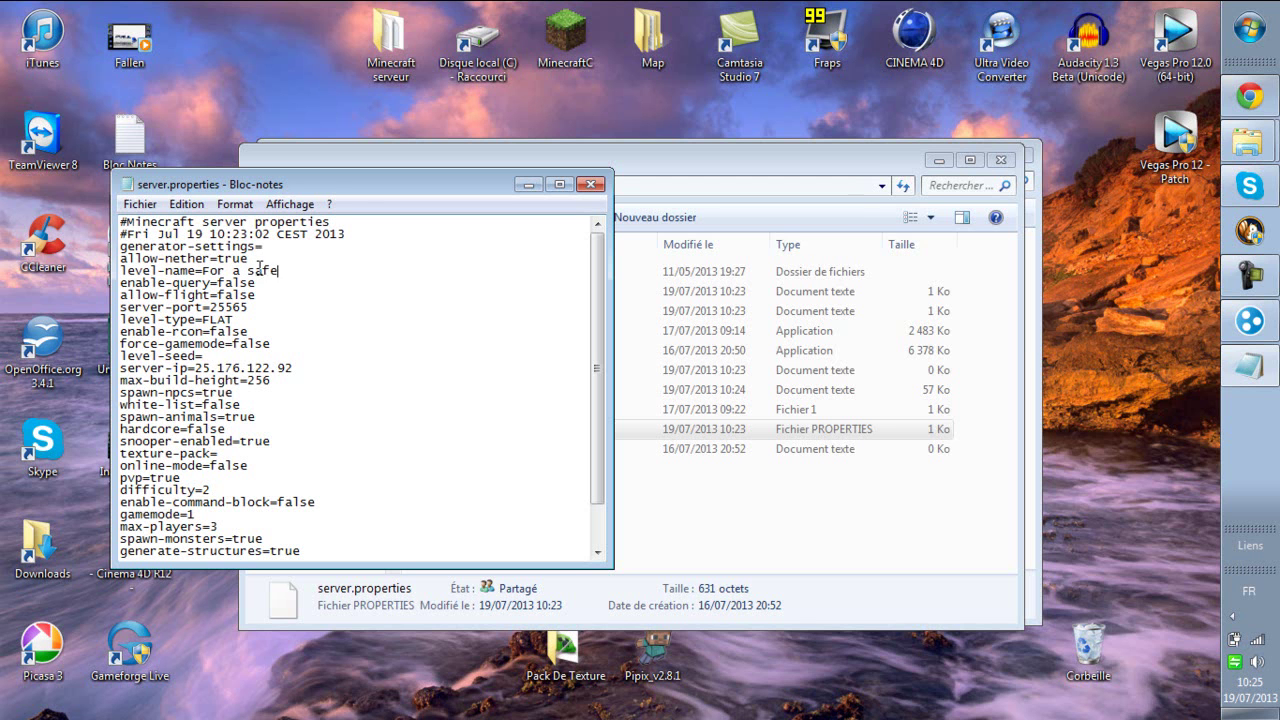
pyautogui.moveTo(376, 188); pyautogui.dragTo(444, 319)
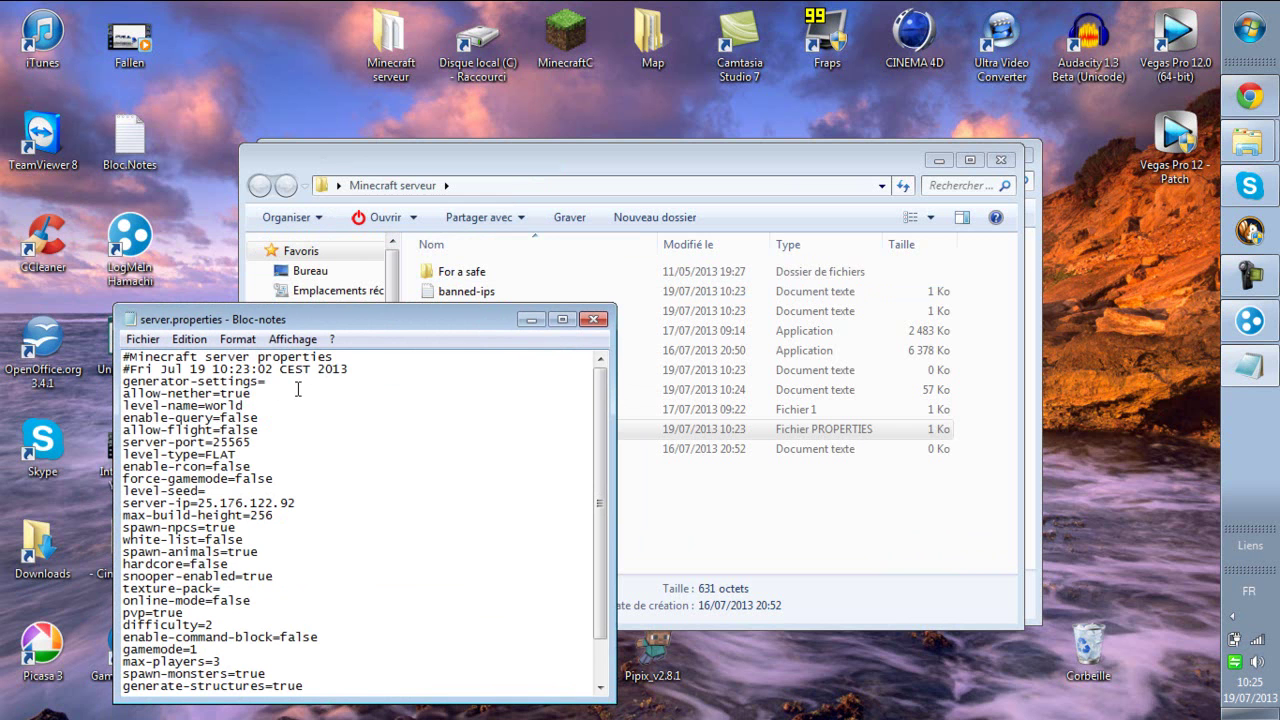
pyautogui.click(594, 319)
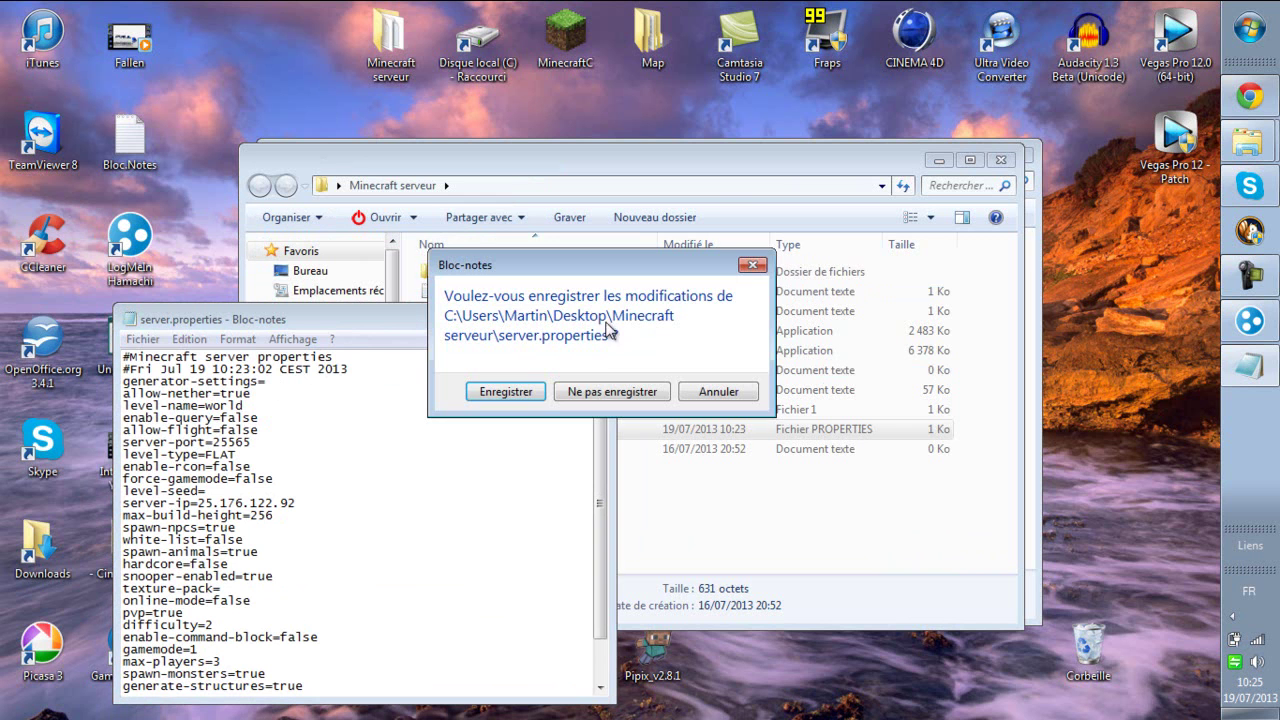
pyautogui.click(580, 393)
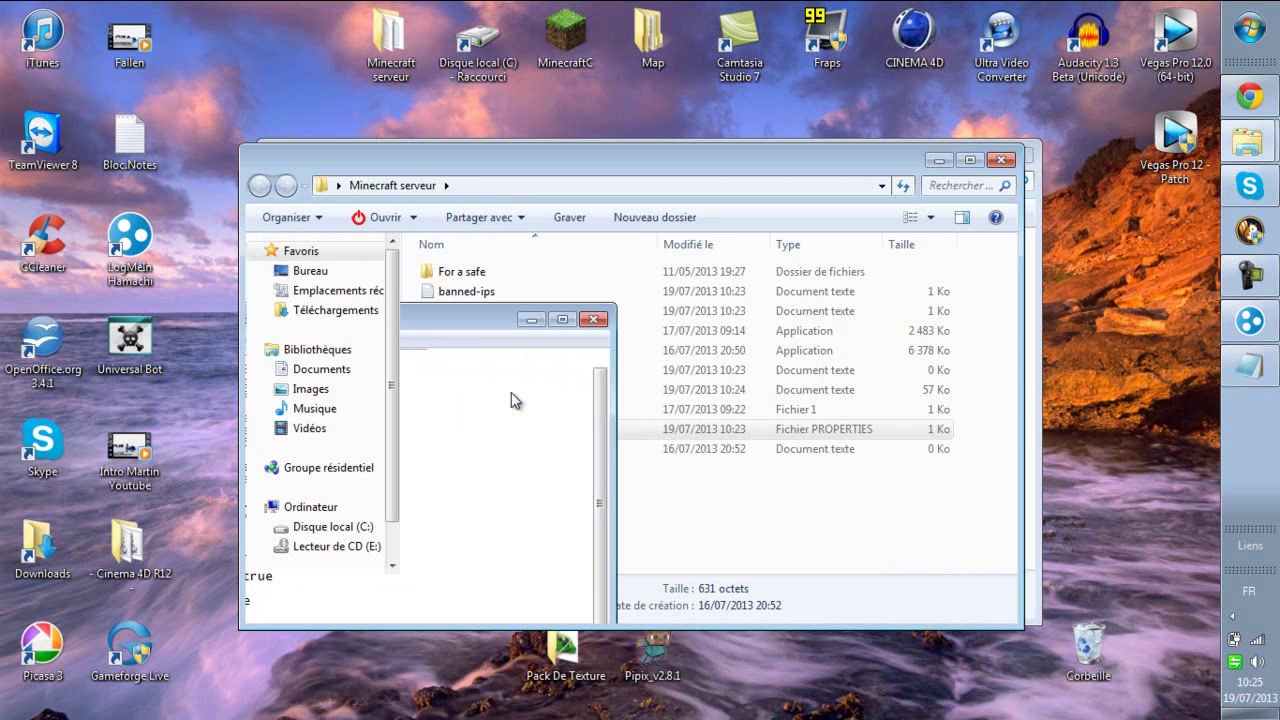
# Rename the "For a safe" folder in Minecraft serveur as world.
pyautogui.rightClick(510, 284)
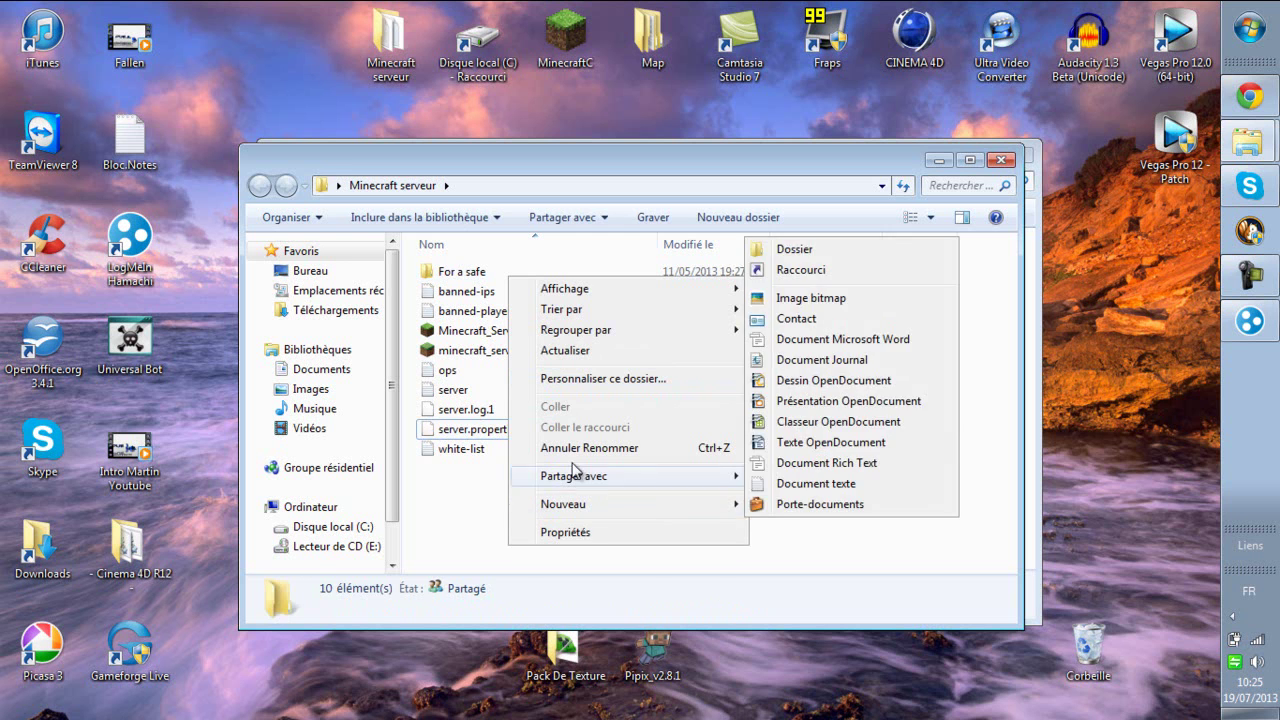
pyautogui.rightClick(476, 280)
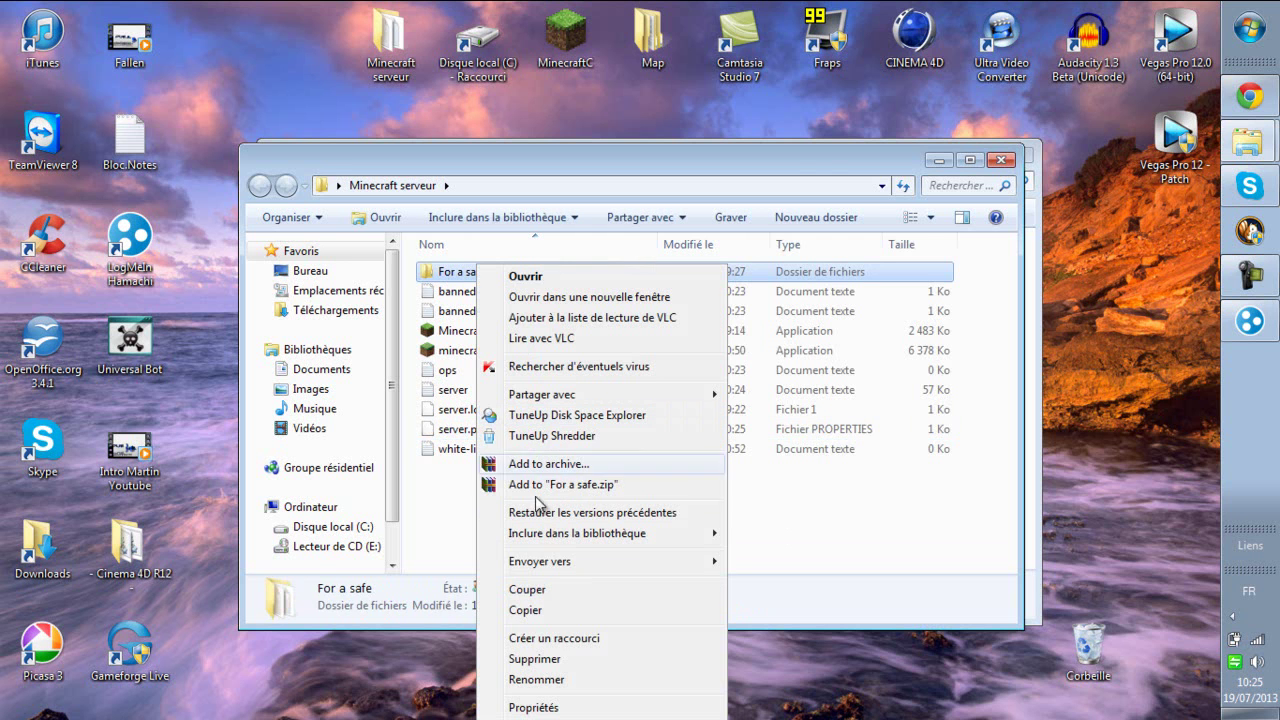
pyautogui.click(565, 676)
pyautogui.write('world')
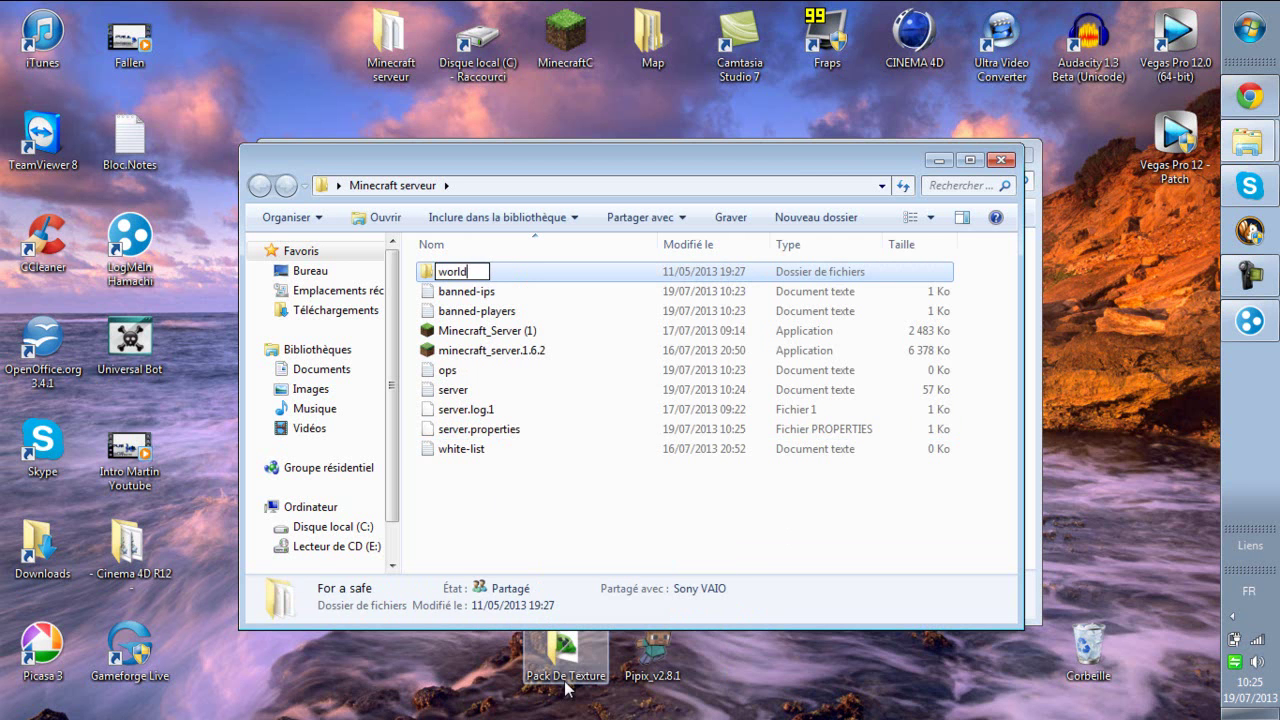
pyautogui.press('Return')
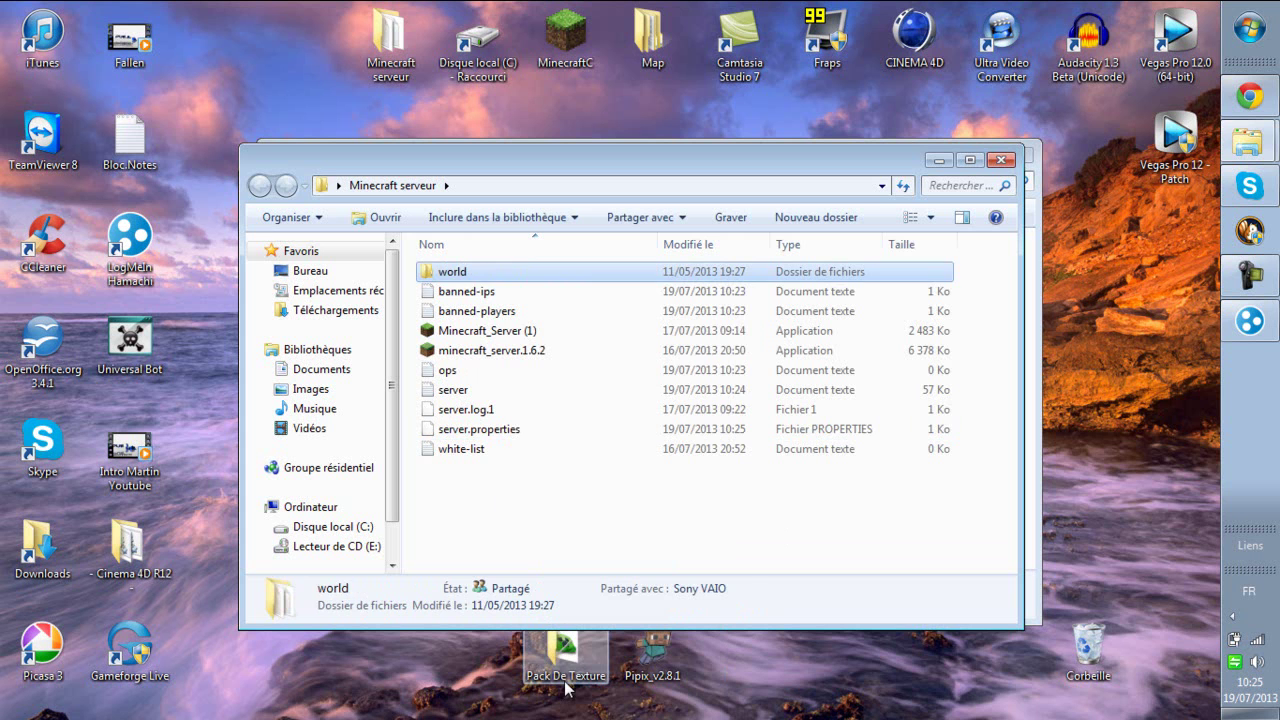
# Start Minecraft_Server (1) and clear the desktop by closing the Map and Minecraft serveur folders and minimizing the server window.
pyautogui.doubleClick(517, 332)
pyautogui.click(663, 381)
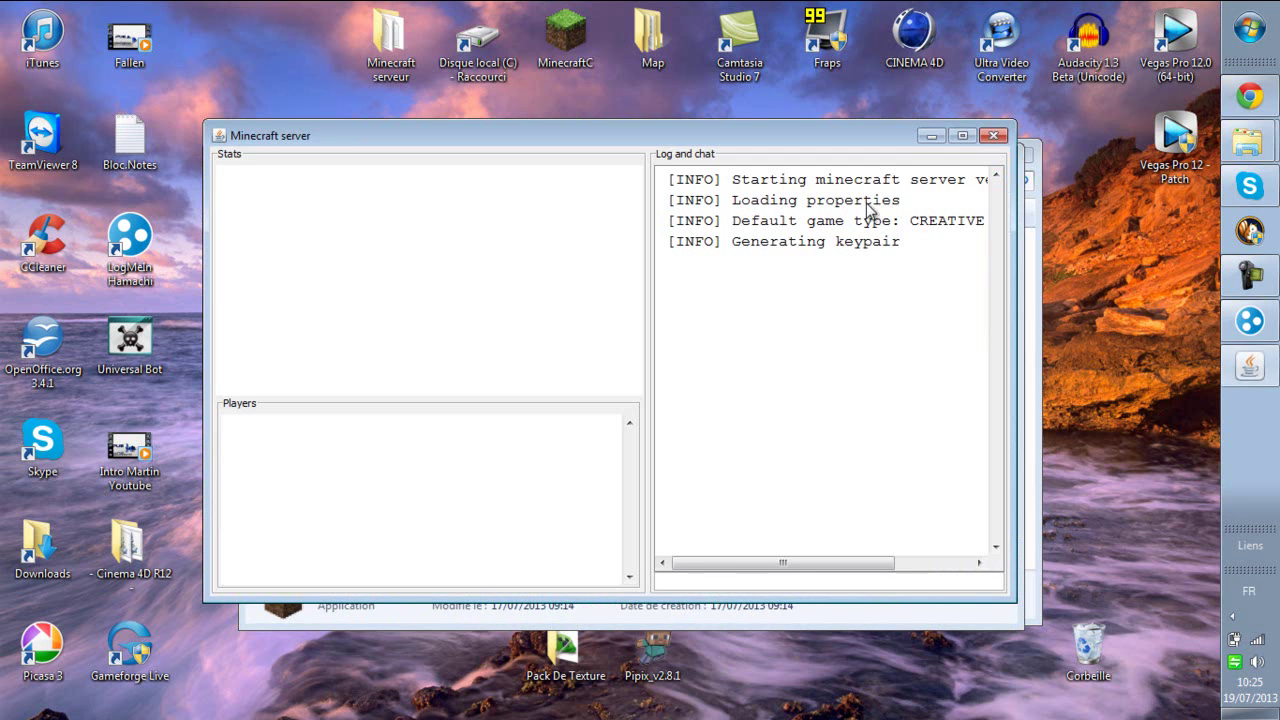
pyautogui.click(1027, 145)
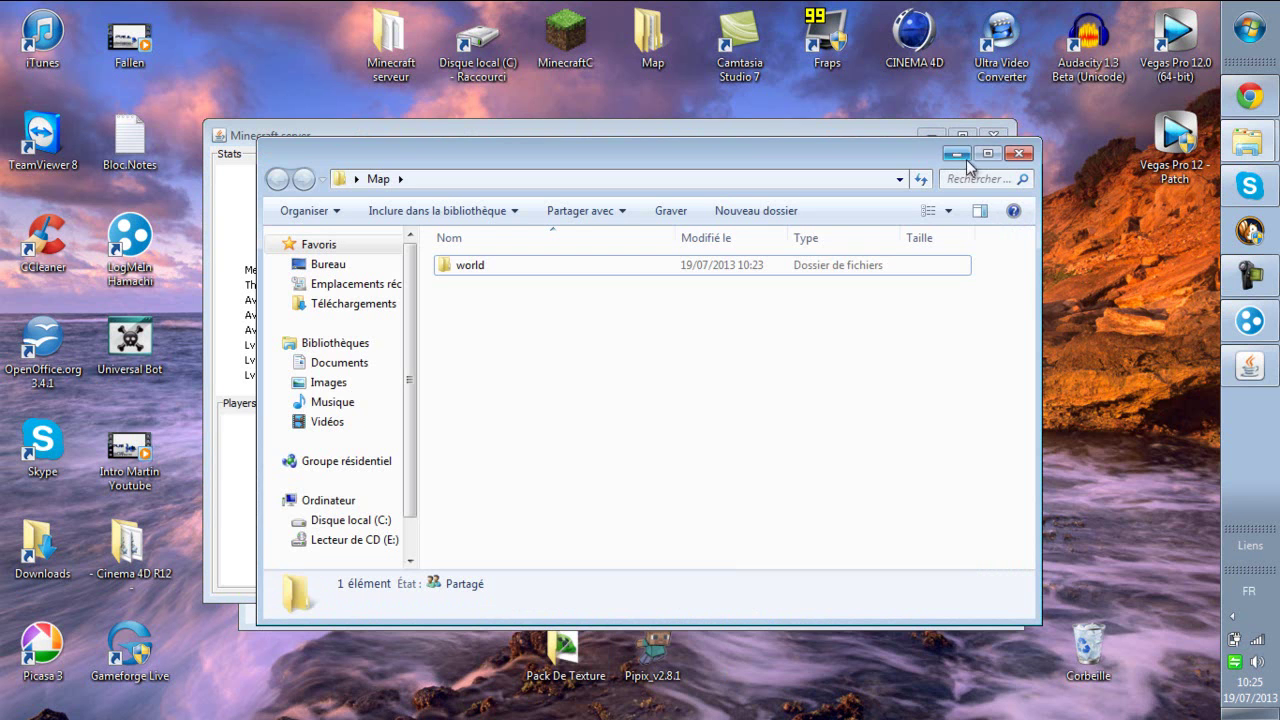
pyautogui.click(1031, 150)
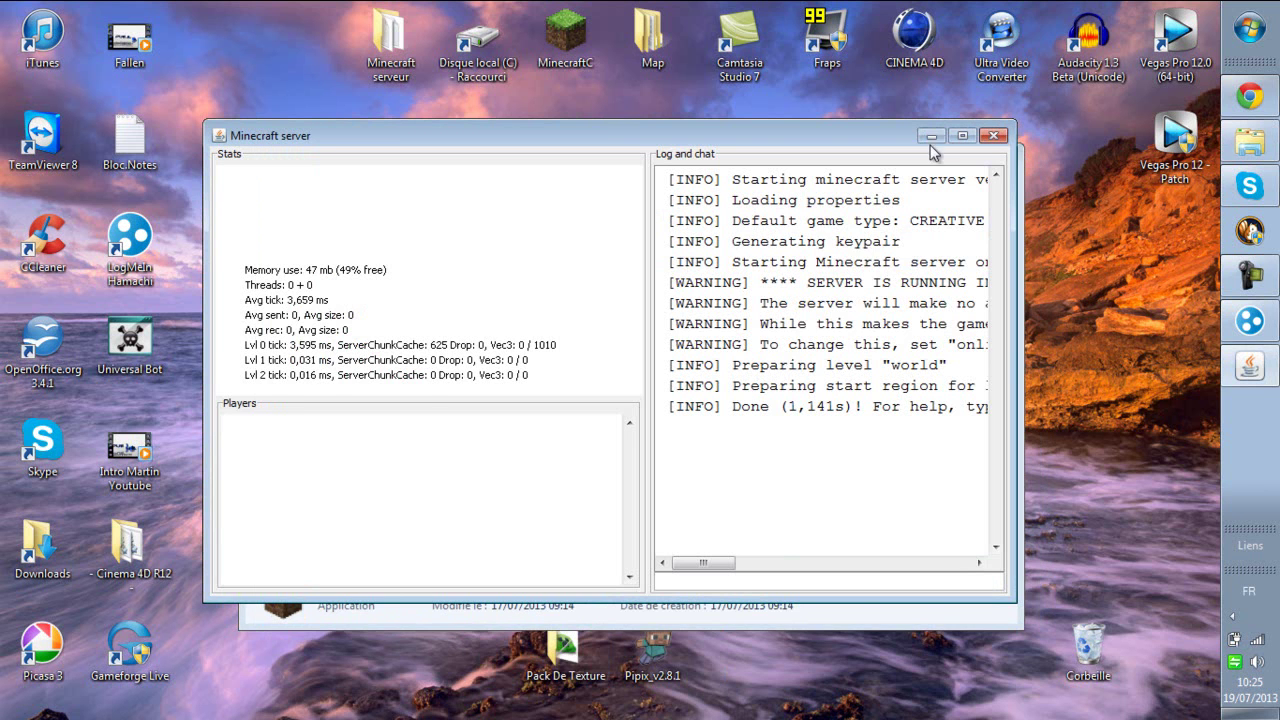
pyautogui.click(938, 134)
pyautogui.click(1003, 160)
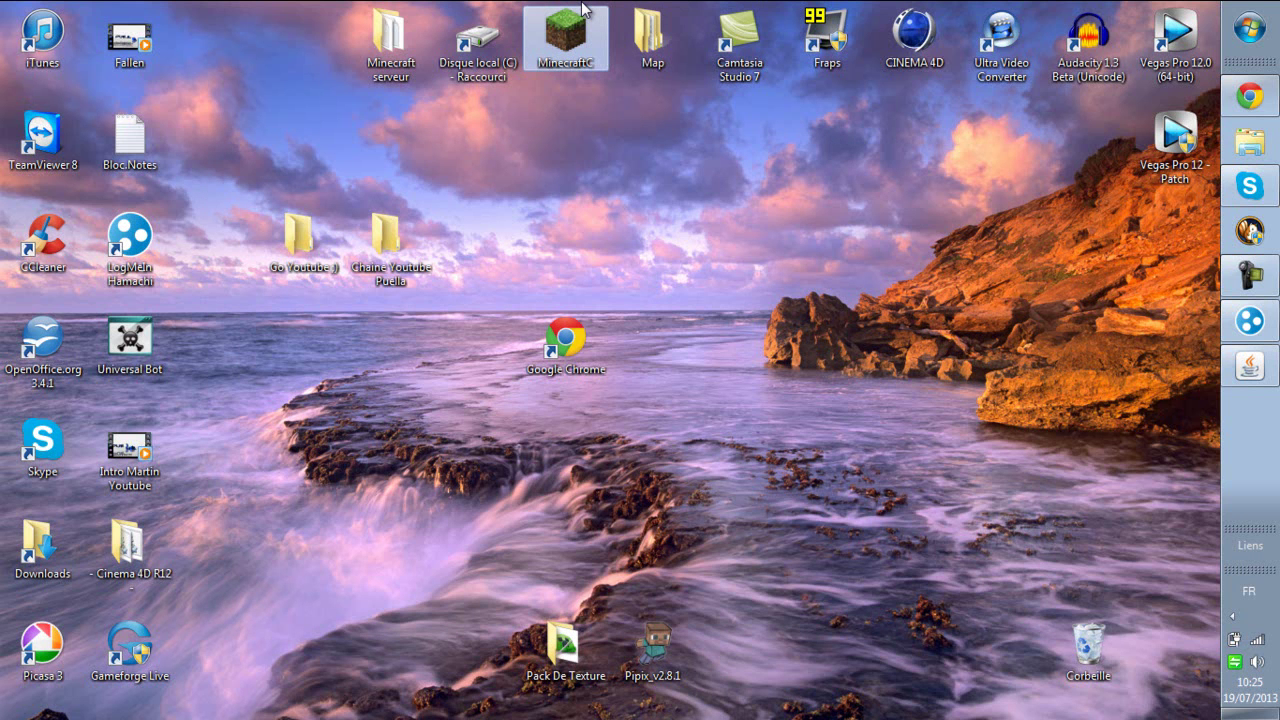
# Launch Minecraft from MinecraftC, join the server in multiplayer mode and walk around its map.
pyautogui.click(561, 33)
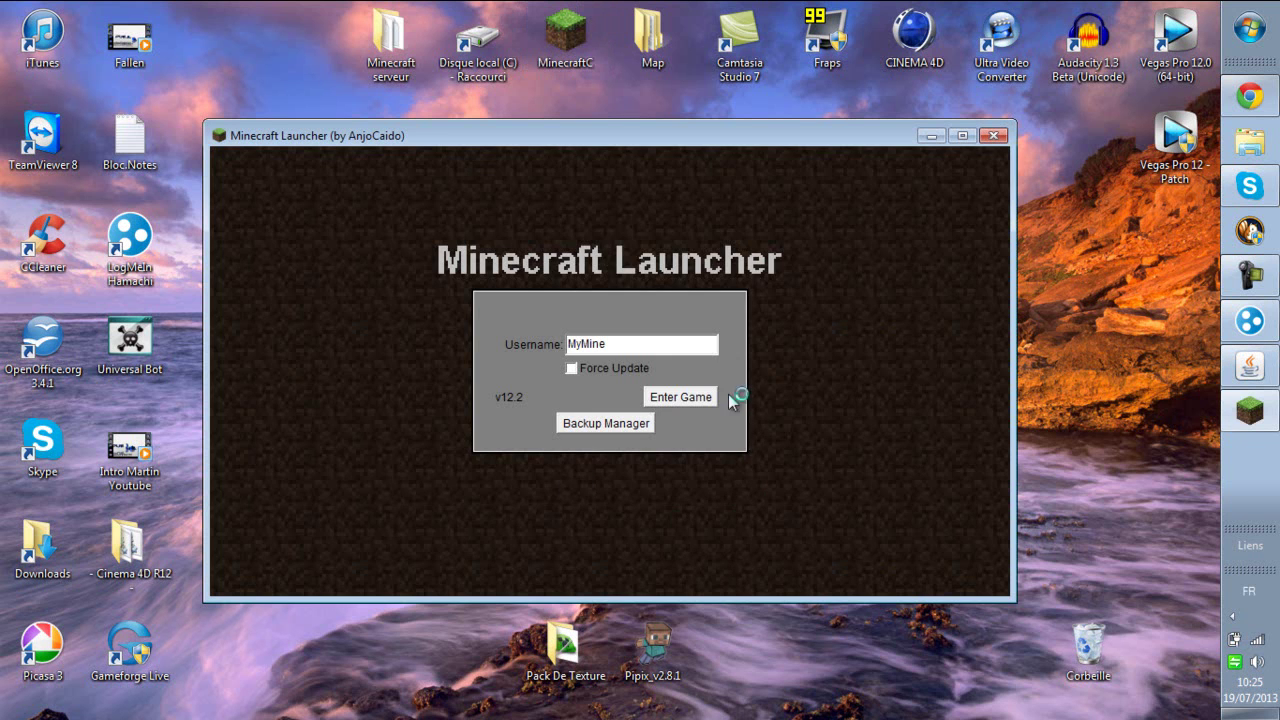
pyautogui.click(688, 397)
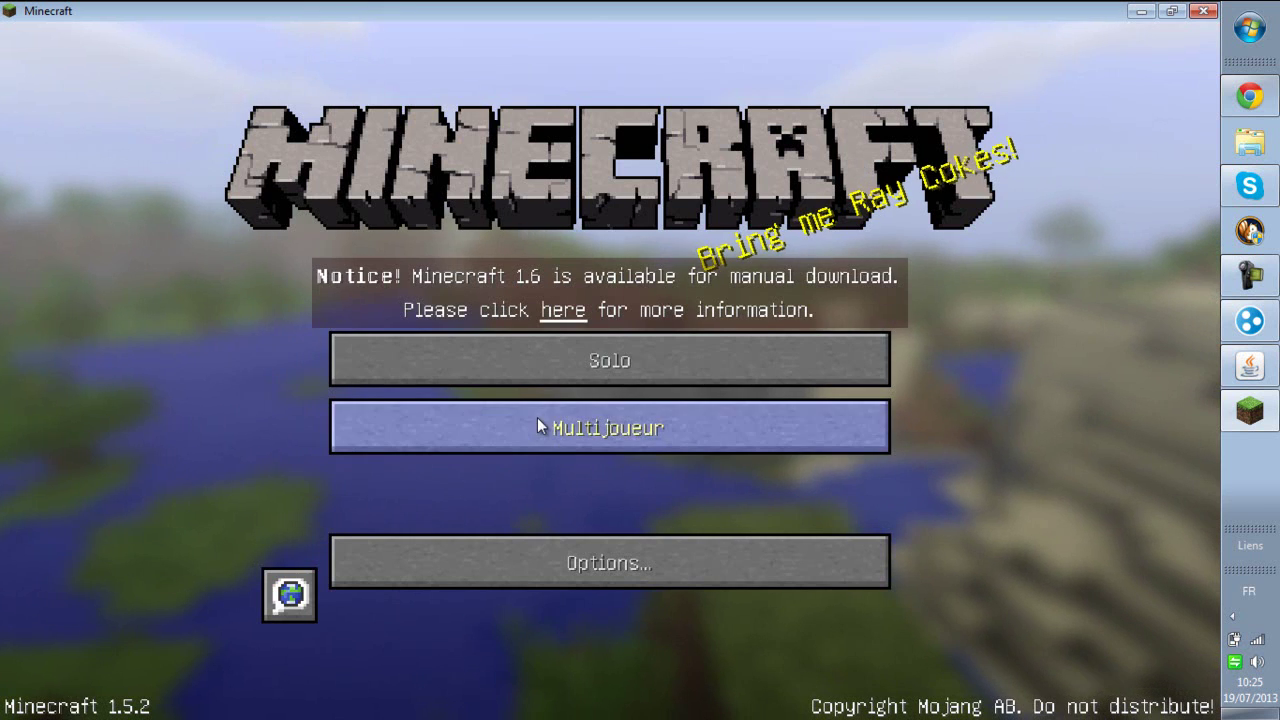
pyautogui.click(537, 420)
pyautogui.doubleClick(548, 262)
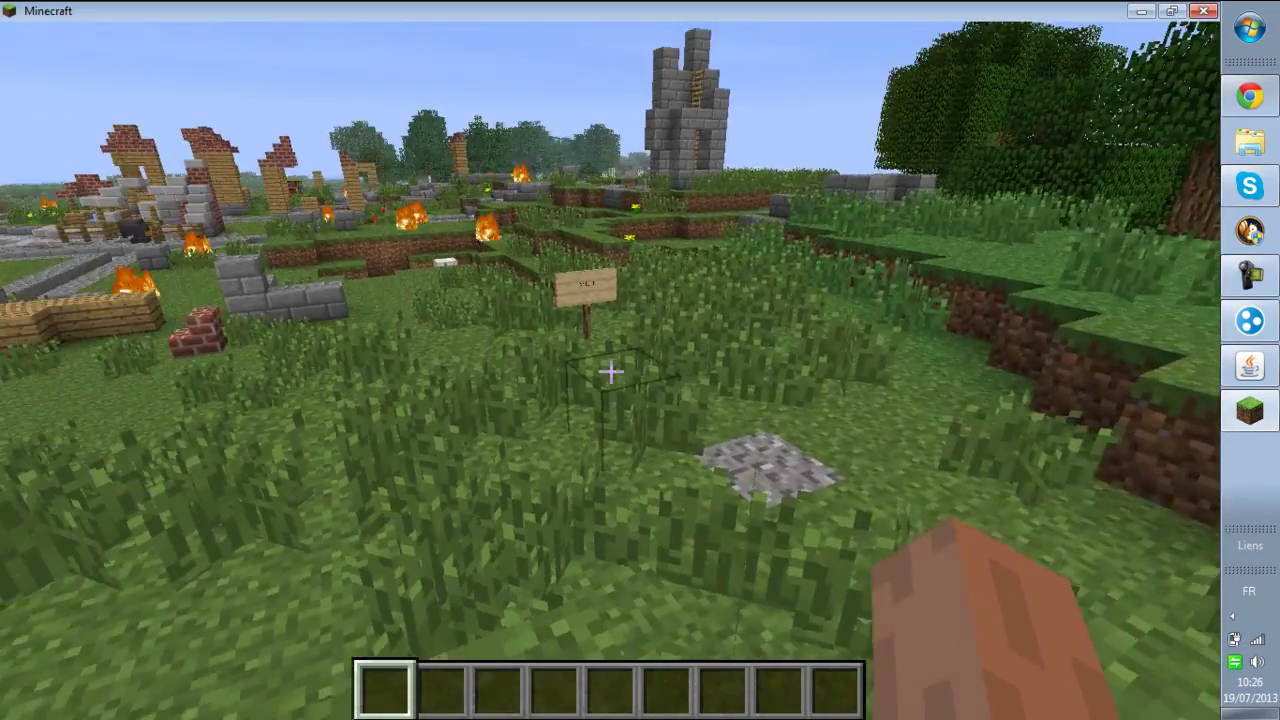
pyautogui.press('w')
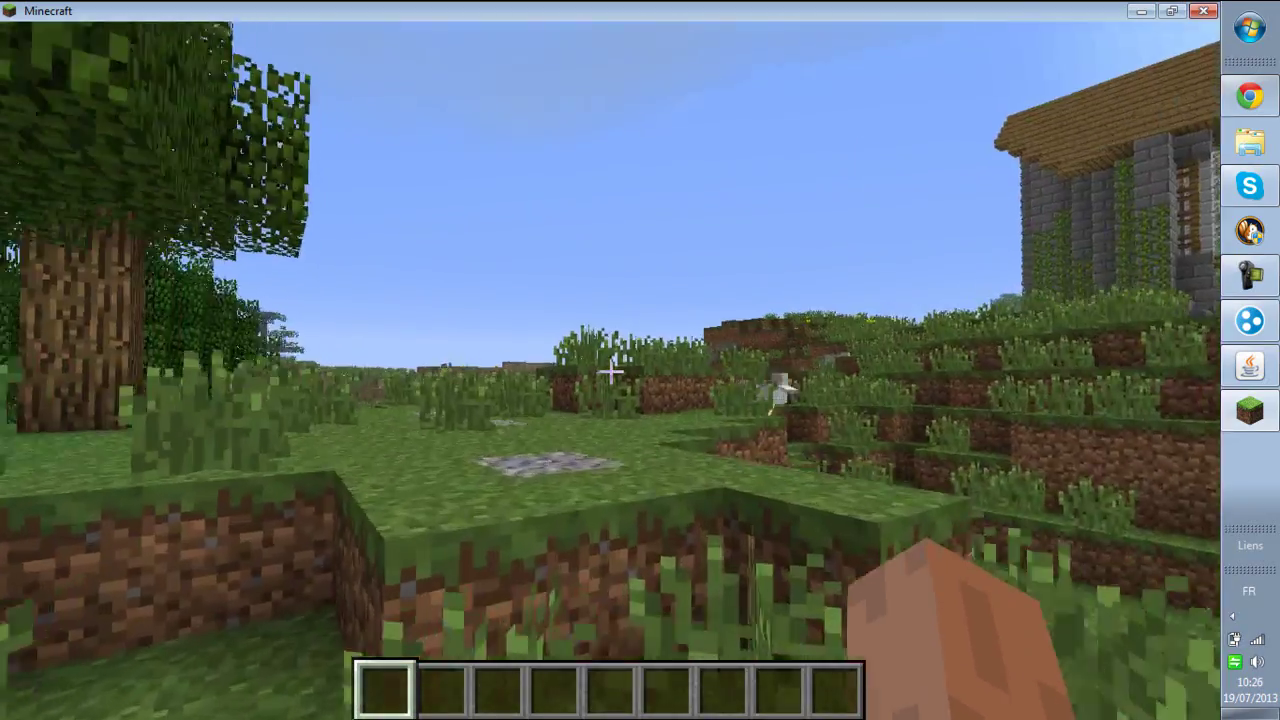
pyautogui.press('w')
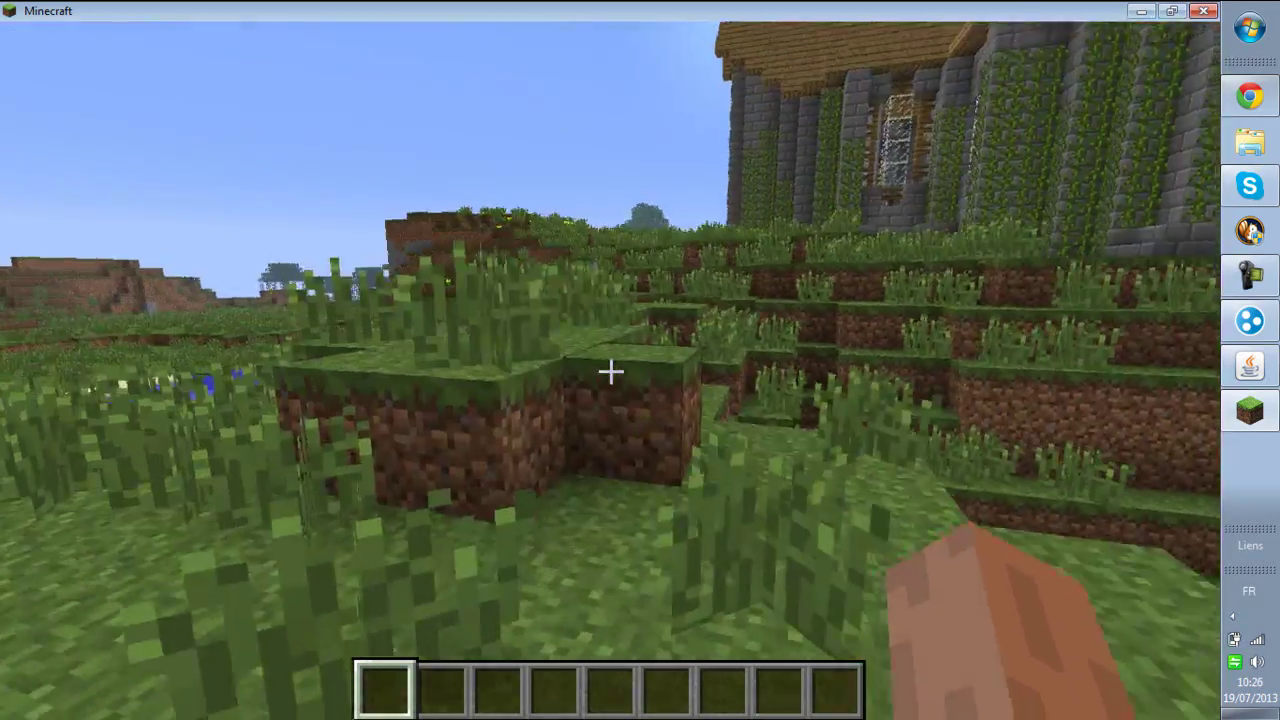